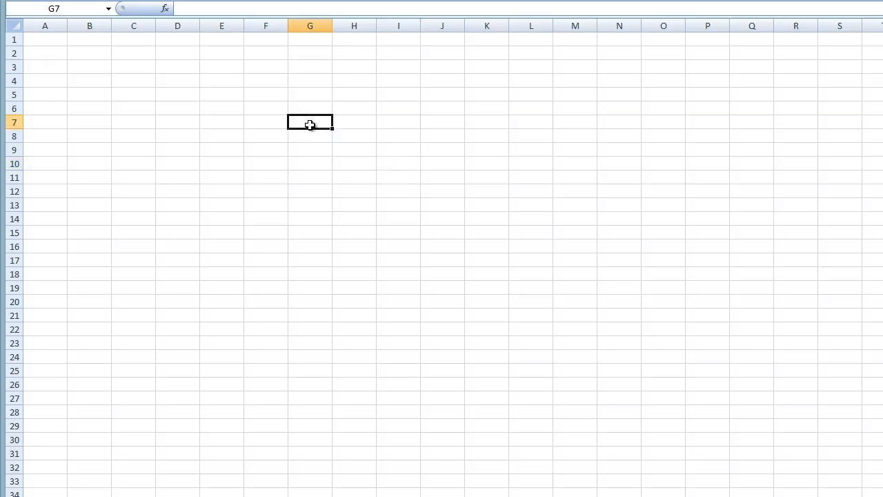
- Select various empty cells across Sheet1 and examine the cell reference shown for each one
click(120, 83)
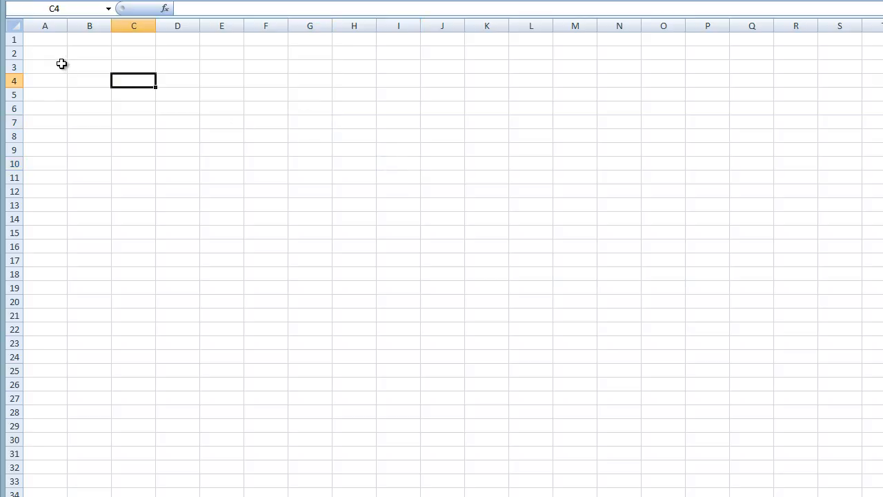
click(42, 42)
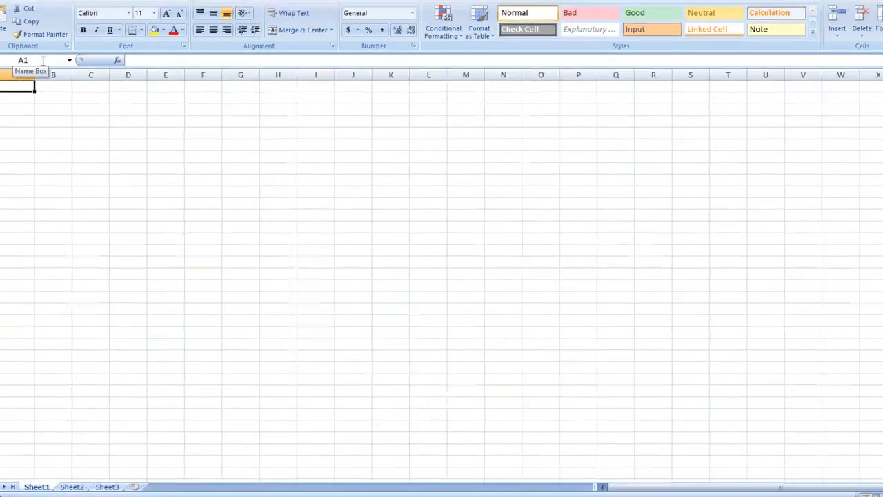
click(97, 122)
click(3, 111)
click(211, 160)
click(284, 216)
click(395, 215)
click(196, 297)
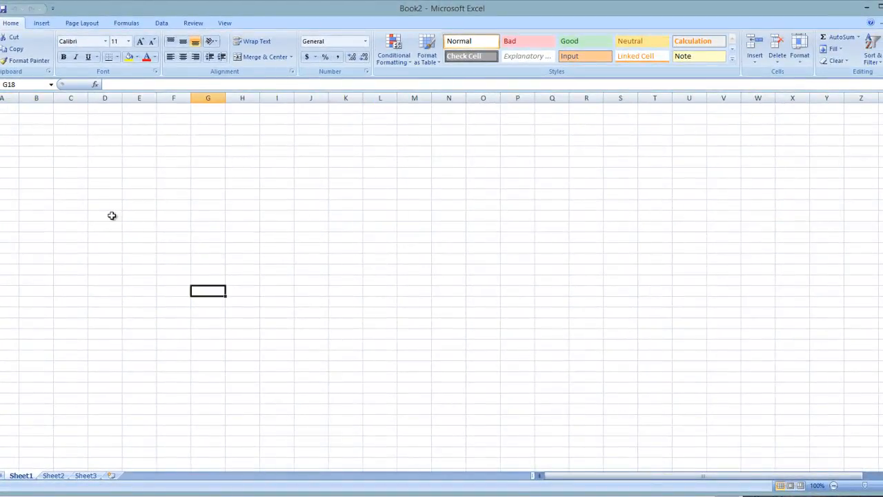
click(113, 217)
click(28, 181)
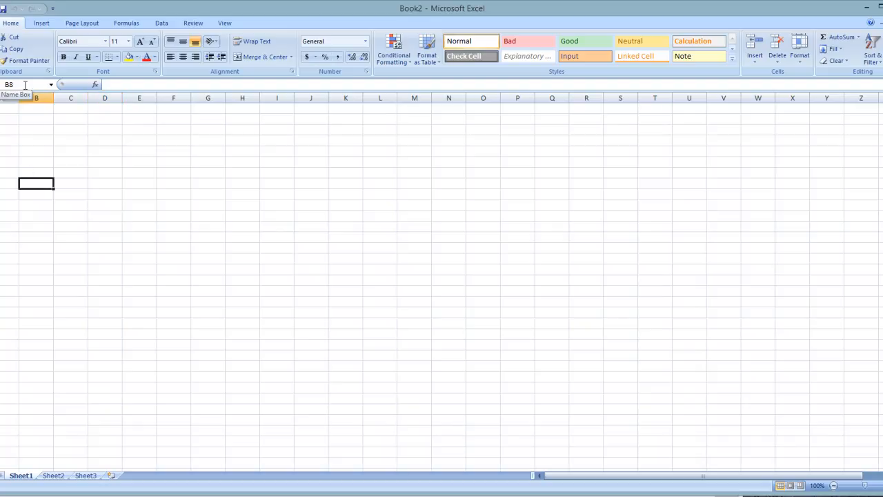
click(284, 235)
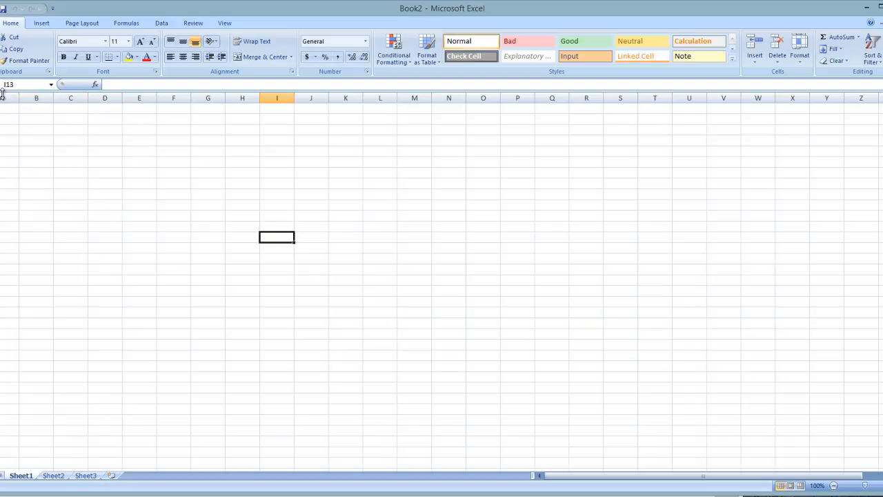
click(140, 225)
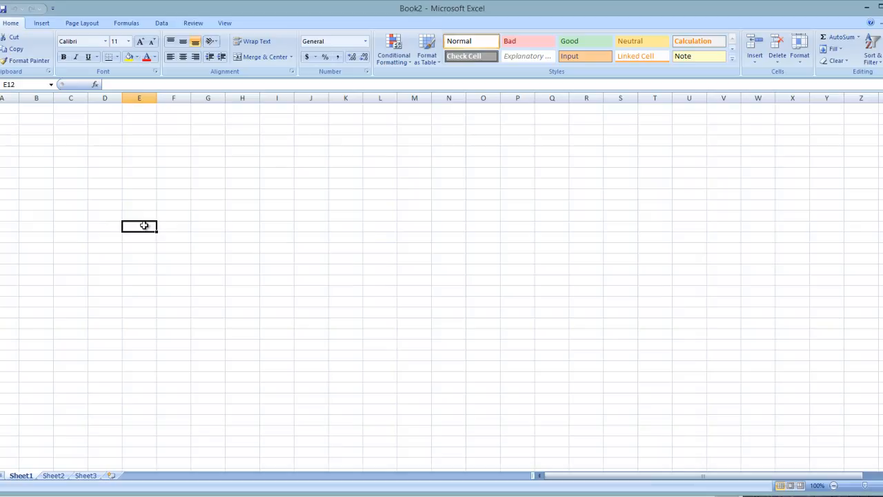
click(373, 236)
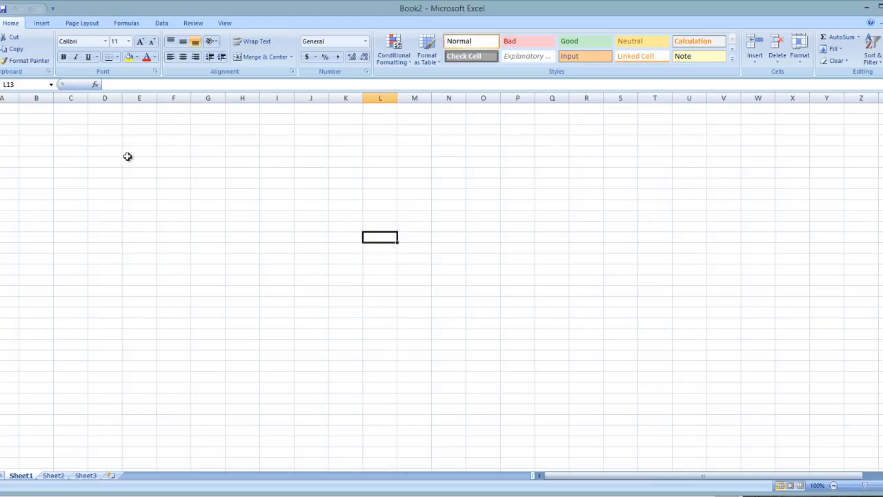
click(290, 143)
click(266, 120)
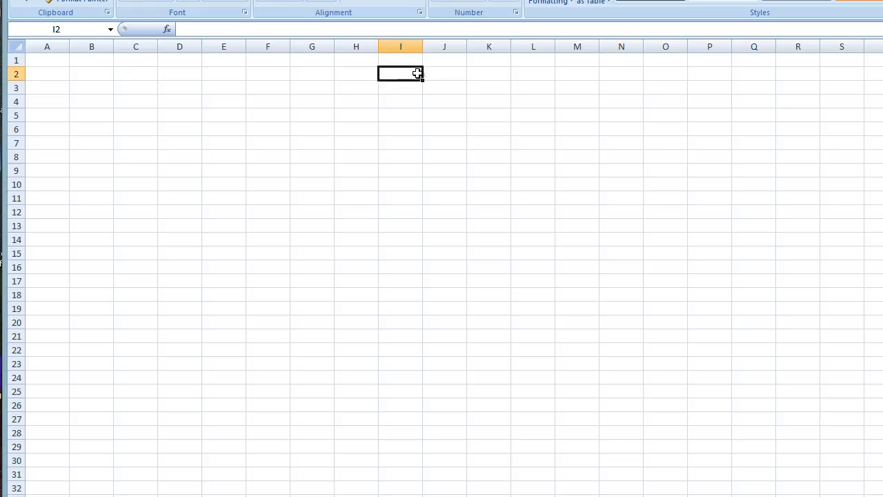
click(262, 139)
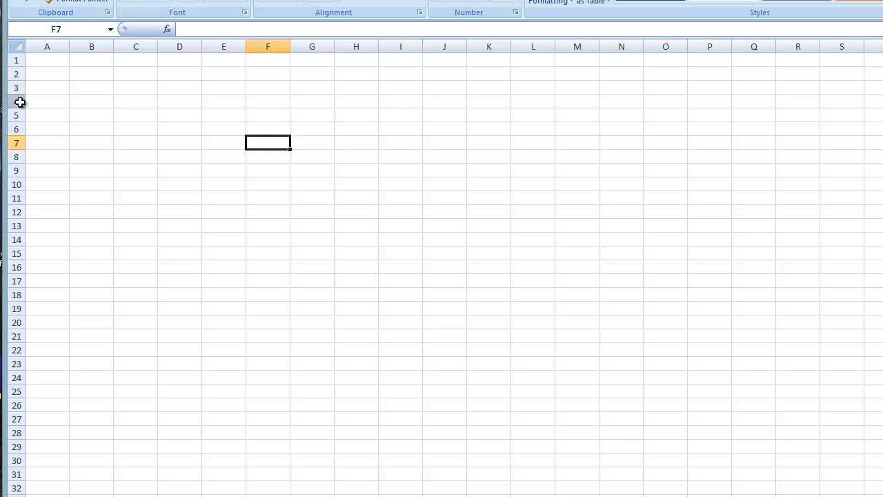
click(131, 103)
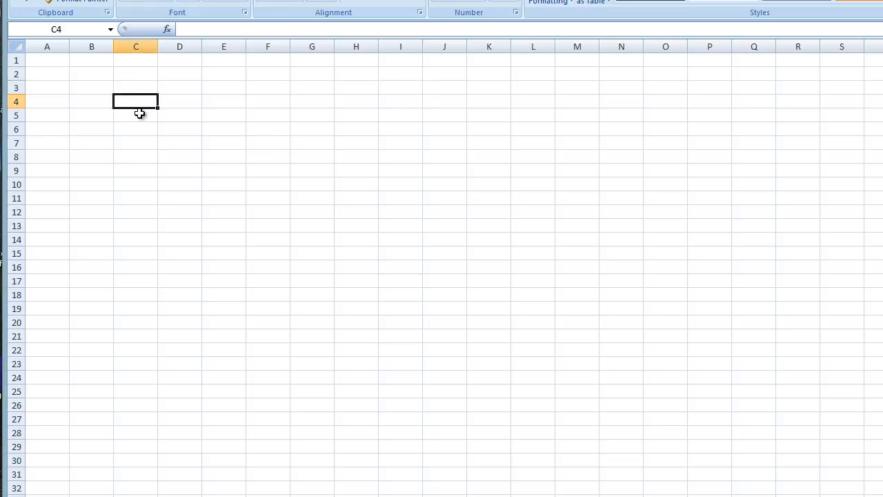
click(486, 235)
click(160, 155)
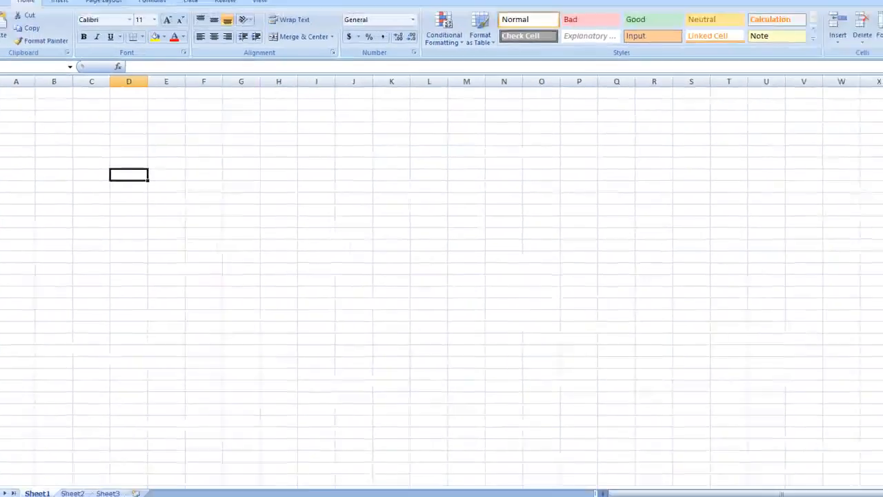
click(493, 227)
click(147, 173)
click(129, 153)
- Enter the label "Toatal" in cell B5 and the amount 86000 beside it in C5
click(73, 151)
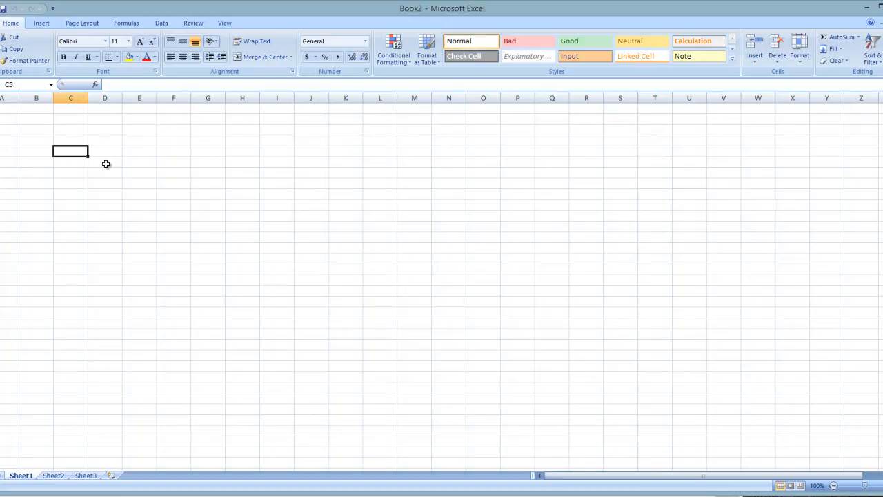
key(Left)
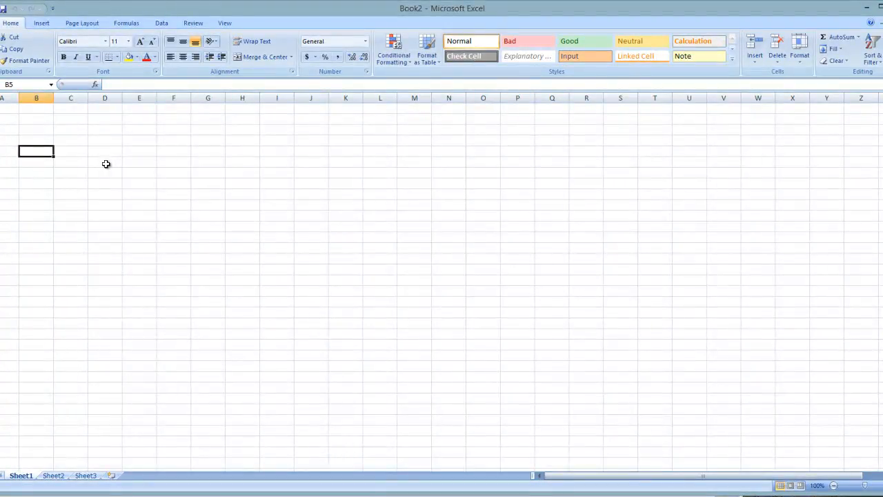
text(Toatal)
key(Tab)
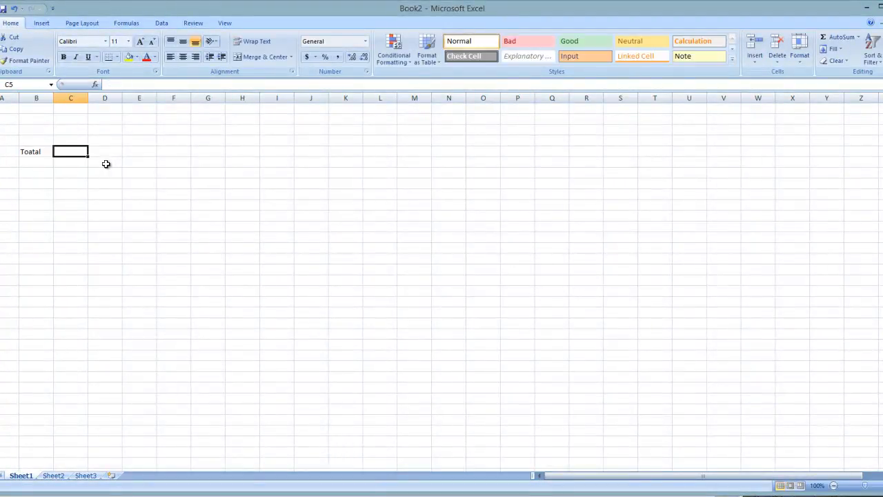
text(8)
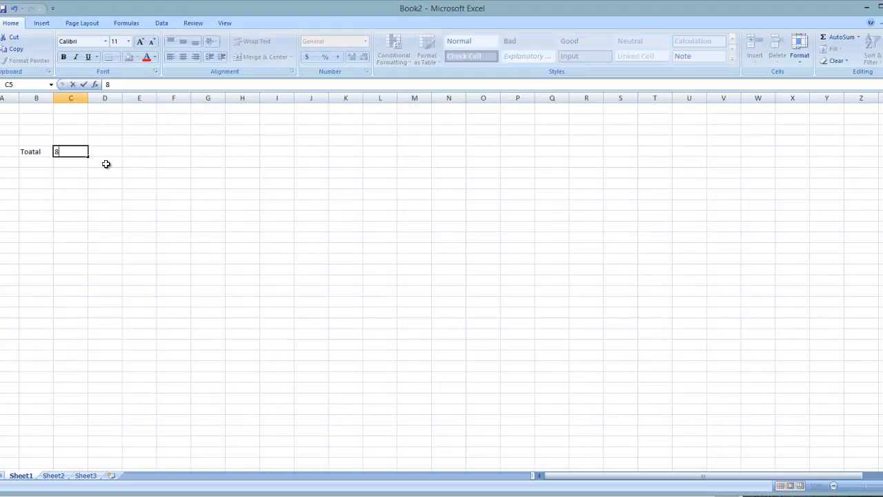
text(6000)
key(Return)
- Enter the label "Tax" in cell B8 and the amount 8600 beside it in C8
key(Return)
key(Return)
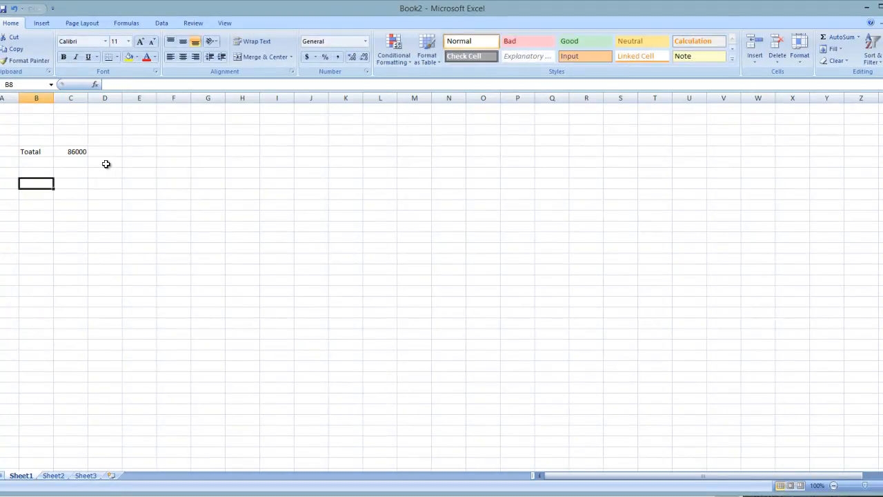
text(Tax)
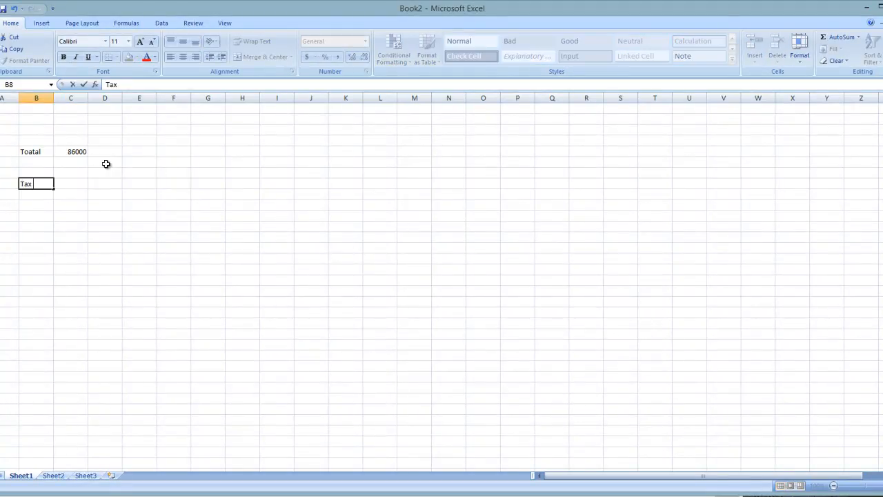
key(Tab)
text(8600)
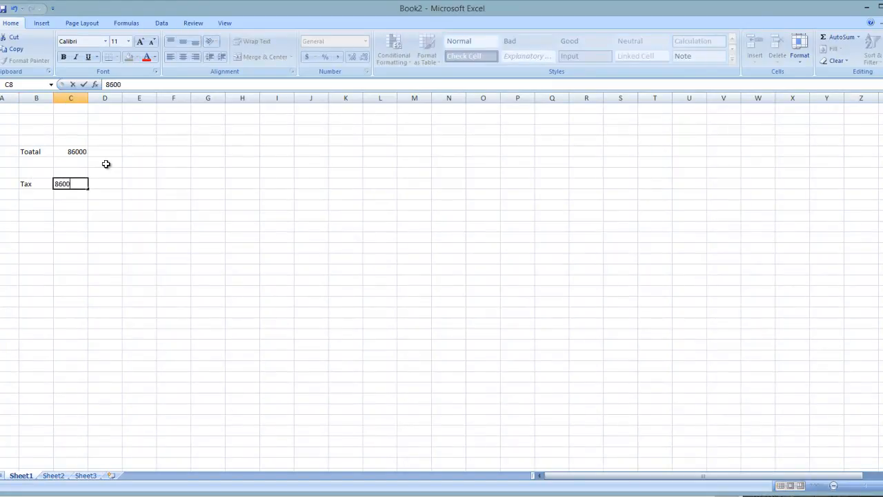
key(Return)
key(Return)
key(Tab)
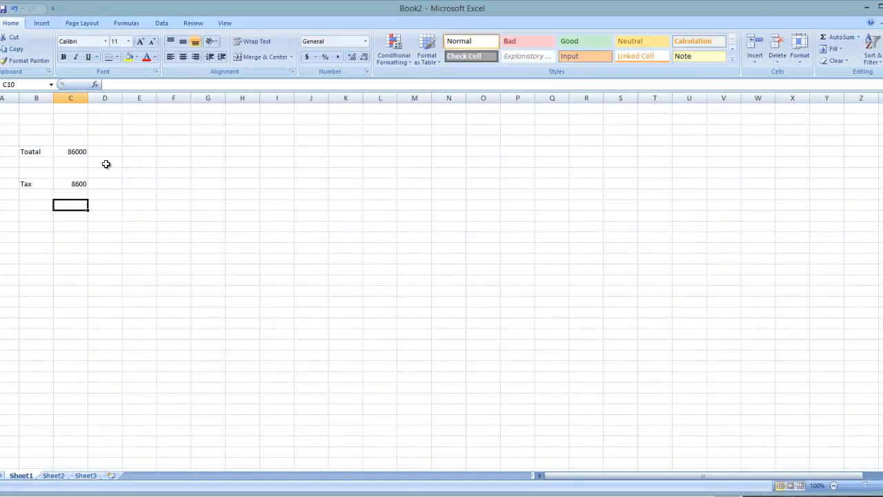
key(Tab)
key(Tab)
key(Tab)
key(Tab)
key(Tab)
key(shift+Tab)
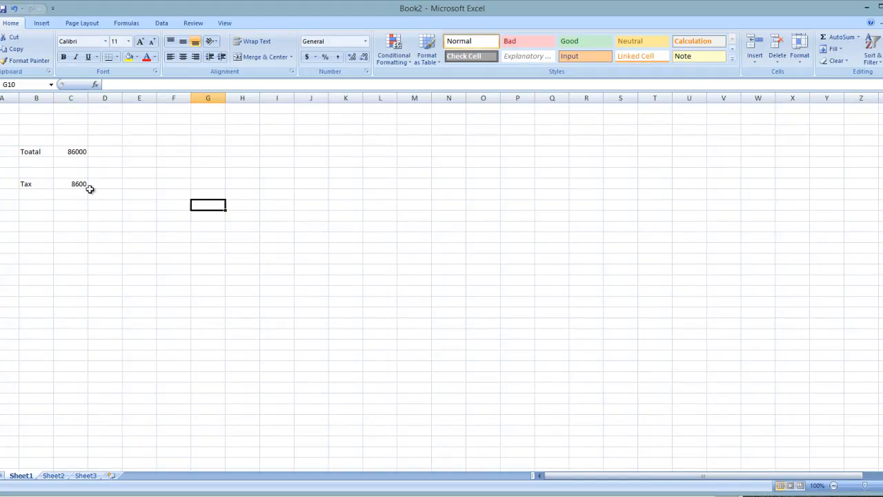
- Enter the formula =C5+C8 in cell D10, referencing the total and tax amount cells
click(108, 210)
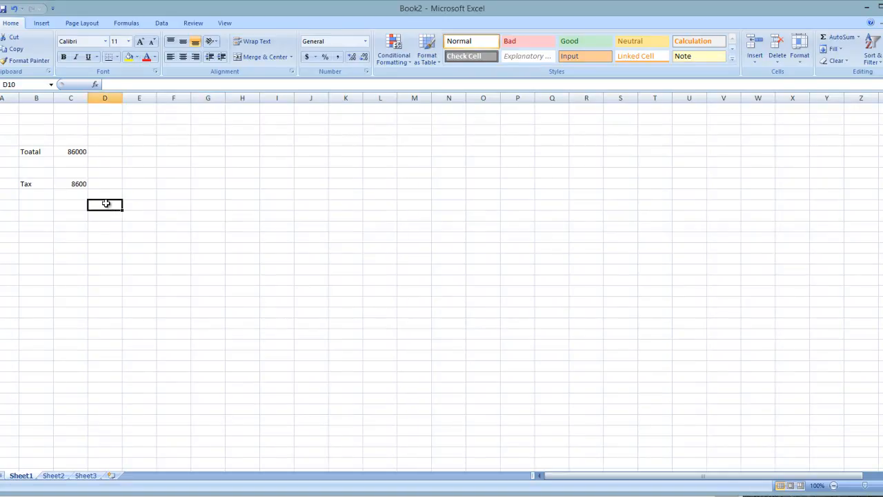
text(=)
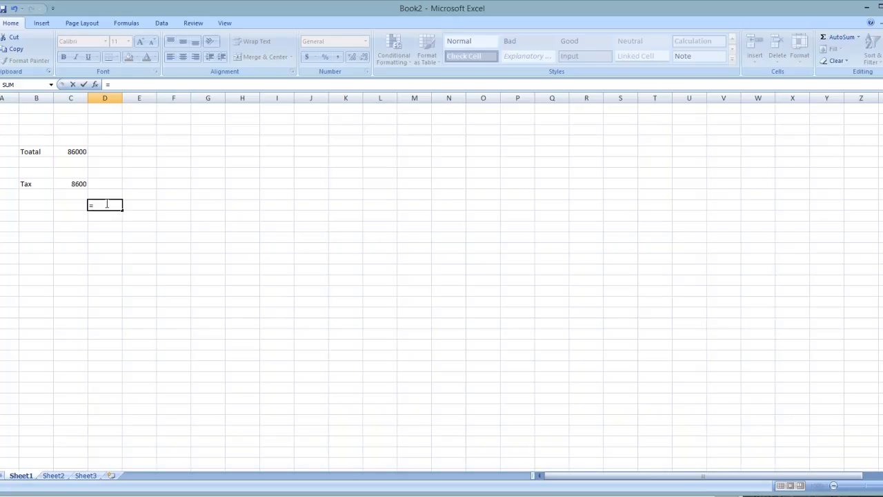
click(79, 153)
text(+)
click(80, 184)
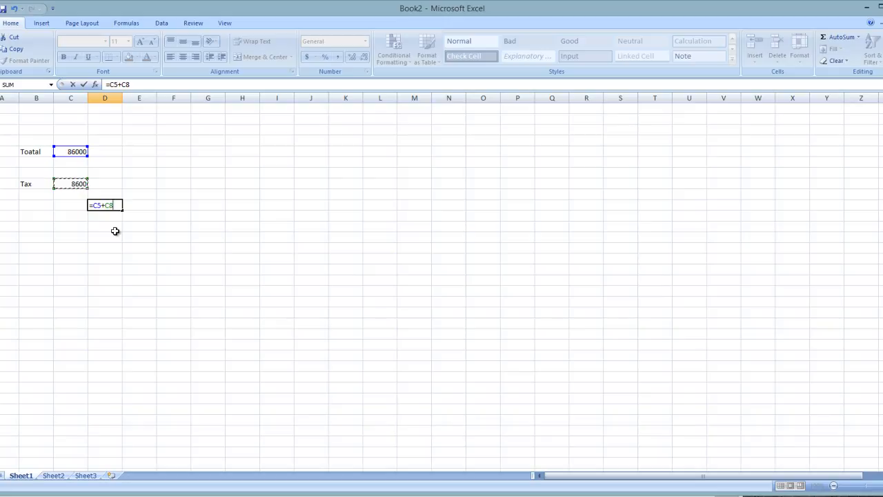
key(Return)
- Examine the formula in cell D10 and compare it with the referenced amount in C5
drag(110, 195, 112, 210)
click(112, 207)
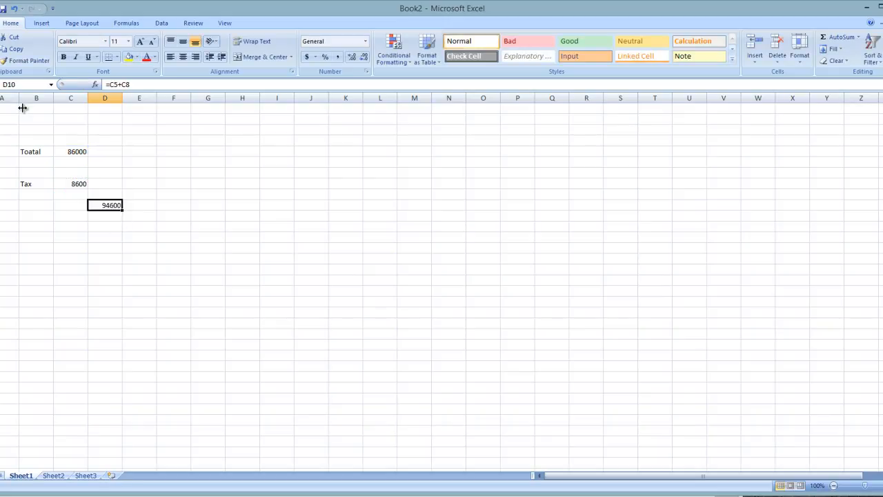
click(81, 153)
click(112, 207)
- Enter the formula =8600+8600 in cell H10, using plain numbers instead of cell references
click(247, 206)
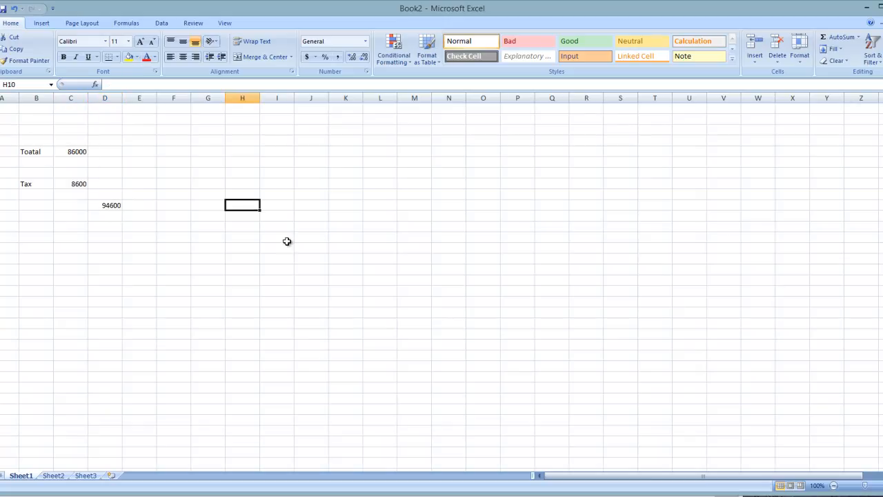
text(=)
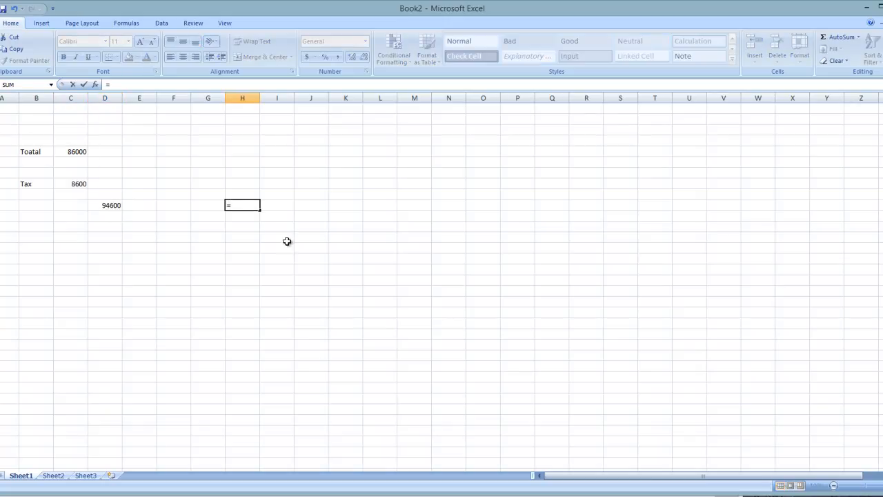
text(8600+8600)
key(Return)
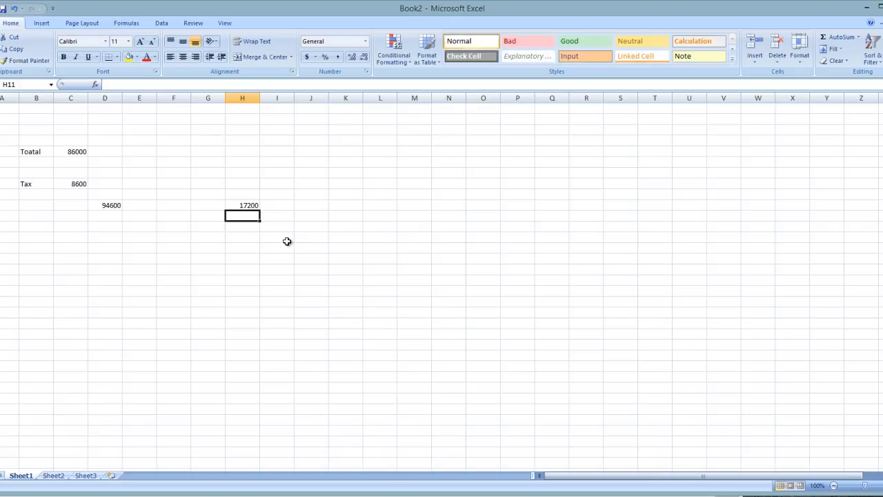
- Correct the first number in cell H10 so the formula is =86000+8600
key(Up)
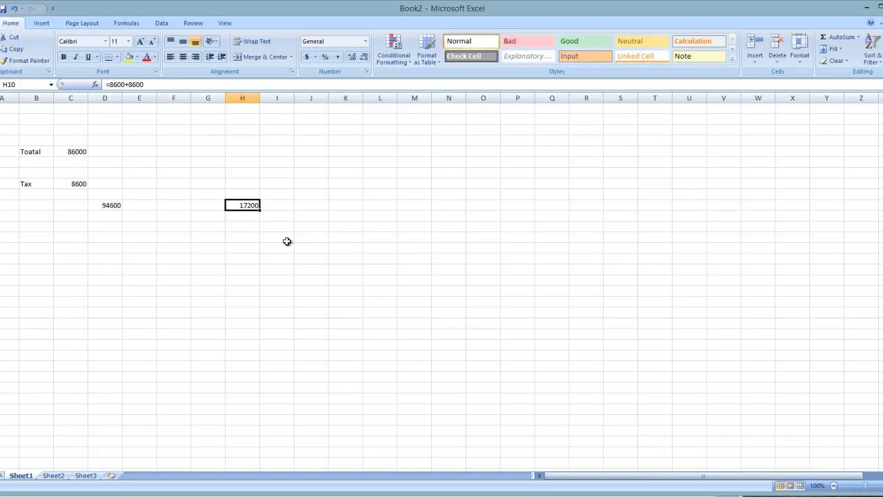
key(F2)
text(0)
key(Return)
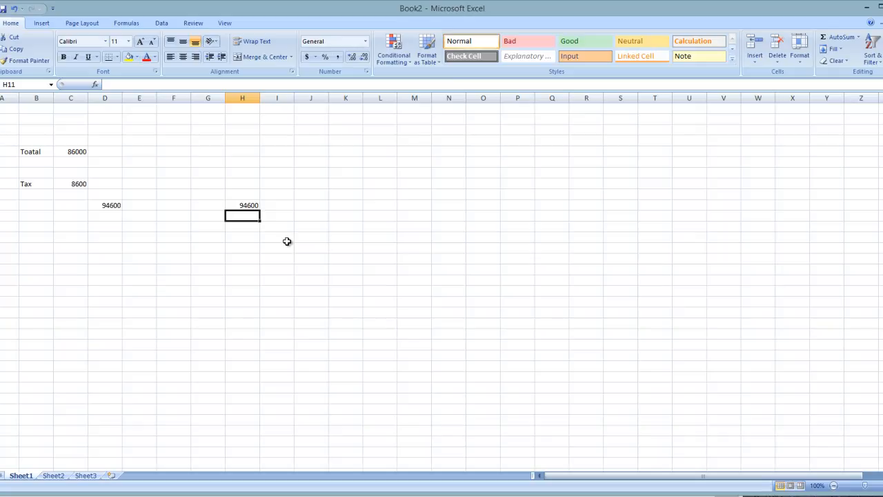
- Compare the plain-number formula in cell H10 with the cell-reference formula in D10
key(Up)
key(Left)
key(Left)
key(Left)
key(Left)
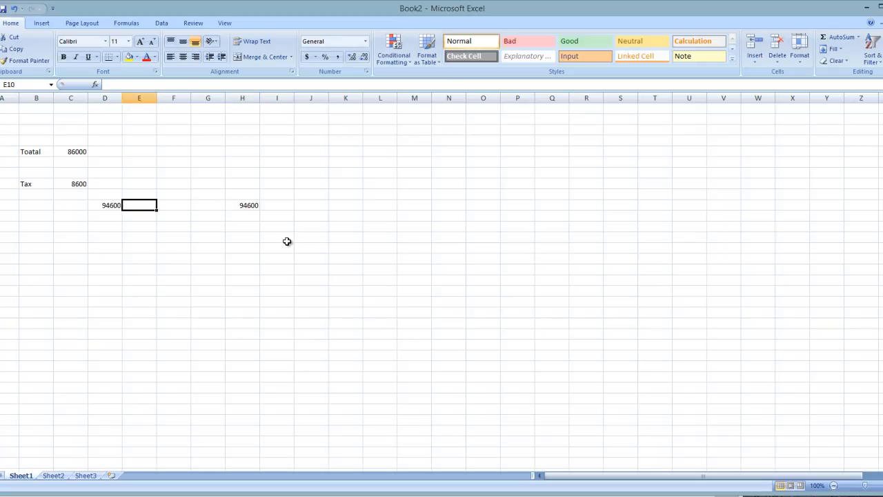
key(Right)
key(Right)
key(Right)
key(Right)
key(Left)
key(Left)
key(Left)
key(Left)
- Change the total amount in cell C5 to 78000
key(Left)
key(Left)
key(Up)
key(Up)
key(Right)
key(Up)
key(Up)
key(Up)
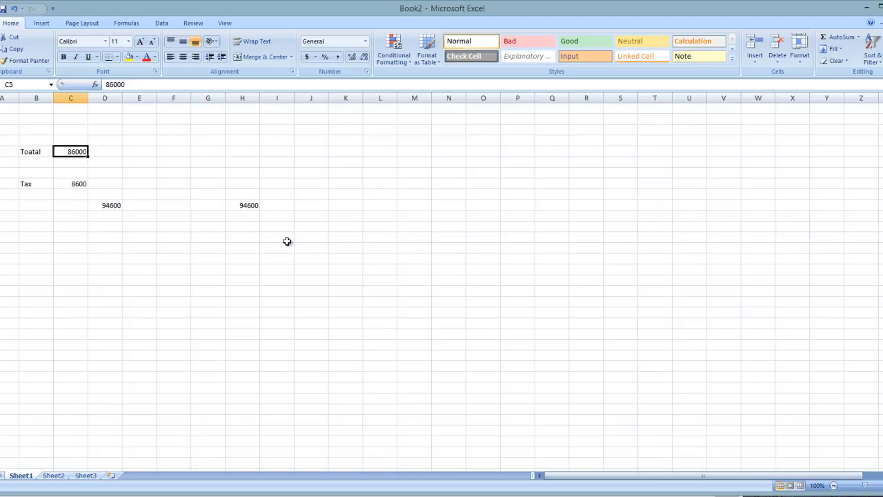
text(78000)
key(Return)
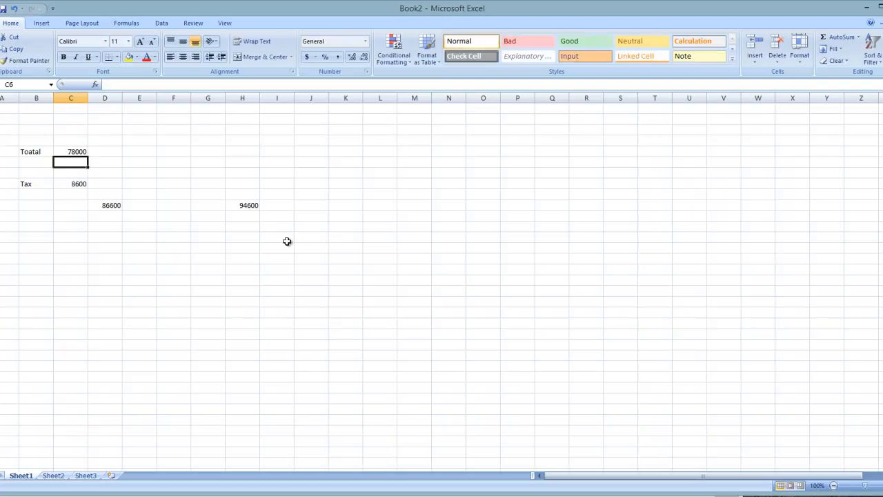
- Change the tax amount in cell C8 to 6500
key(Down)
key(Down)
text(6500)
key(Return)
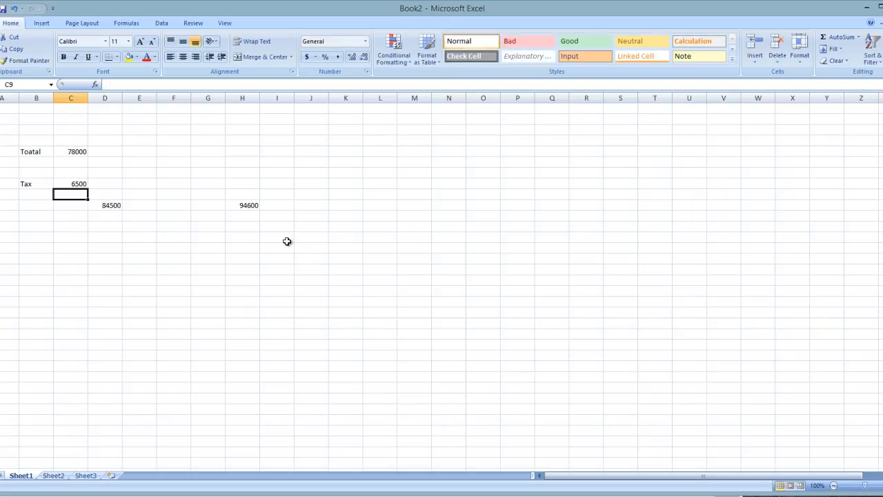
- Check how the changed amounts affect the results of the formulas in cells D10 and H10
key(Right)
key(Right)
key(Down)
key(Left)
key(Left)
key(Right)
key(Up)
key(Down)
key(Down)
key(Up)
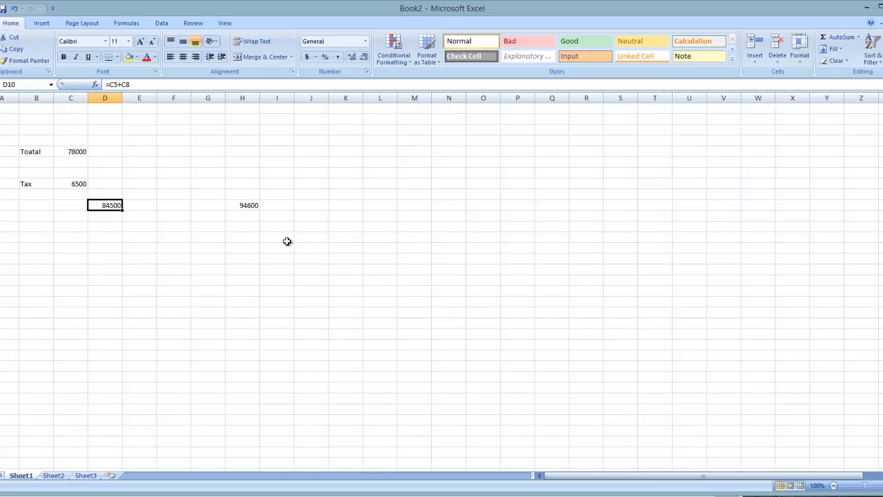
key(Right)
key(Right)
key(Right)
key(Right)
key(Right)
key(Left)
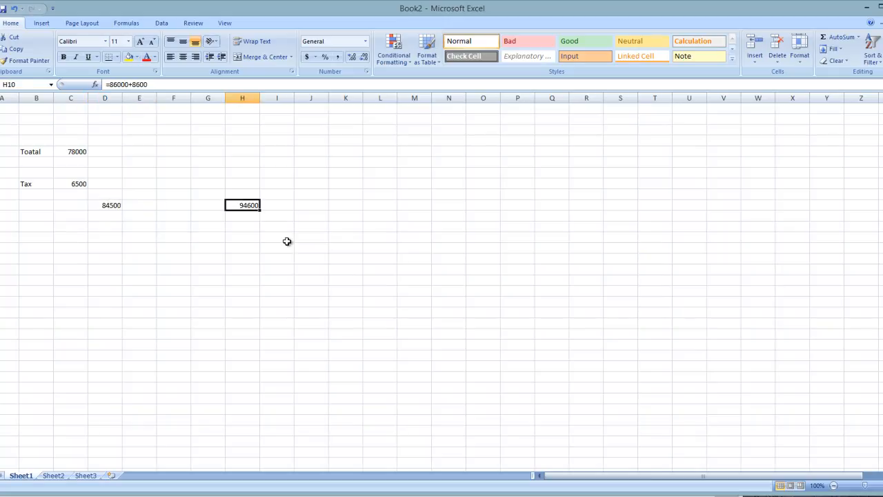
- Review the formula in cell D10 together with the total in C5 and the tax in C8 that it references
key(Left)
key(Left)
key(Left)
key(Left)
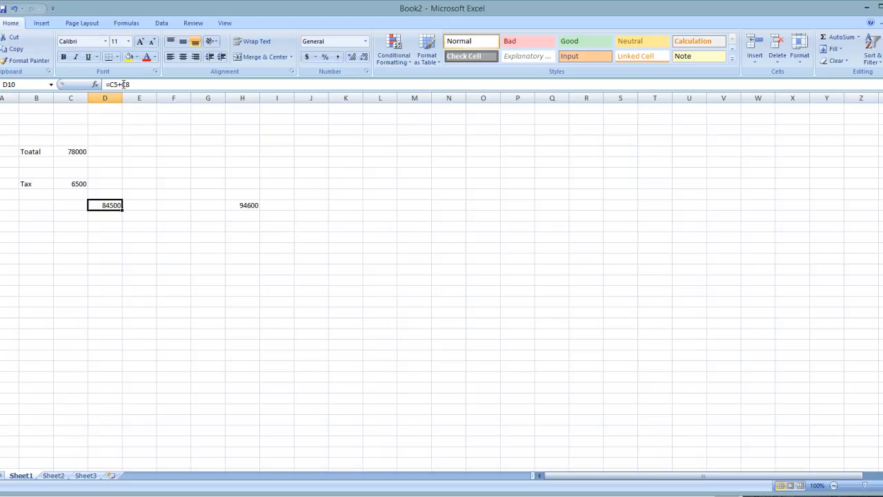
click(69, 150)
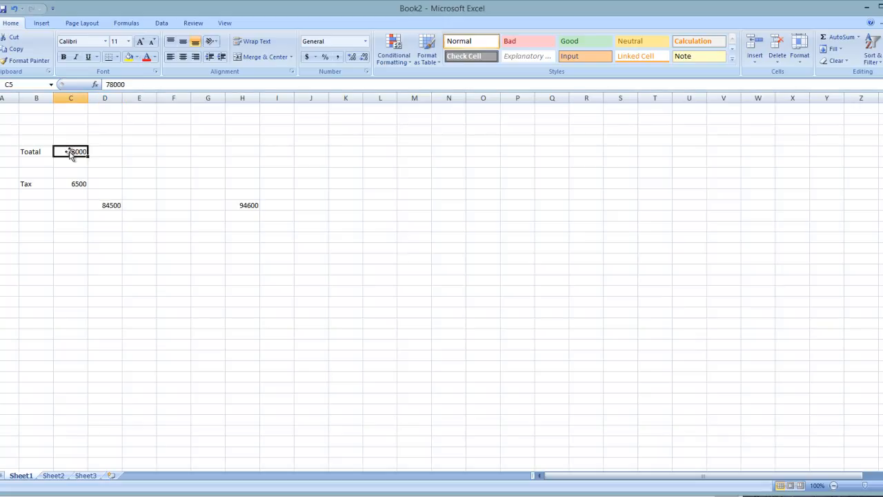
click(74, 189)
click(73, 150)
click(74, 186)
click(73, 149)
click(76, 187)
click(73, 151)
click(70, 186)
click(109, 207)
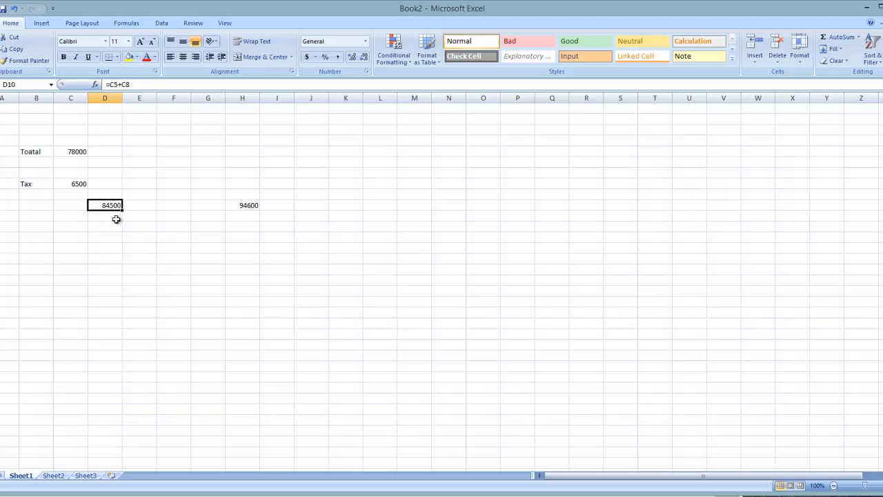
- Examine the typed-number formula in cell H10
click(245, 205)
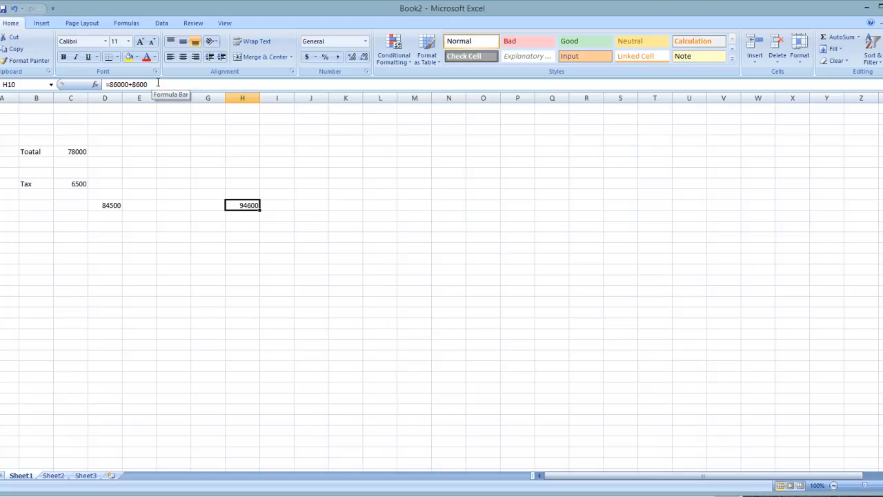
click(258, 224)
click(253, 208)
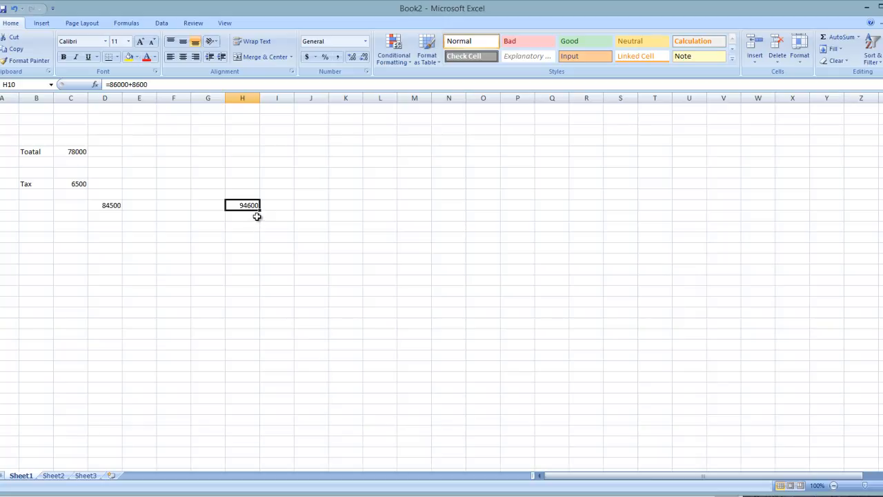
- Clear the contents of cells B4:J14, removing the whole example from the sheet
click(134, 204)
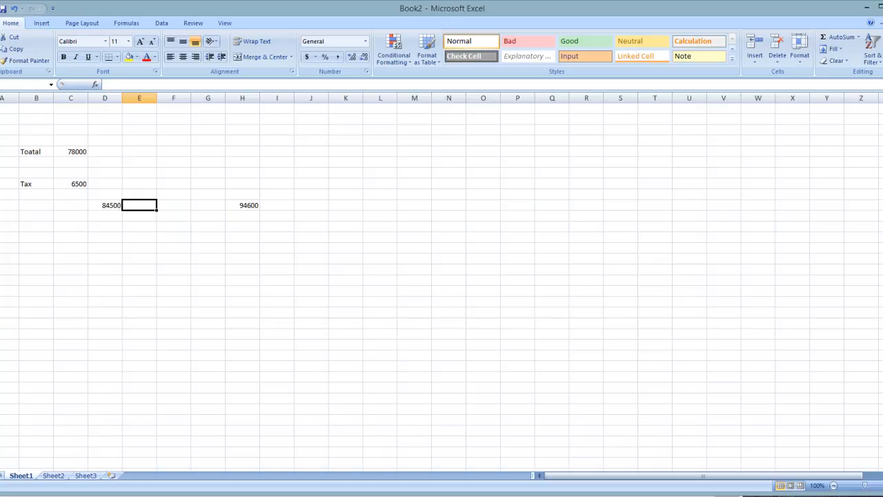
drag(26, 136, 311, 234)
key(Delete)
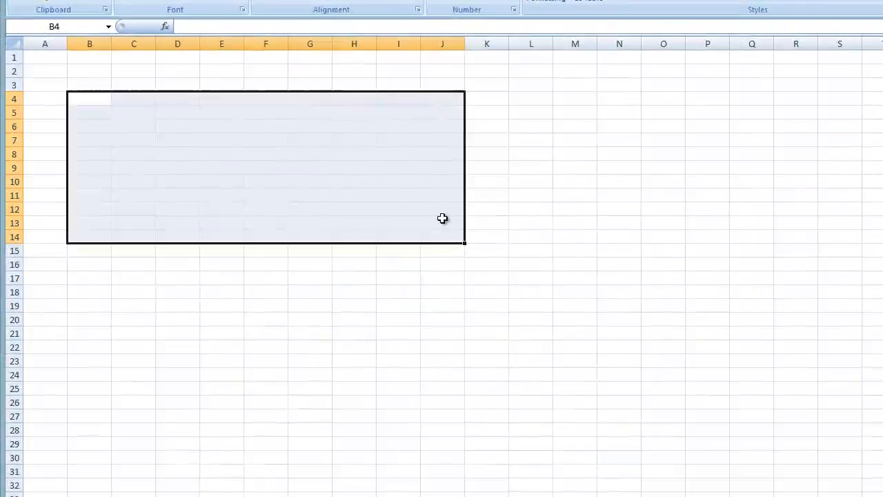
click(760, 223)
click(140, 174)
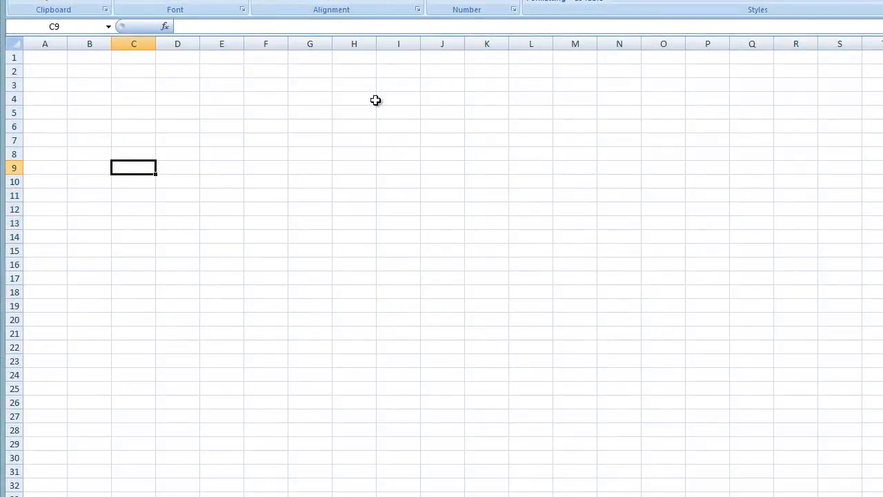
click(357, 195)
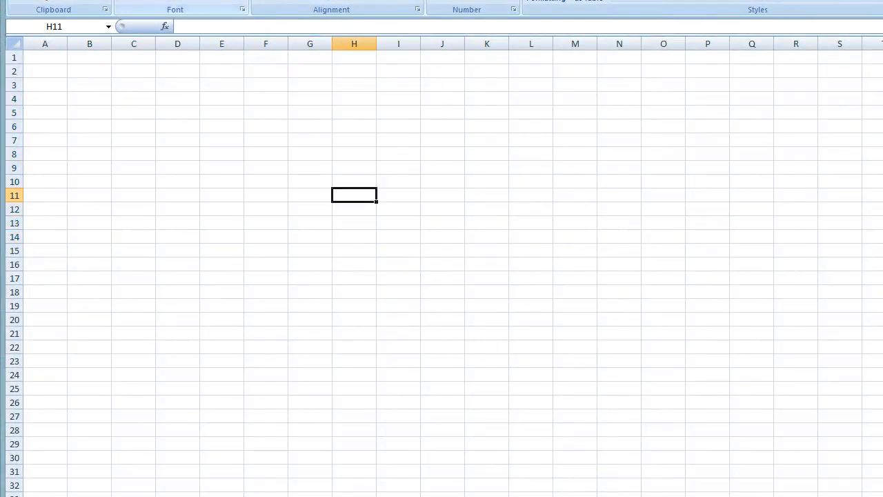
click(185, 121)
click(141, 97)
click(138, 84)
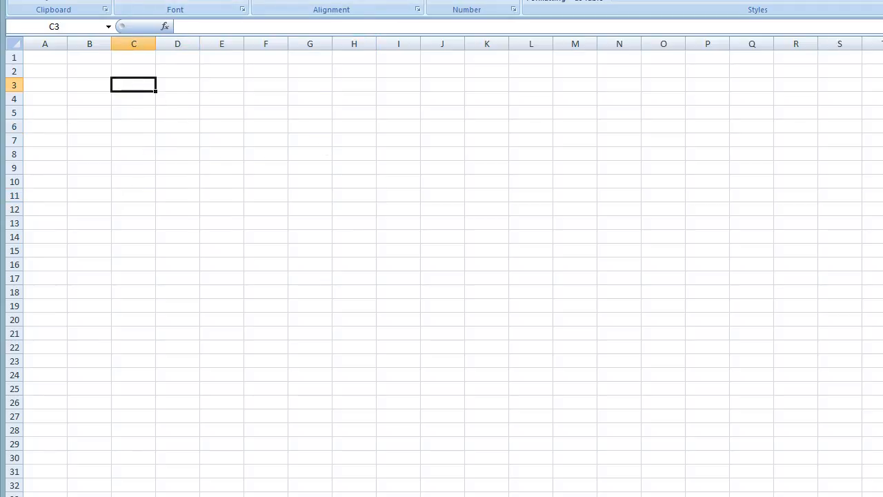
click(76, 166)
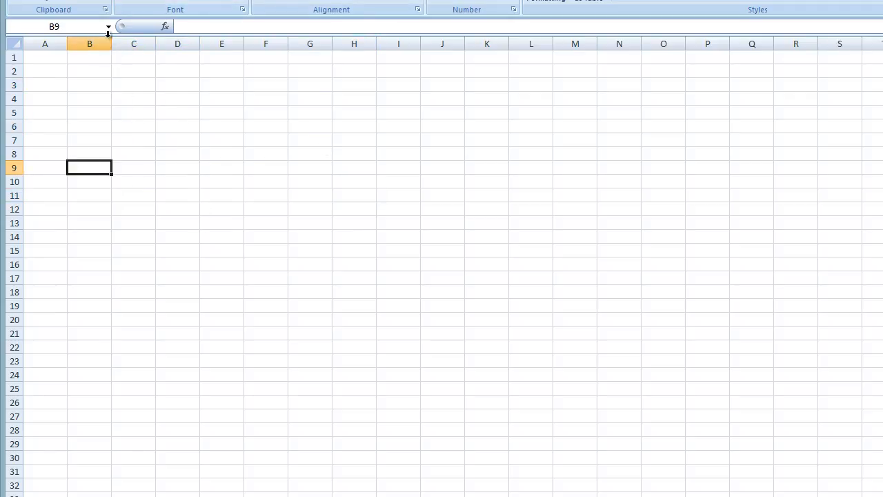
- Widen column A and enter the headings Product, Qty, Rate and Amount in cells A2:D2
drag(64, 45, 141, 45)
click(85, 69)
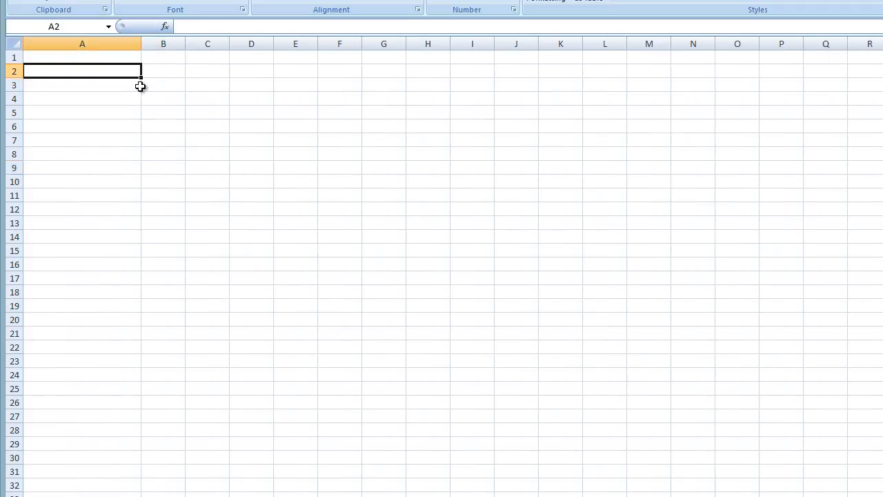
text(Product)
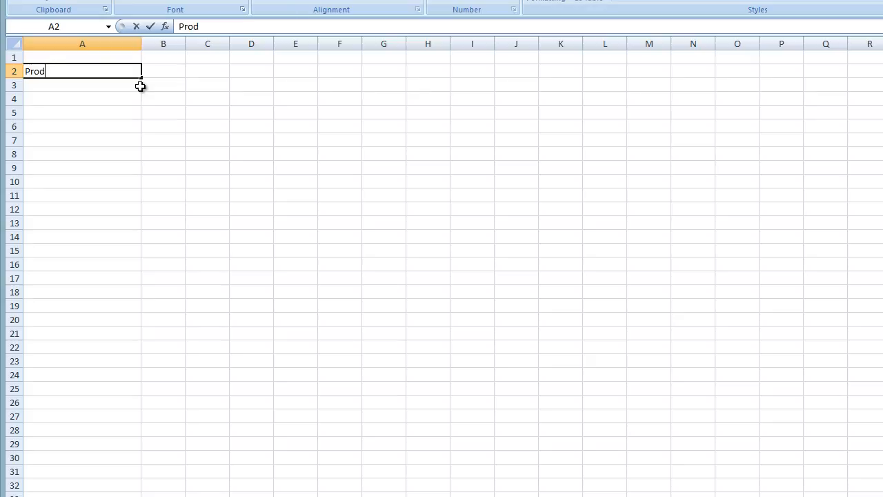
key(Tab)
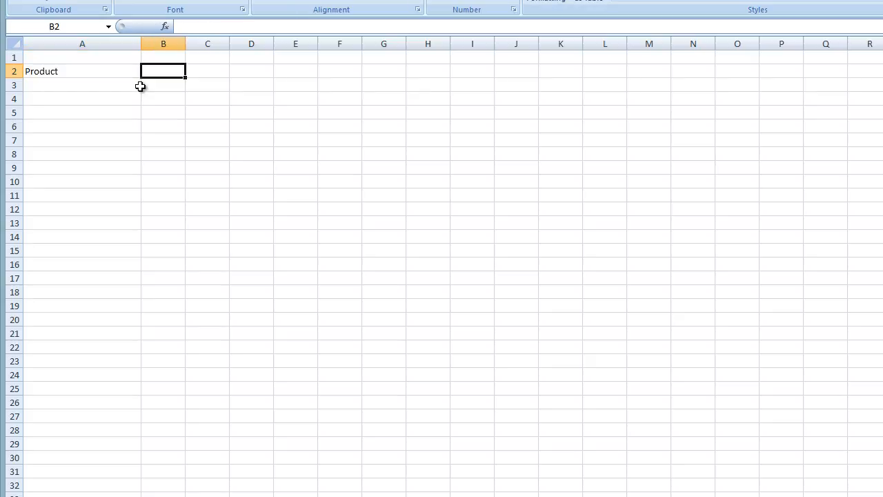
text(Qty)
key(Tab)
text(Rsa)
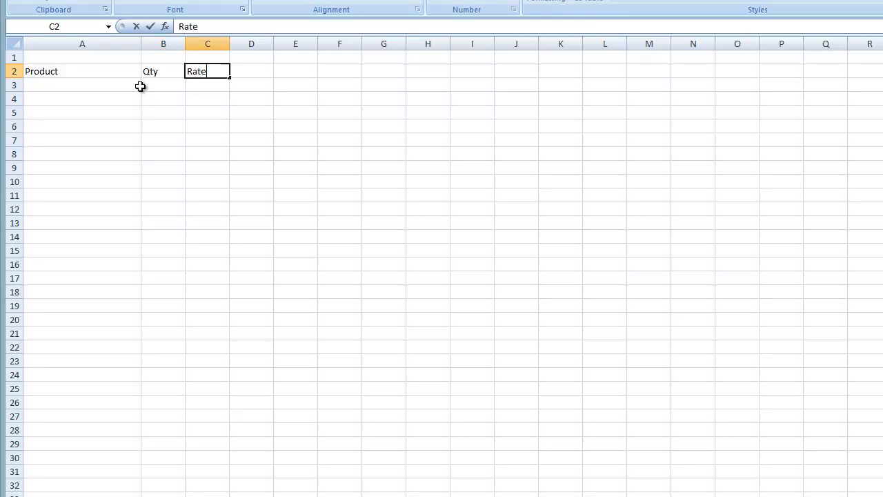
key(Tab)
text(Amon)
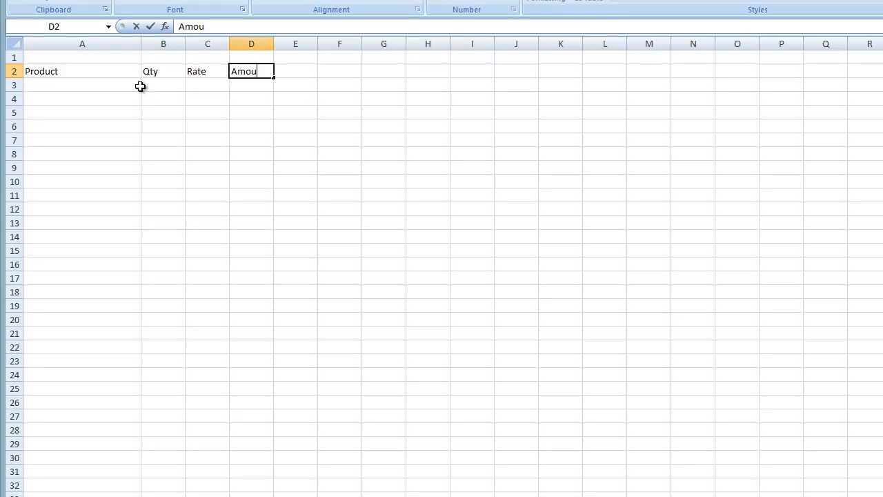
text(nt)
click(140, 86)
- Increase the height of row 2, which holds the table headings
click(301, 70)
click(107, 83)
click(307, 72)
drag(85, 72, 253, 70)
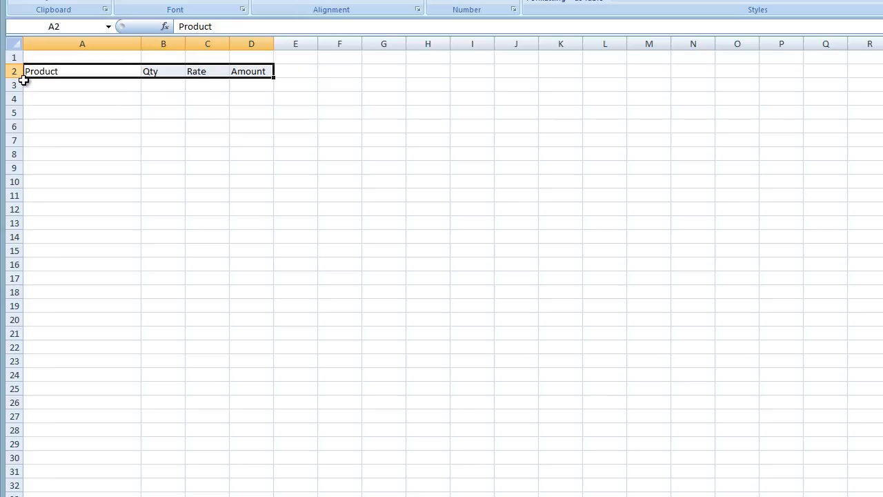
drag(21, 78, 21, 85)
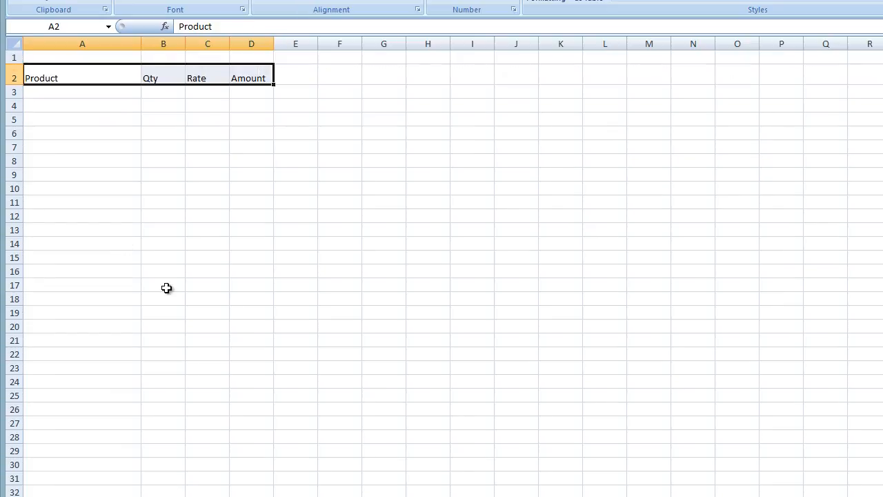
click(168, 287)
- Middle-align the headings in A2:D2 vertically and center them horizontally
drag(81, 78, 241, 77)
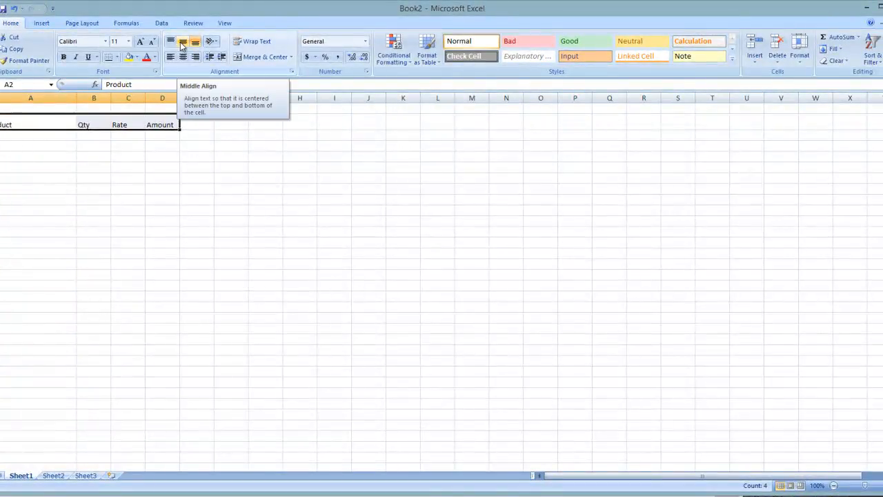
click(182, 43)
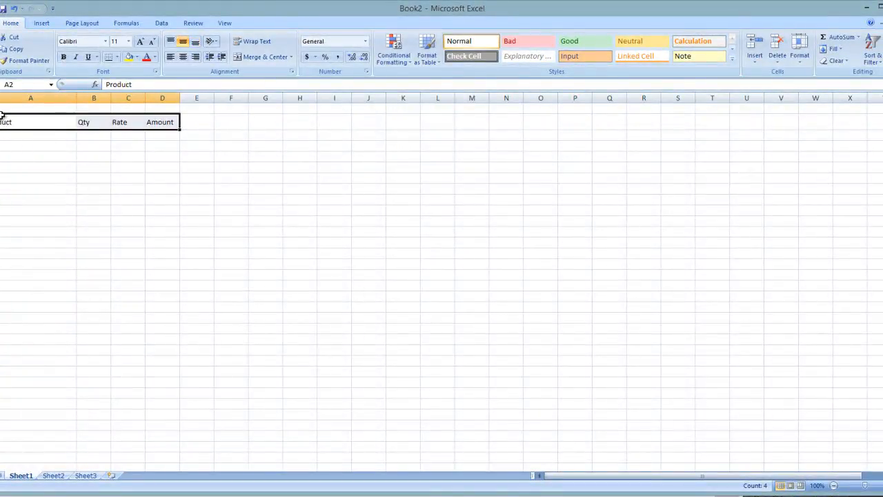
click(182, 56)
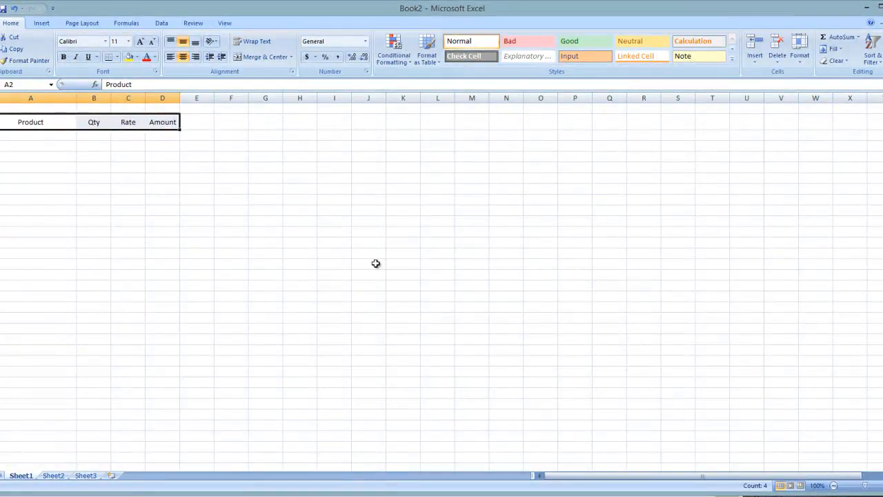
click(307, 154)
click(93, 188)
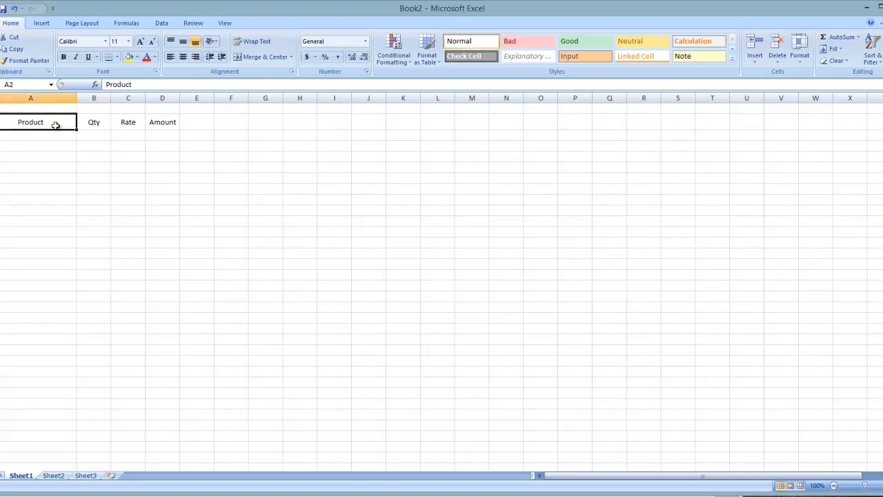
- Make the headings in cells A2:D2 bold
drag(29, 122, 174, 126)
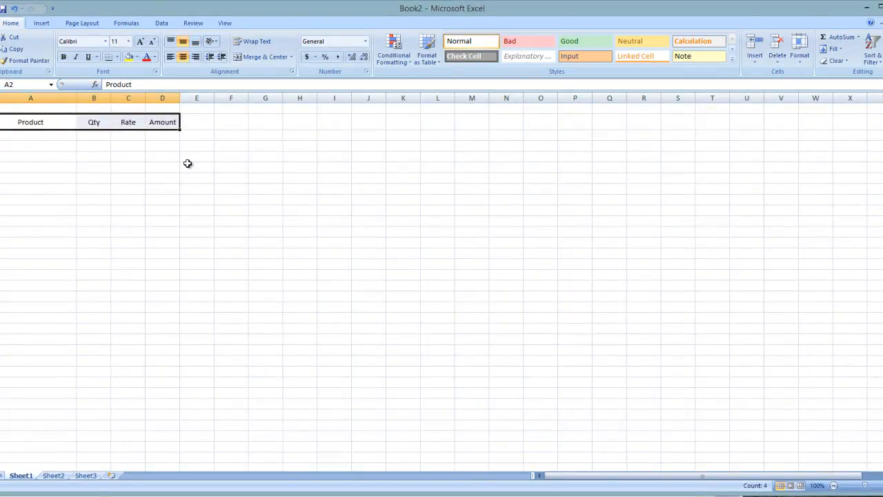
click(63, 56)
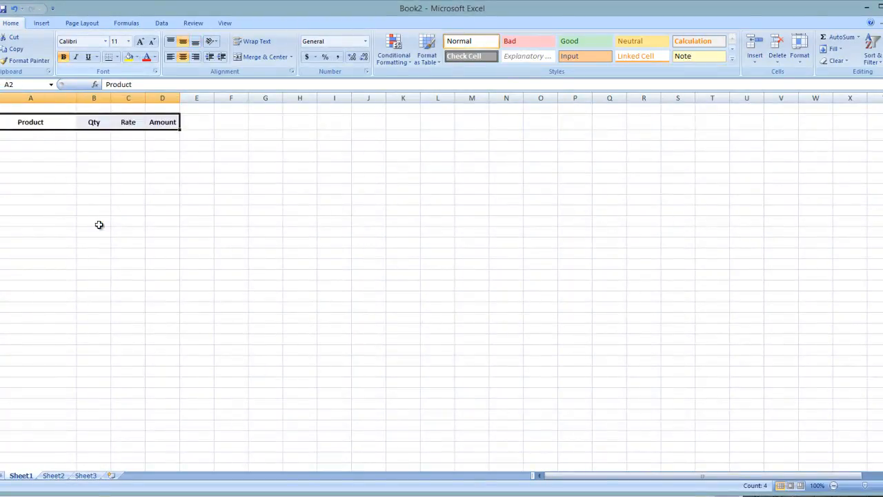
click(169, 192)
- Change the font of the headings in A2:D2 to Comic Sans MS
drag(30, 126, 169, 121)
click(105, 41)
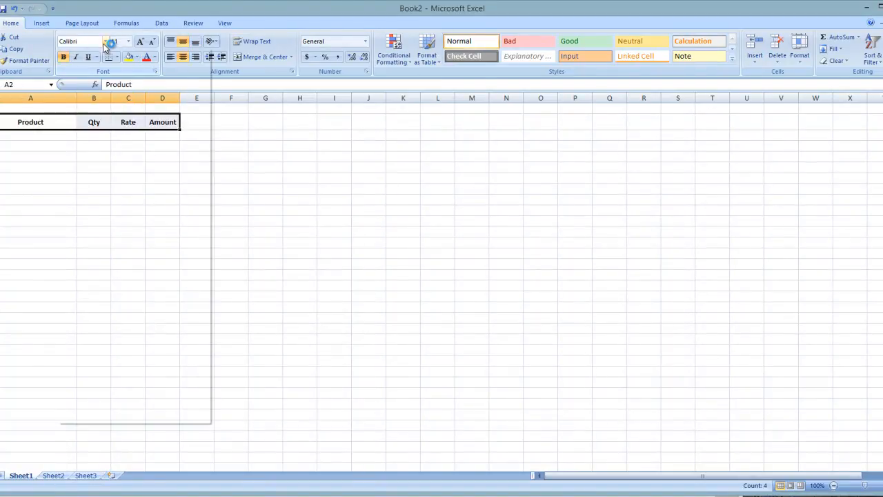
scroll(160, 243, down, 4)
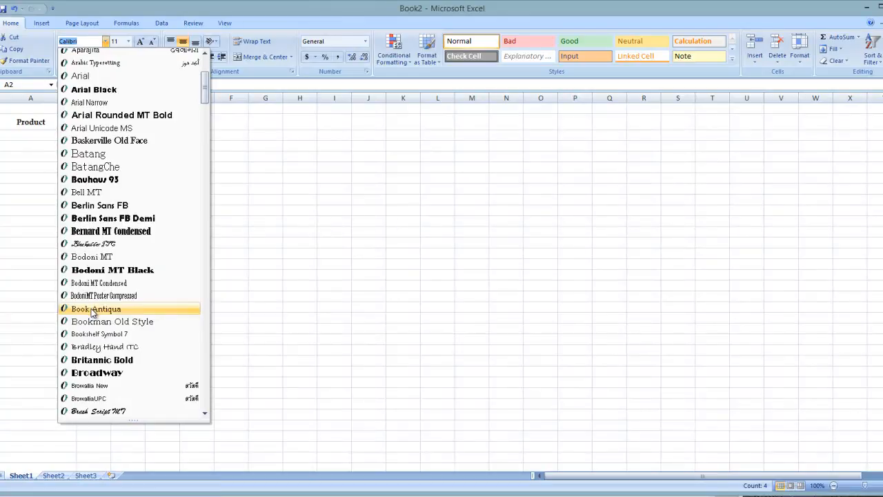
scroll(96, 362, down, 3)
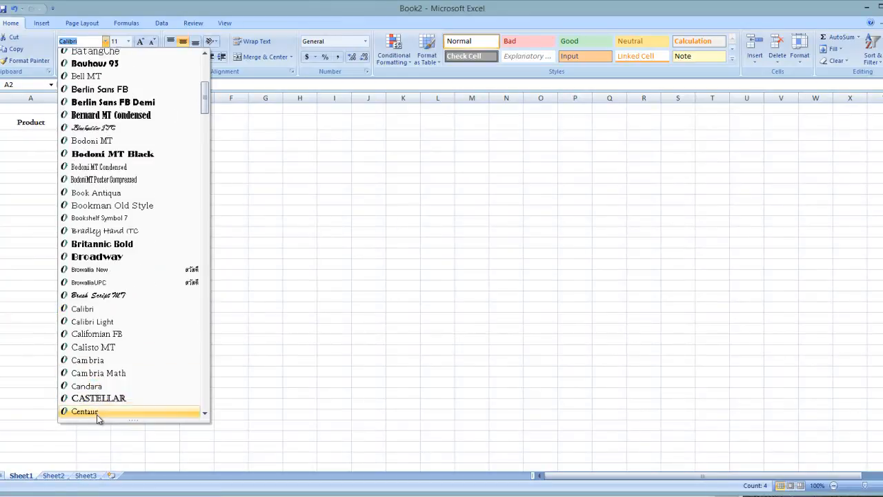
scroll(97, 411, down, 2)
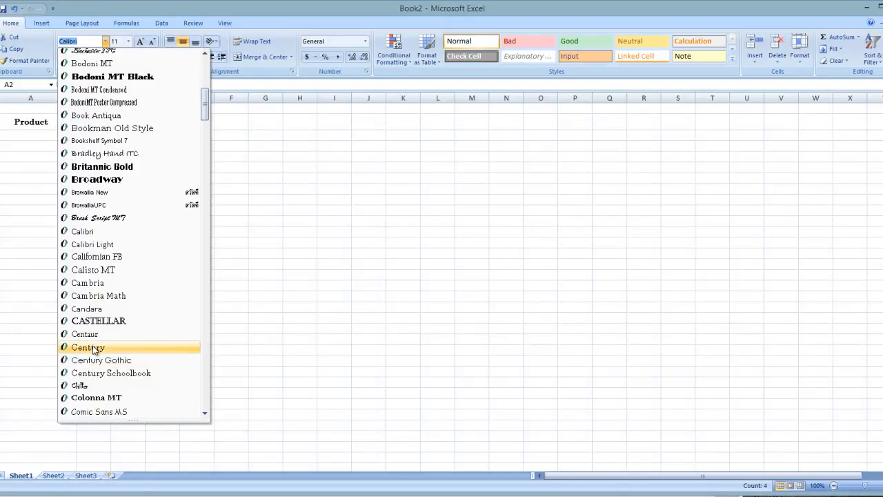
scroll(102, 394, down, 1)
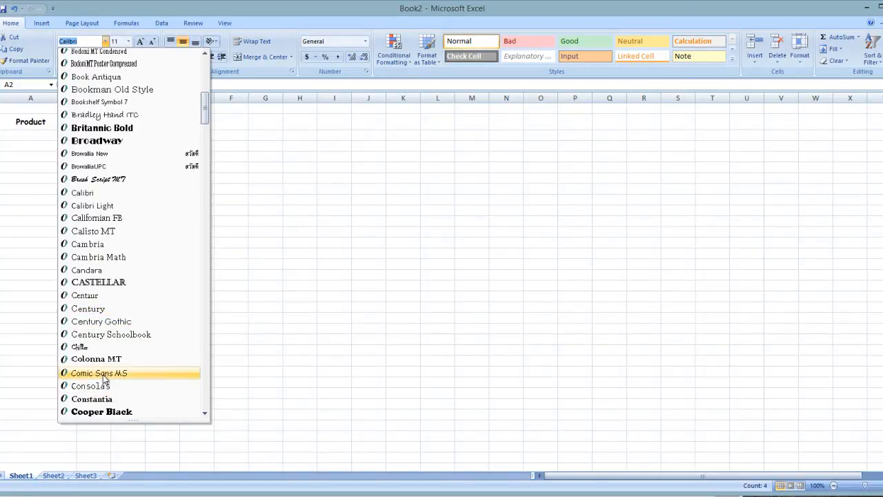
click(103, 373)
click(153, 301)
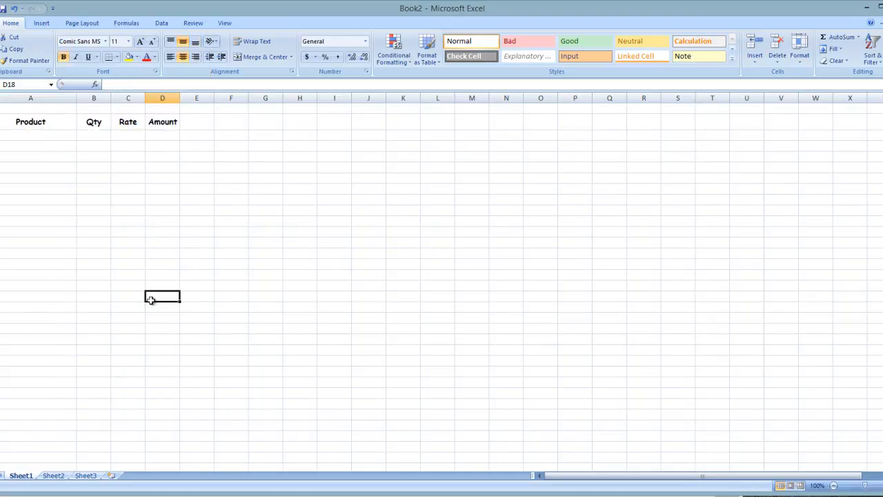
- Set the font size of the headings in A2:D2 to 10
drag(32, 132, 174, 122)
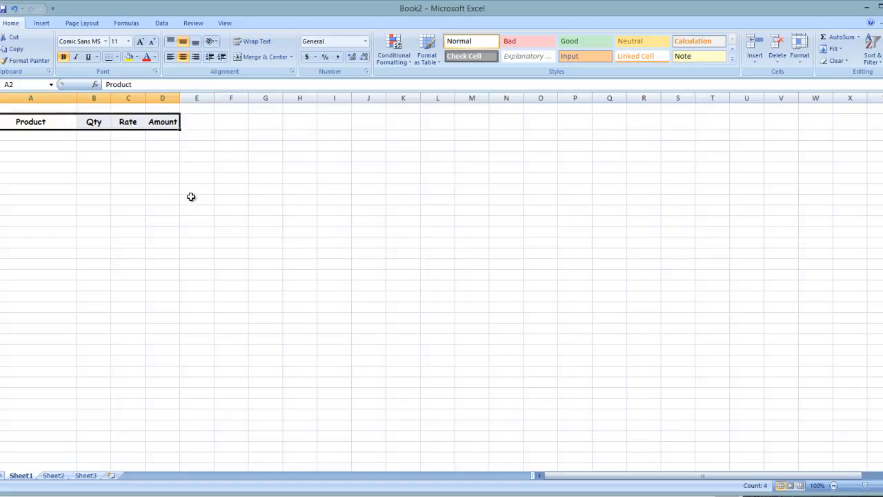
click(122, 154)
drag(52, 124, 152, 118)
click(128, 42)
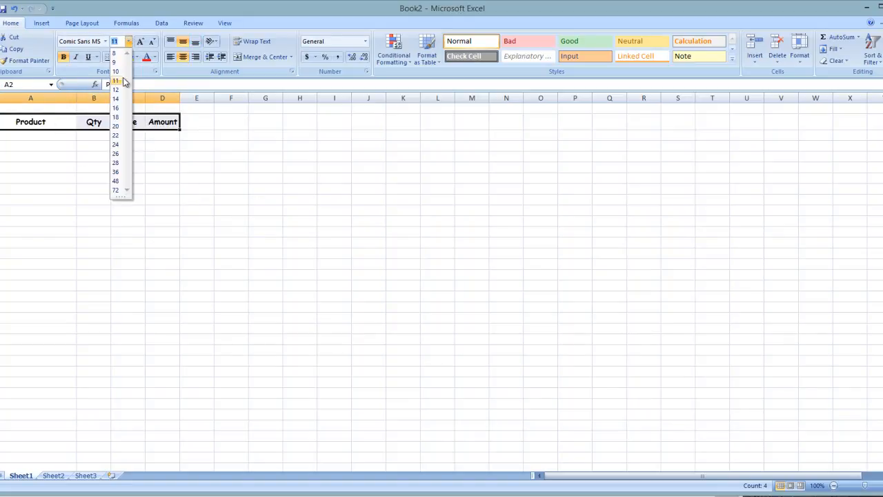
click(233, 243)
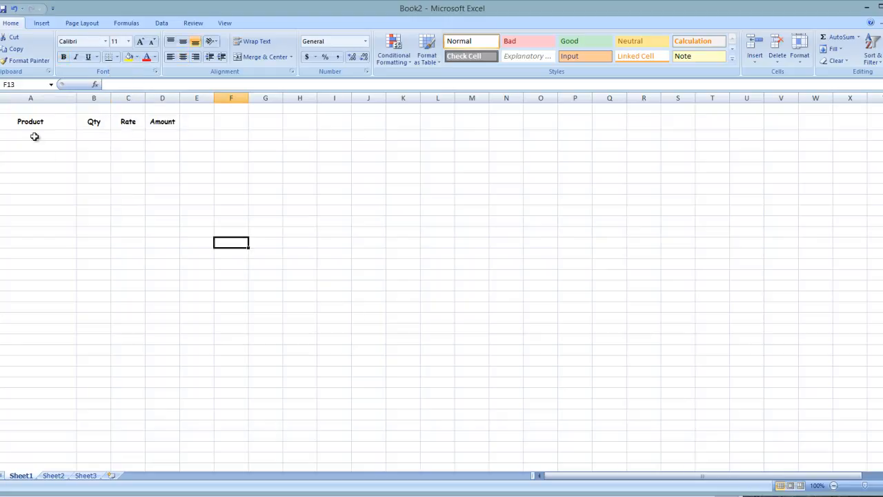
click(33, 115)
- Align the headings in A2:D2 to the top of their cells
click(262, 122)
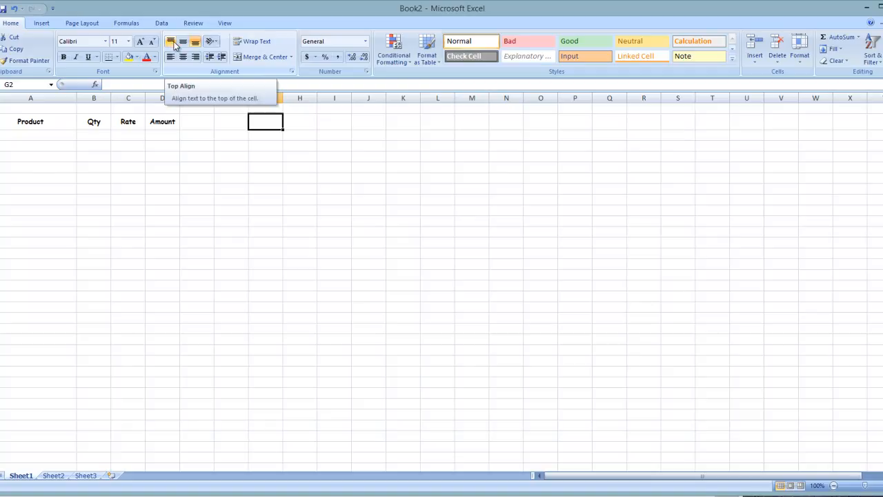
click(156, 219)
drag(33, 124, 164, 125)
click(171, 43)
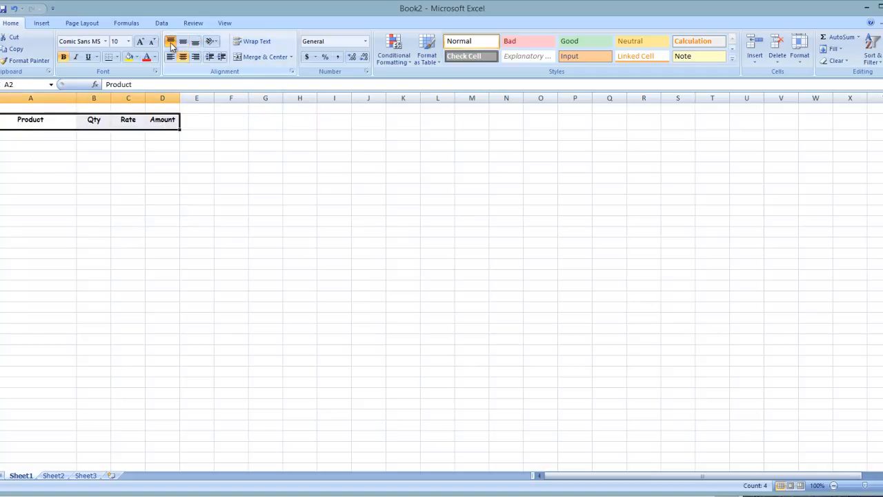
- Try middle and bottom vertical alignment, and left, center and right horizontal alignment, on the headings in A2:D2
click(183, 43)
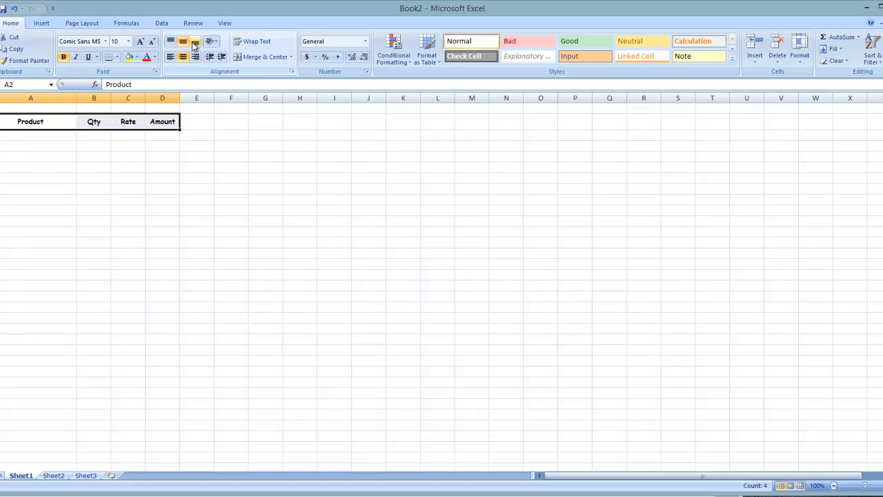
click(195, 43)
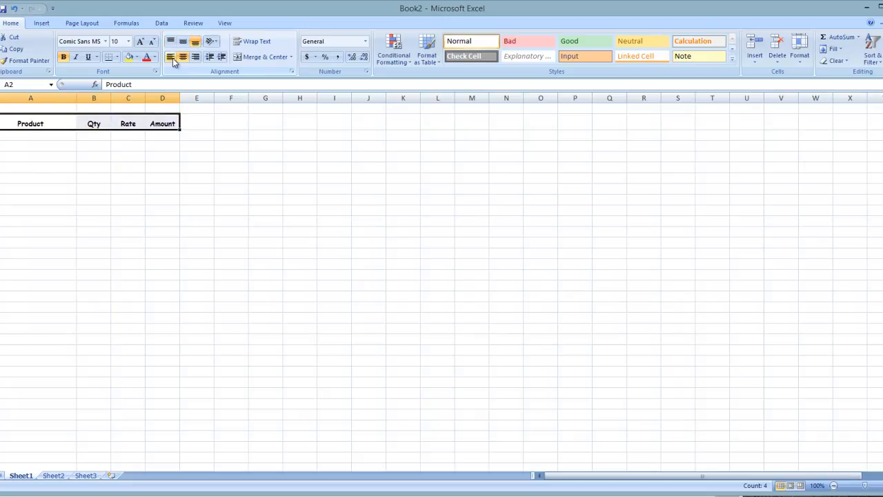
click(170, 57)
click(183, 57)
click(196, 57)
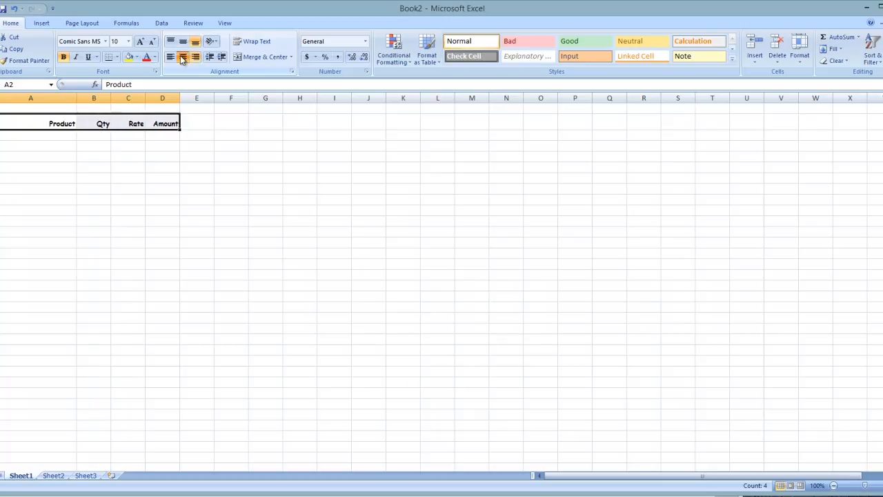
- Center the headings in A2:D2 horizontally and align them to the middle of their cells vertically
click(184, 57)
click(183, 42)
click(210, 170)
drag(20, 124, 157, 120)
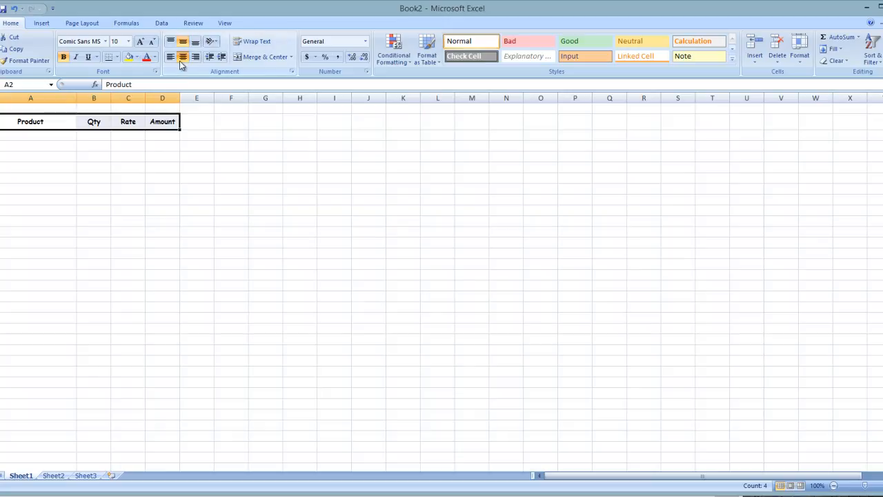
click(149, 230)
- Align the headings in A2:D2 to the left of their cells
drag(42, 120, 159, 120)
click(171, 56)
click(185, 228)
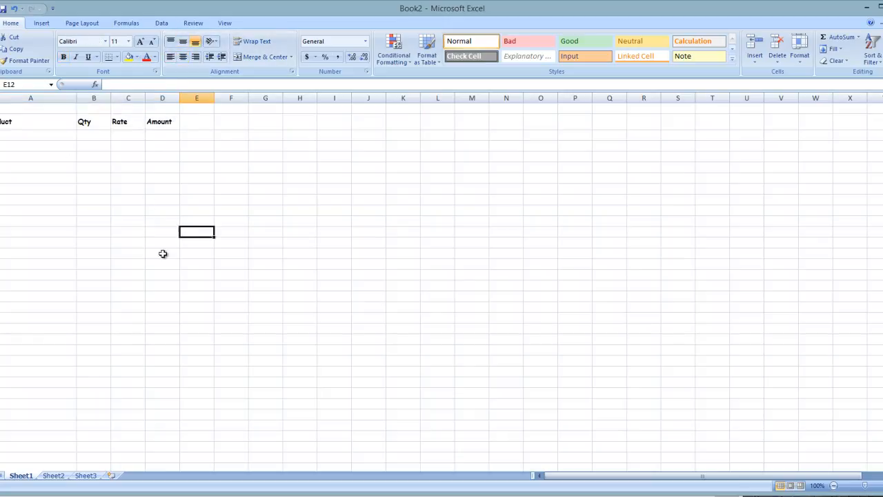
click(50, 123)
drag(50, 123, 158, 122)
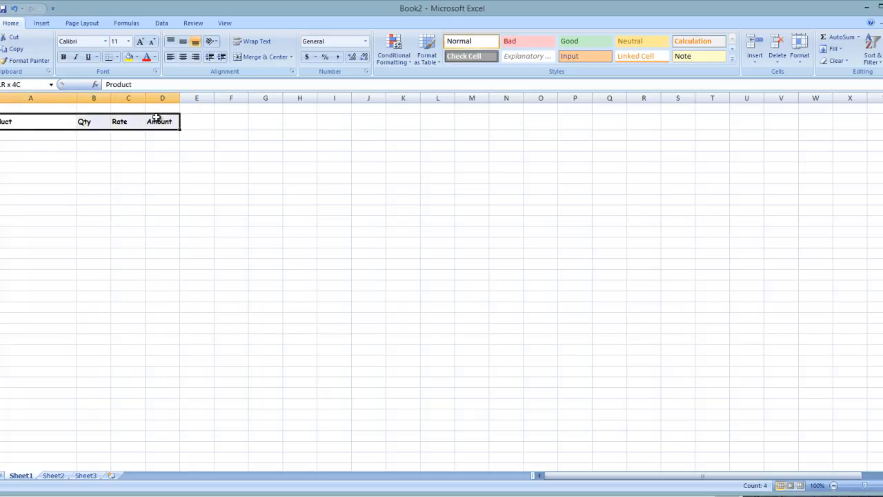
click(197, 199)
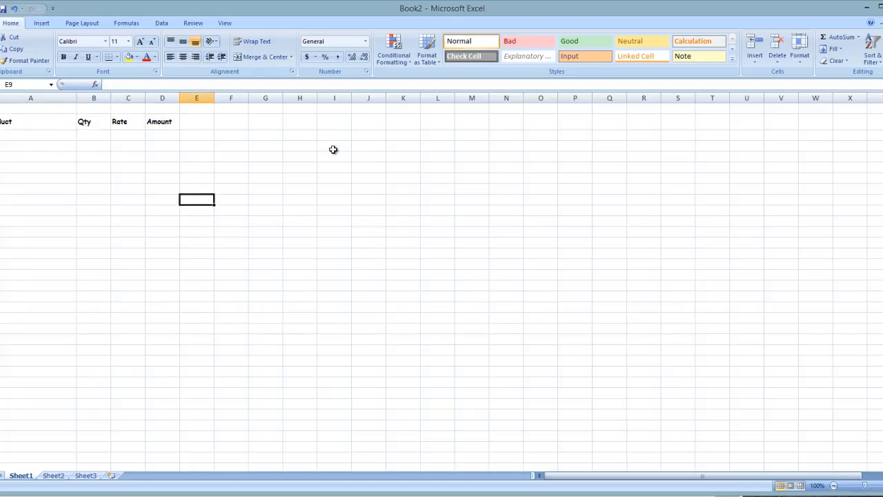
click(129, 159)
- Increase the font size of the headings in A2:D2 to 11
drag(53, 122, 158, 121)
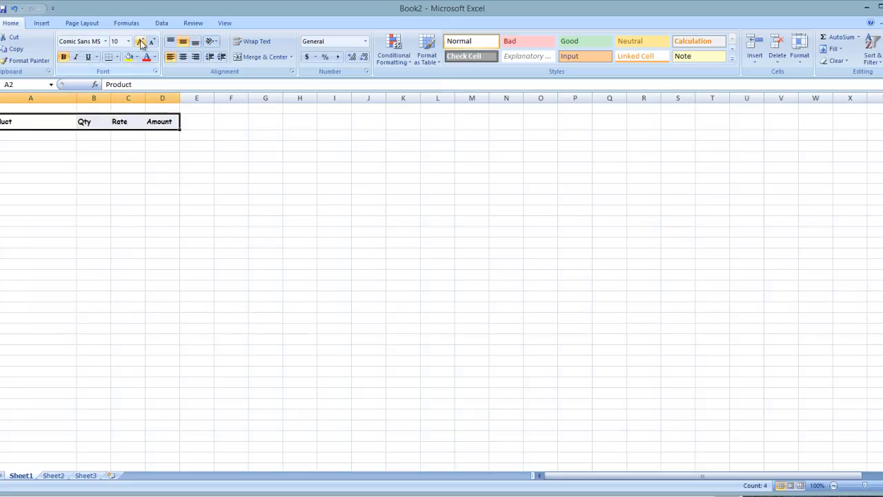
click(141, 43)
click(152, 43)
click(141, 43)
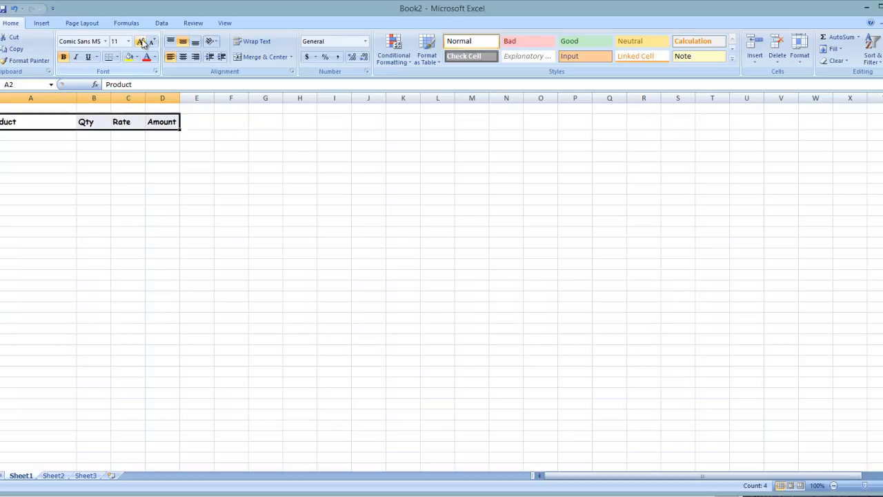
click(124, 178)
drag(46, 123, 168, 117)
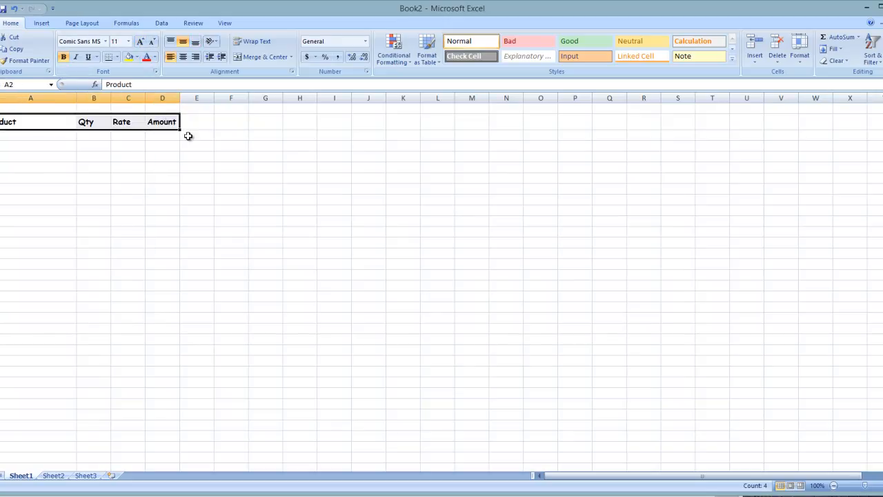
click(265, 264)
- Italicize the headings in A2:D2, and apply an underline to them and remove it again
drag(47, 122, 174, 120)
click(78, 57)
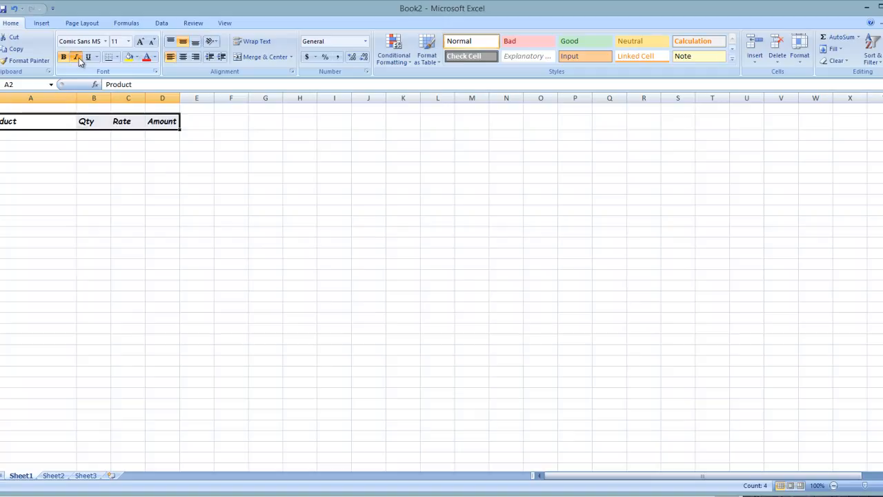
click(88, 59)
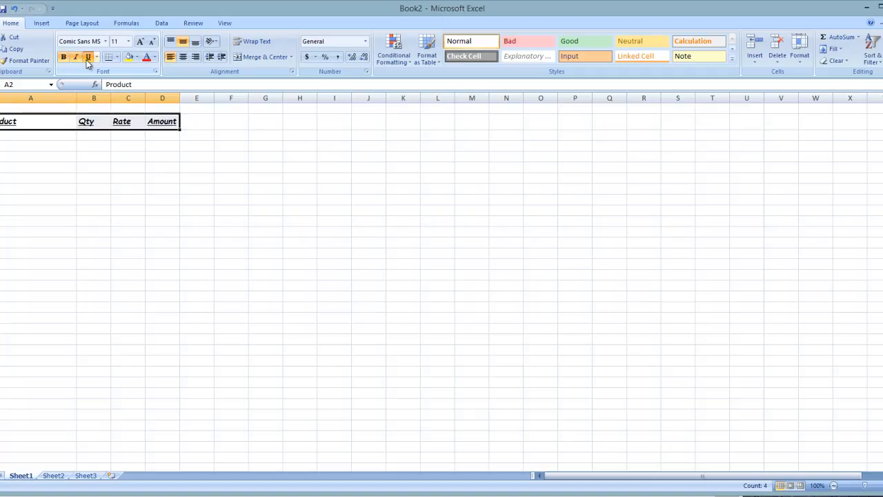
click(88, 61)
click(104, 150)
drag(28, 121, 158, 120)
click(203, 207)
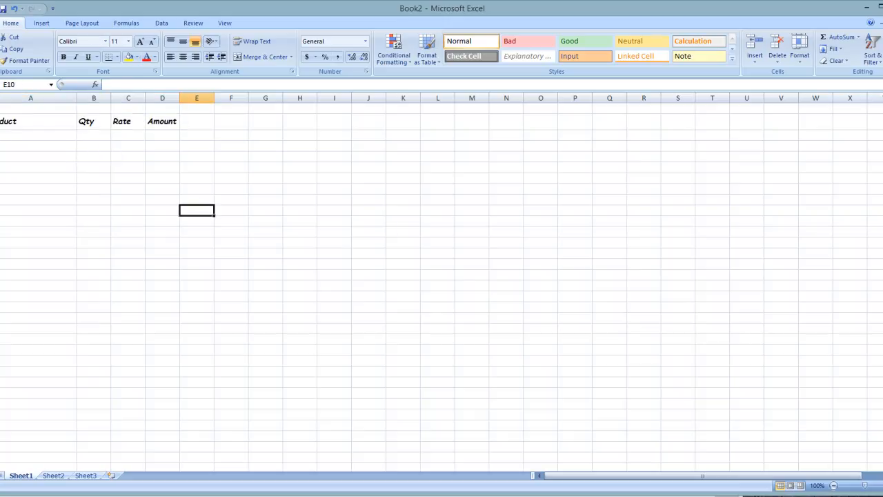
- Fill the heading cells A2:D2 with the standard light green color
drag(18, 125, 158, 122)
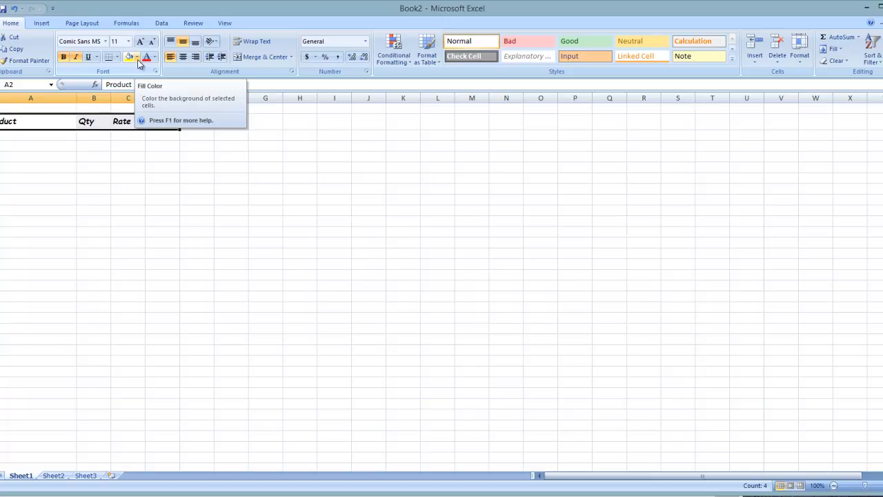
click(137, 58)
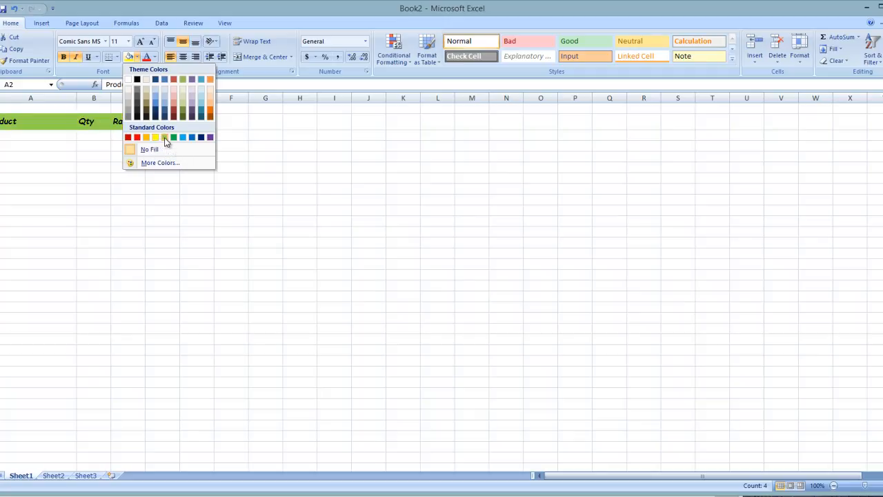
click(165, 138)
click(210, 209)
- Change the font color of the headings in A2:D2 to the standard dark blue
drag(13, 128, 166, 127)
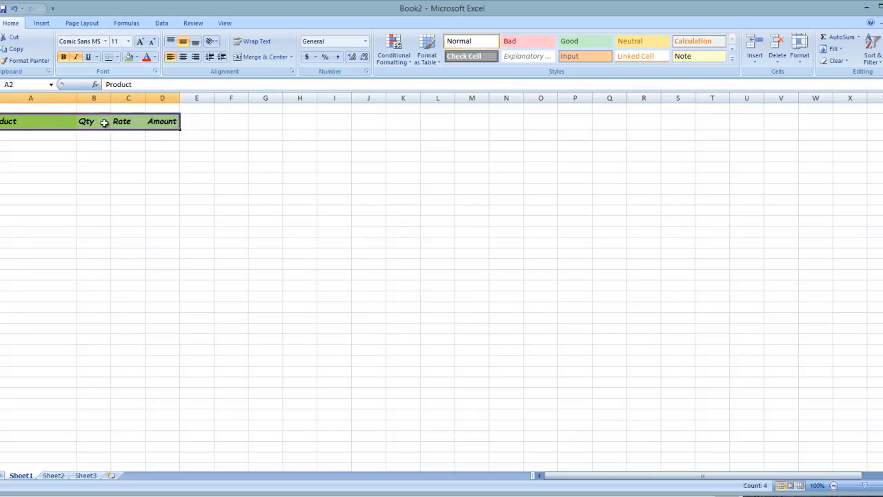
click(155, 57)
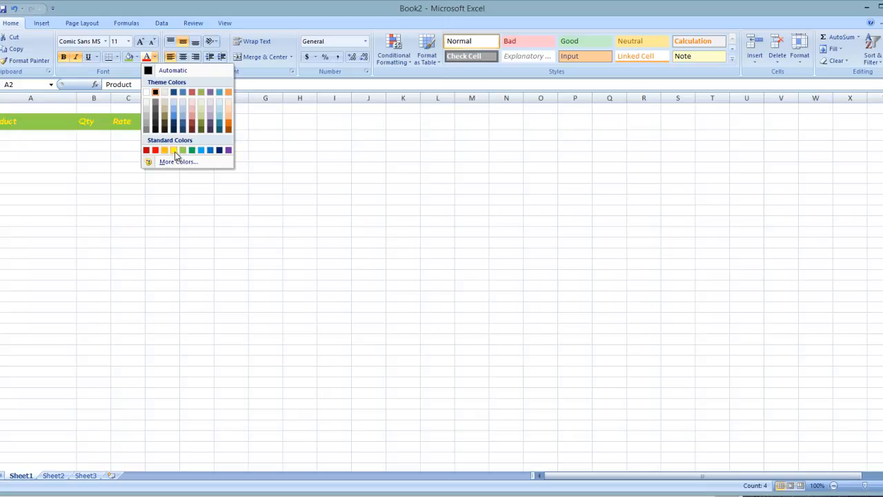
click(218, 152)
click(197, 211)
- Apply All Borders to the heading cells A2:D2
drag(43, 118, 157, 122)
click(118, 56)
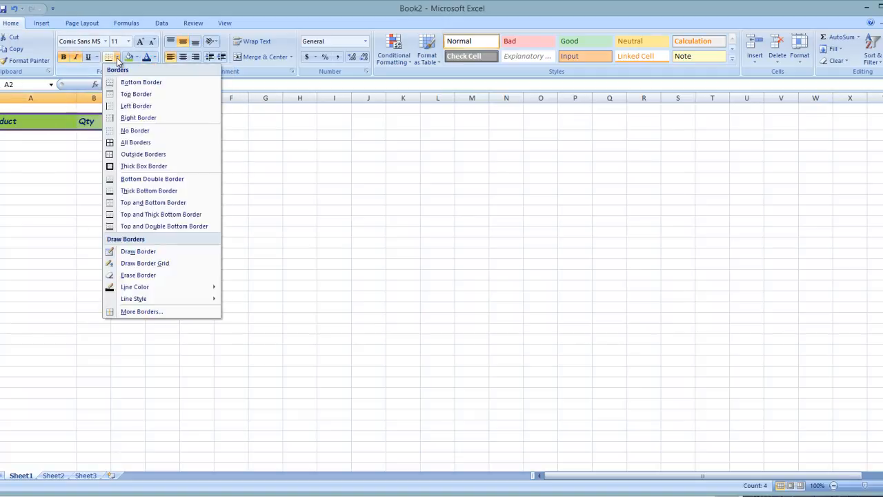
click(142, 143)
click(107, 211)
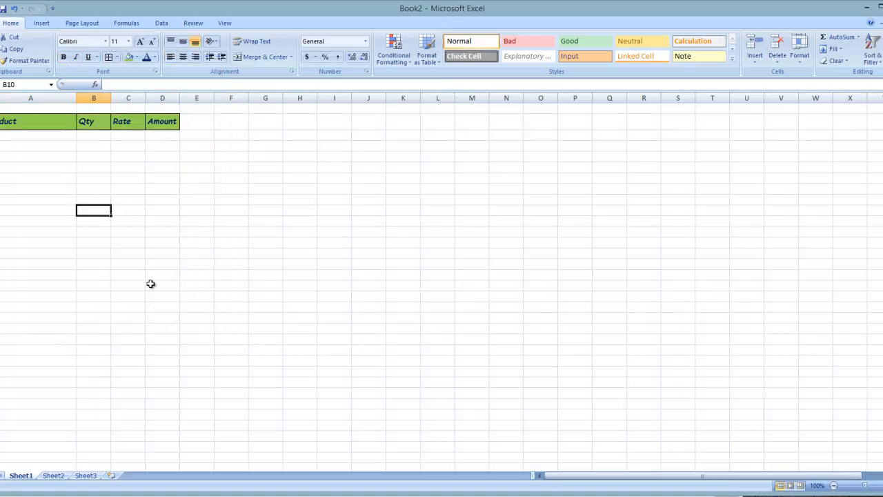
drag(31, 122, 173, 123)
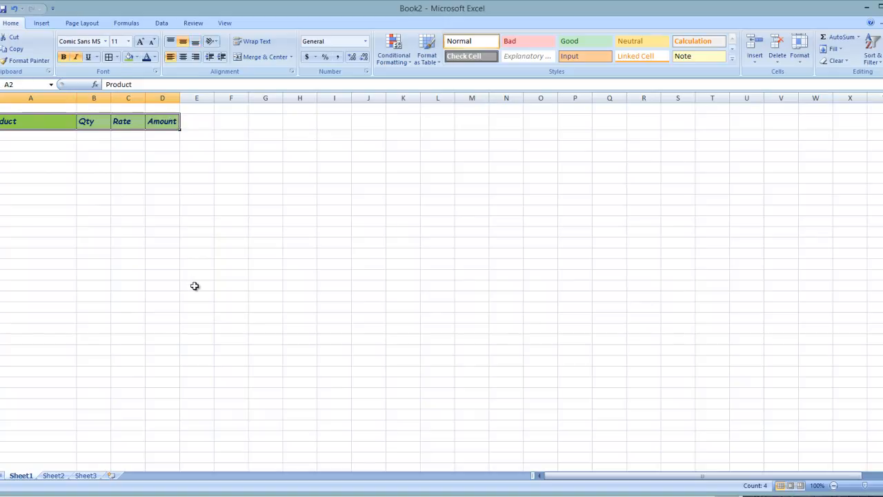
click(195, 286)
- Enter the products Routers, Computers, Pendrive and Extenders in cells A3 to A6 under the Product heading
click(15, 138)
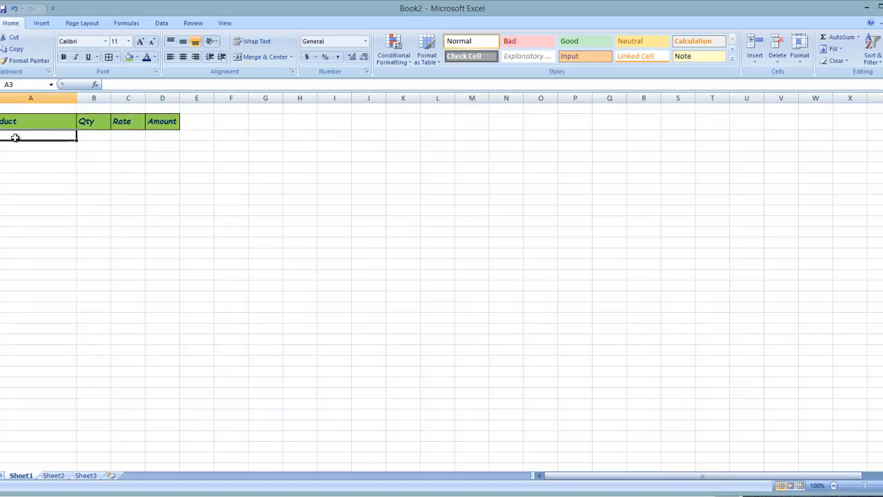
text(P)
key(BackSpace)
key(BackSpace)
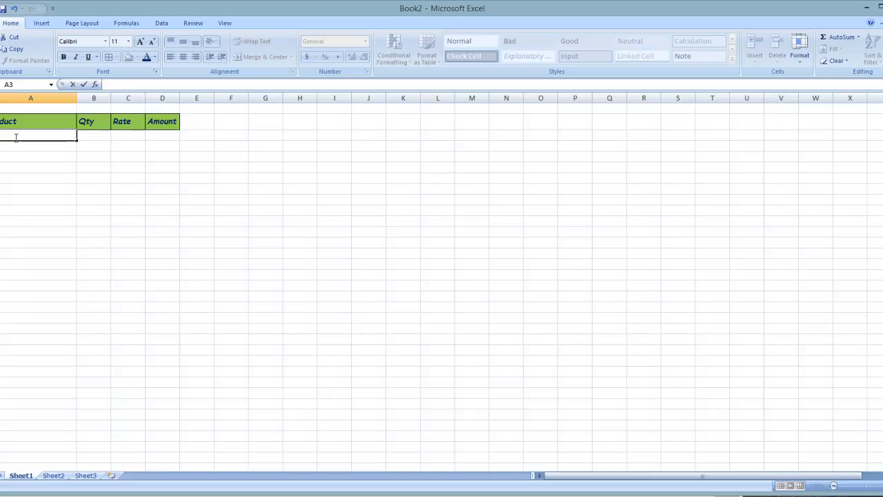
text(Routers)
key(Return)
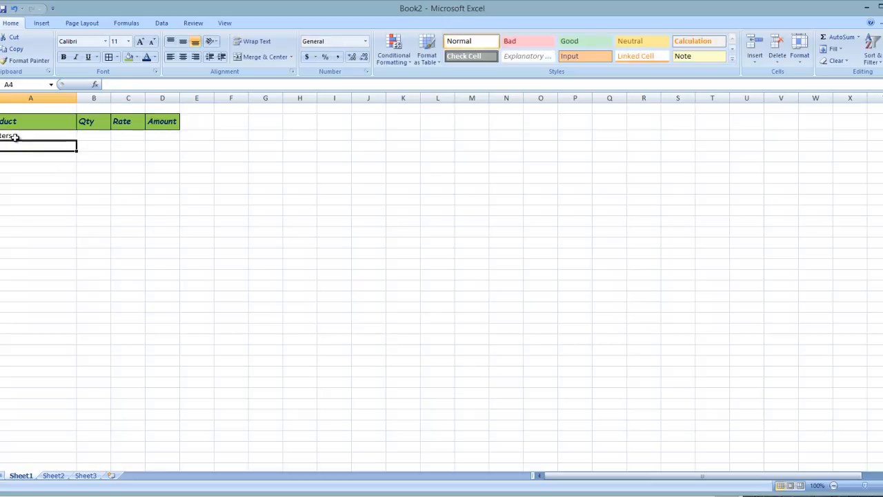
text(Computers)
key(Return)
text(Pendrive)
key(Return)
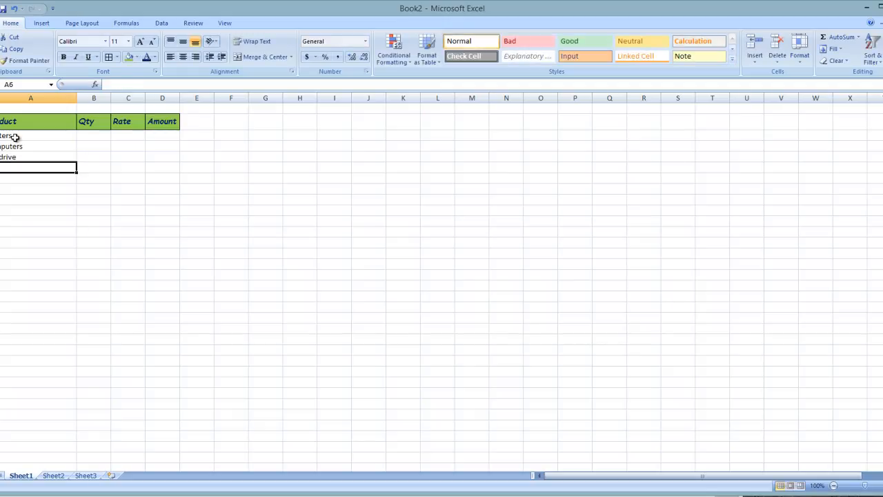
text(T)
key(BackSpace)
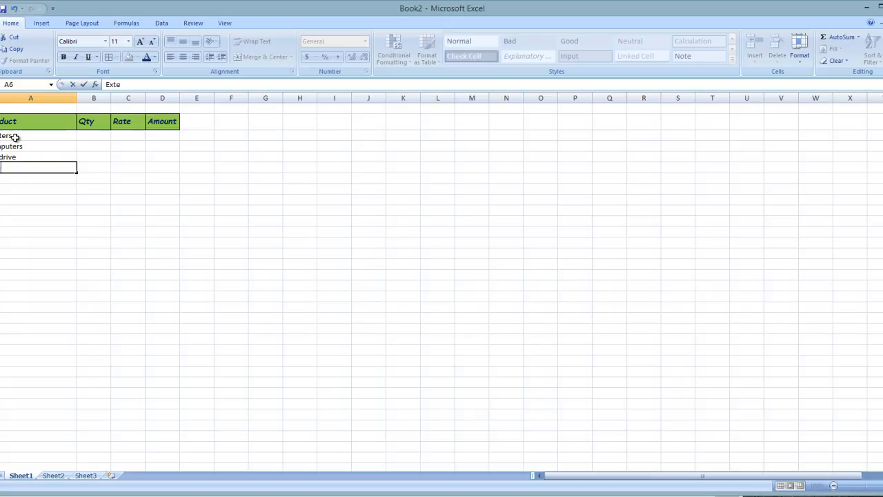
text(xtenders)
key(Return)
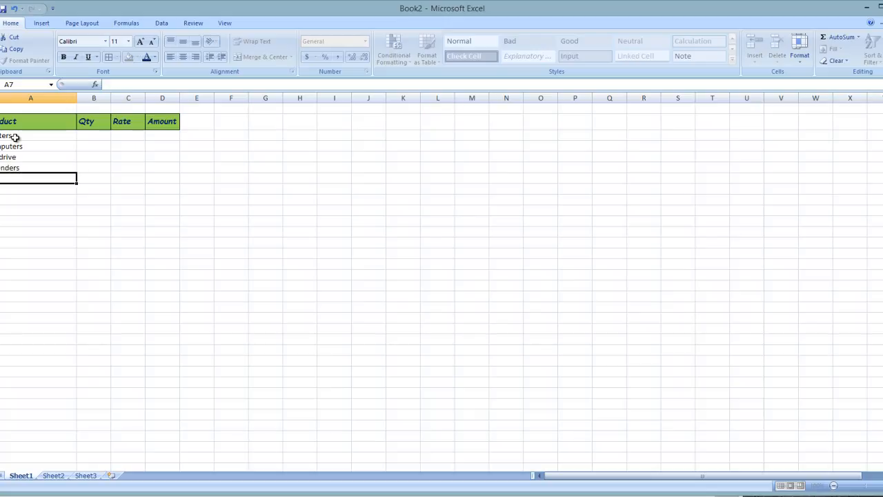
- Enter the quantities 52, 32, 12 and 65 in cells B3 to B6 under the Qty heading
click(84, 135)
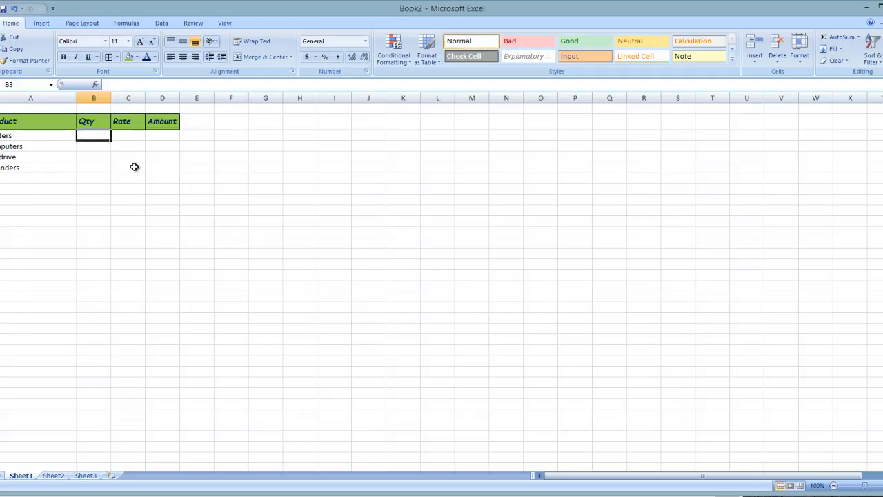
text(52)
key(Return)
text(32)
key(Return)
text(12)
key(Return)
text(65)
key(Return)
click(135, 167)
- Enter the rates 6000, 500, 3250 and 1250 in cells C3 to C6 under the Rate heading
click(132, 132)
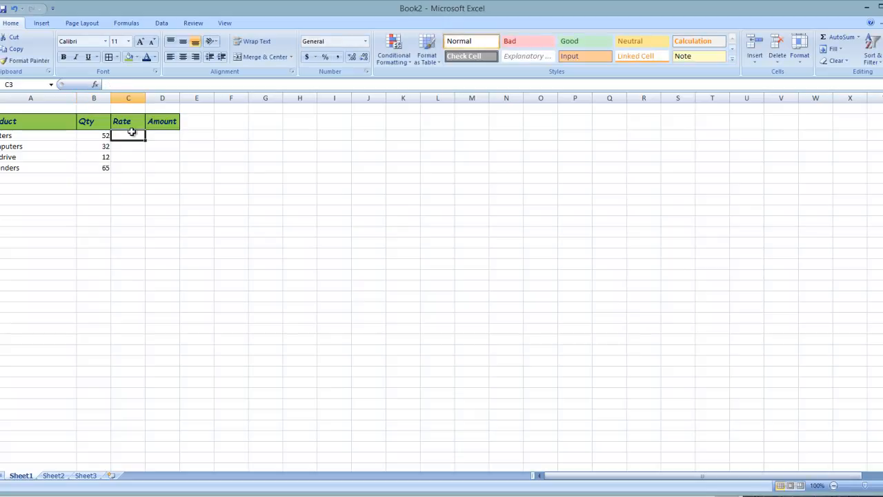
text(6)
key(Return)
click(132, 133)
double_click(131, 132)
text(000)
key(Return)
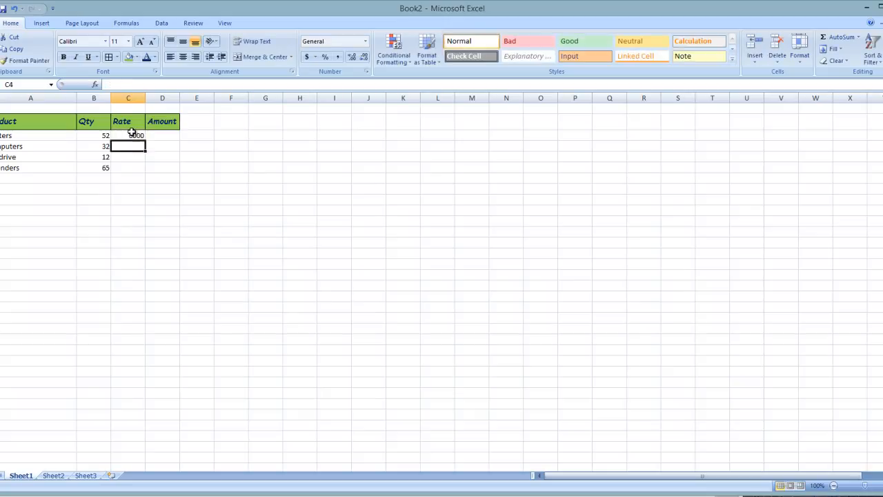
text(500)
key(Return)
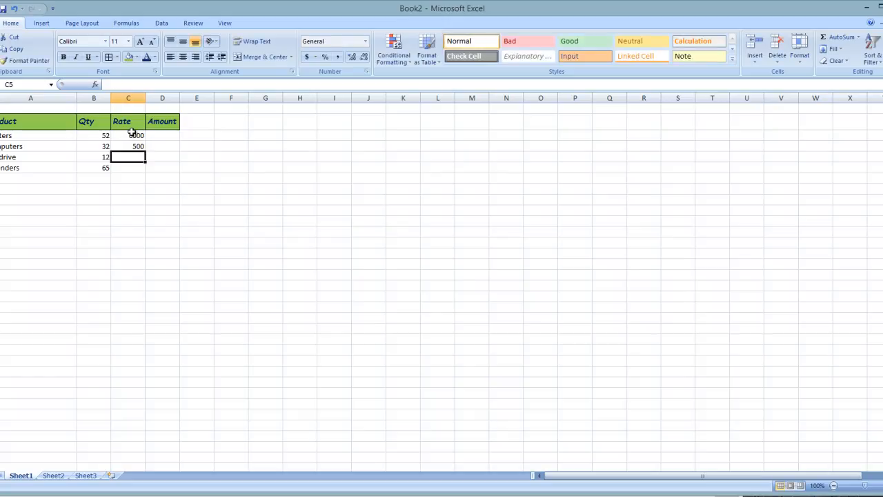
text(3250)
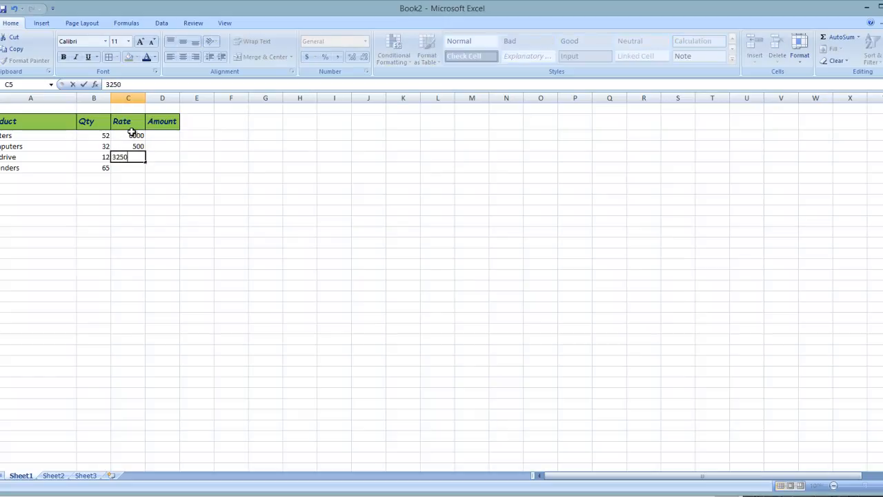
key(Return)
text(1250)
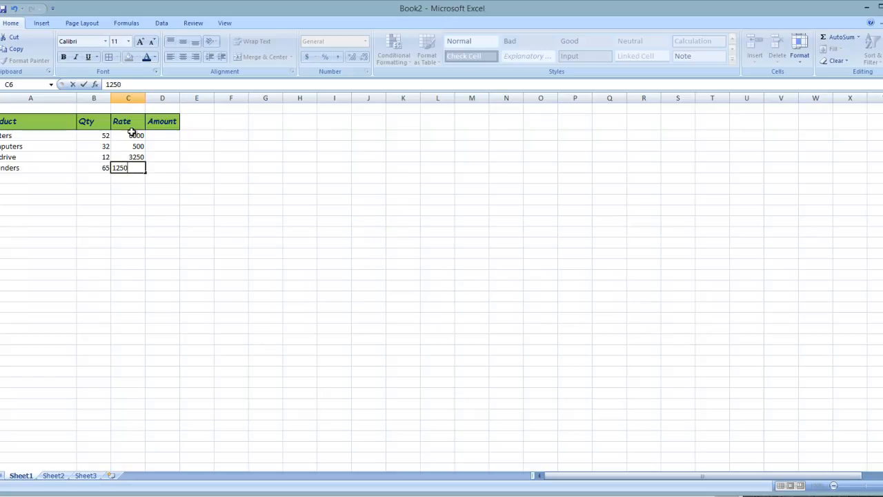
key(Return)
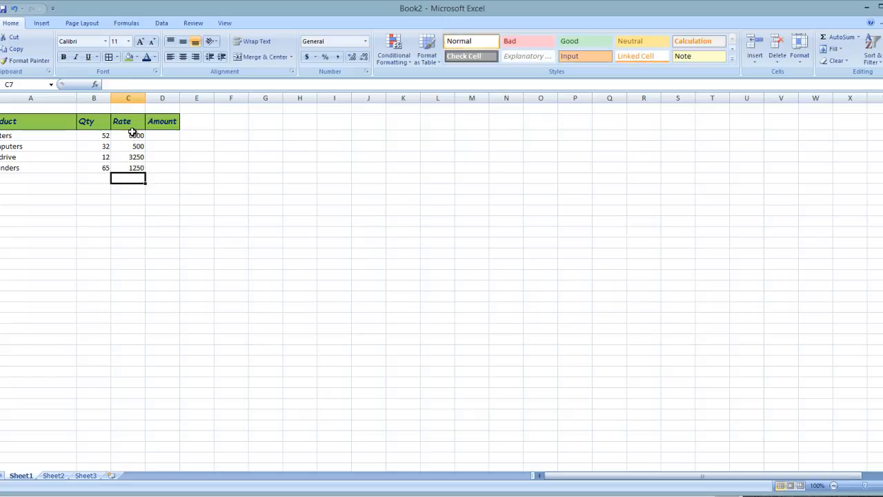
click(200, 155)
- Enter the formula =B3*C3 in cell D3 to calculate the Routers amount
click(158, 135)
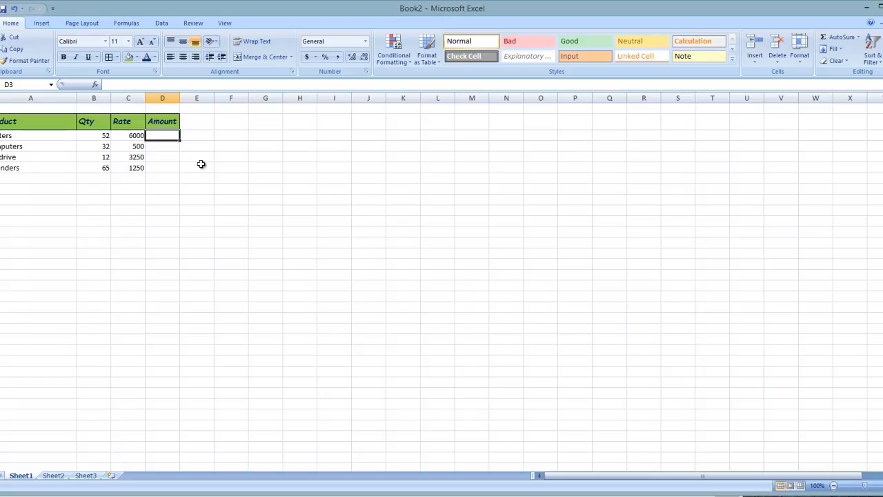
text(=)
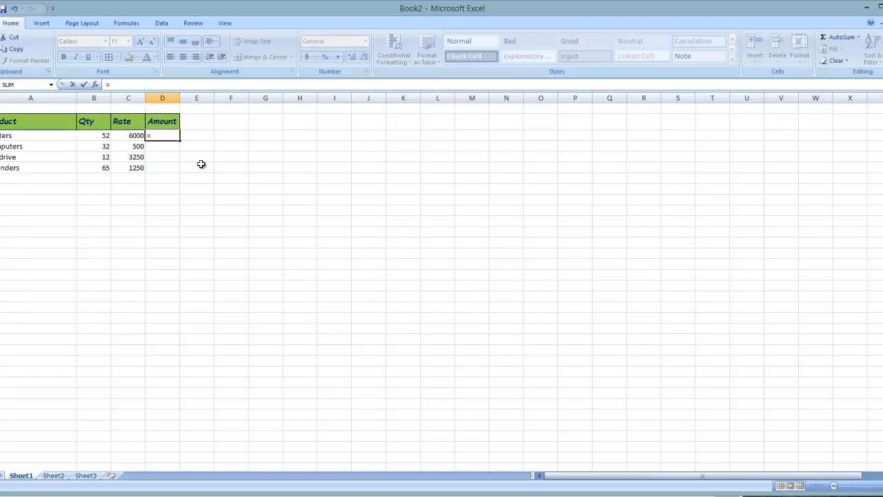
click(88, 138)
click(126, 136)
key(Return)
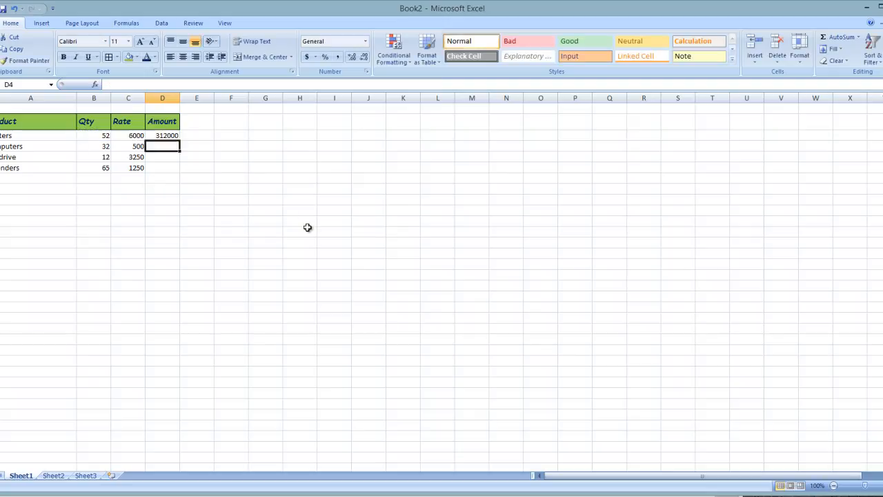
- Fill the D3 amount formula down through D6 for the remaining products
click(161, 136)
drag(180, 141, 180, 174)
click(219, 233)
click(162, 167)
click(168, 126)
click(175, 169)
click(345, 278)
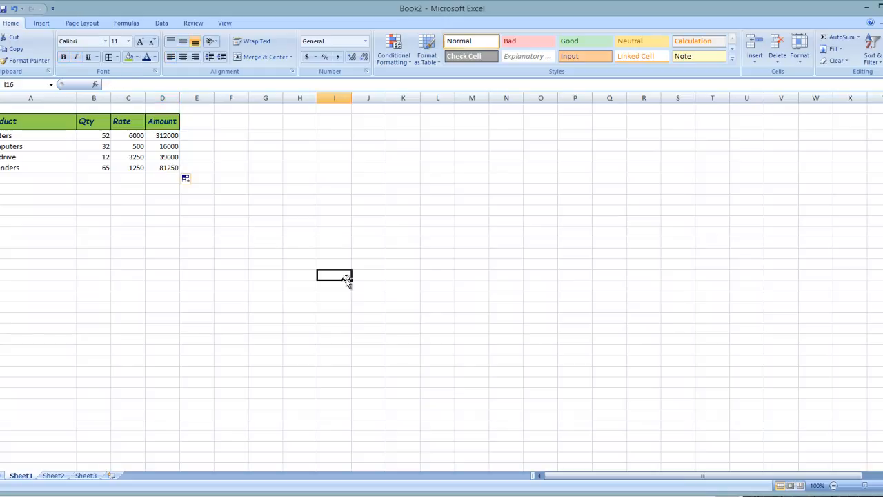
- Select the amounts in D3:D6 to examine their sum in the status bar
click(87, 181)
click(304, 200)
click(51, 180)
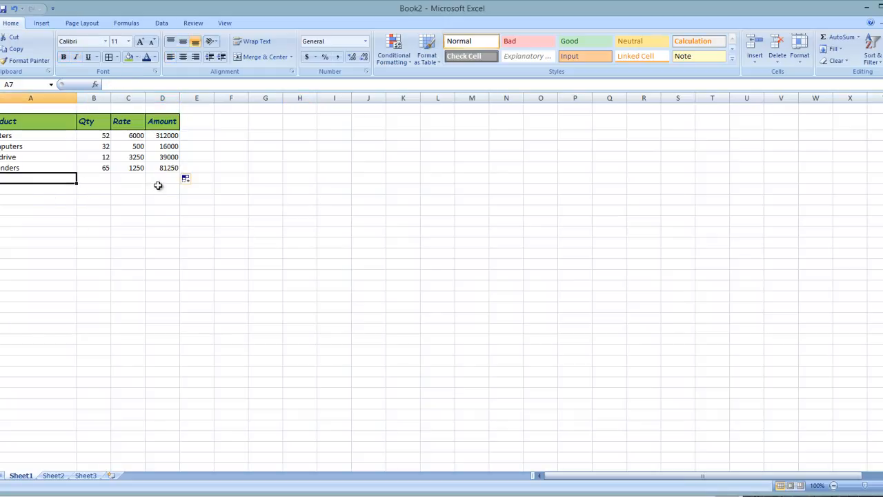
click(157, 183)
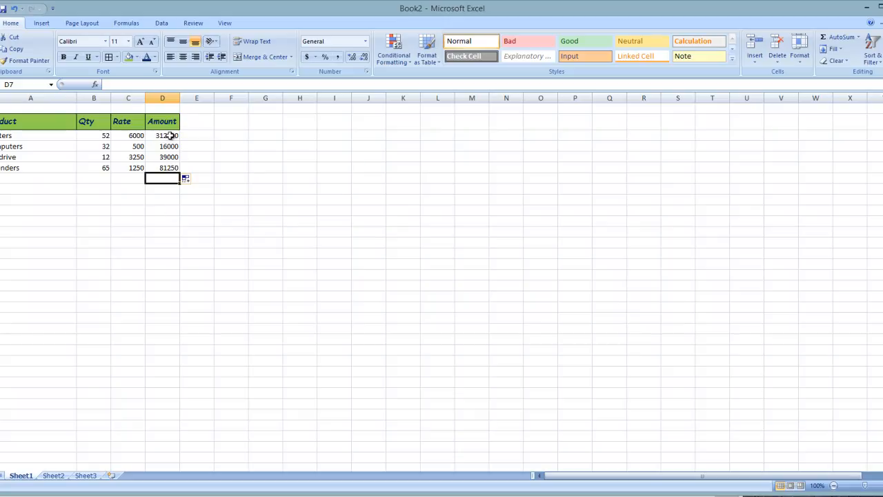
drag(169, 136, 172, 164)
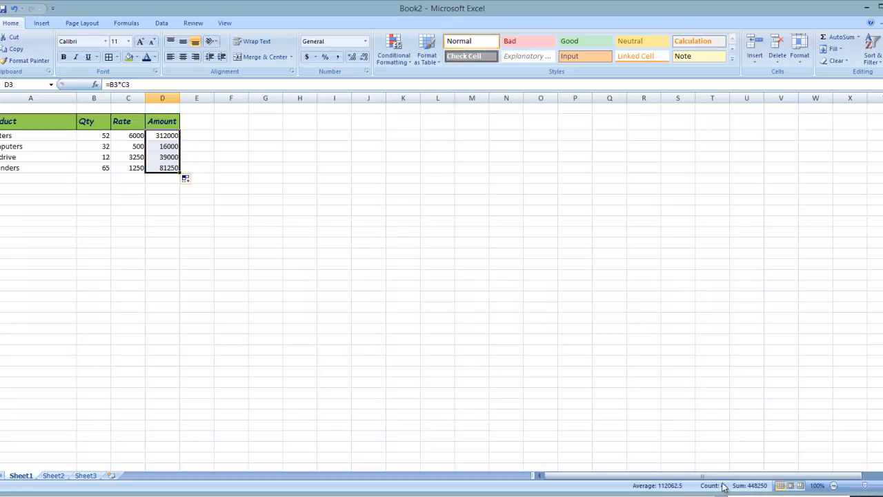
click(273, 320)
drag(161, 138, 161, 169)
click(65, 185)
click(167, 186)
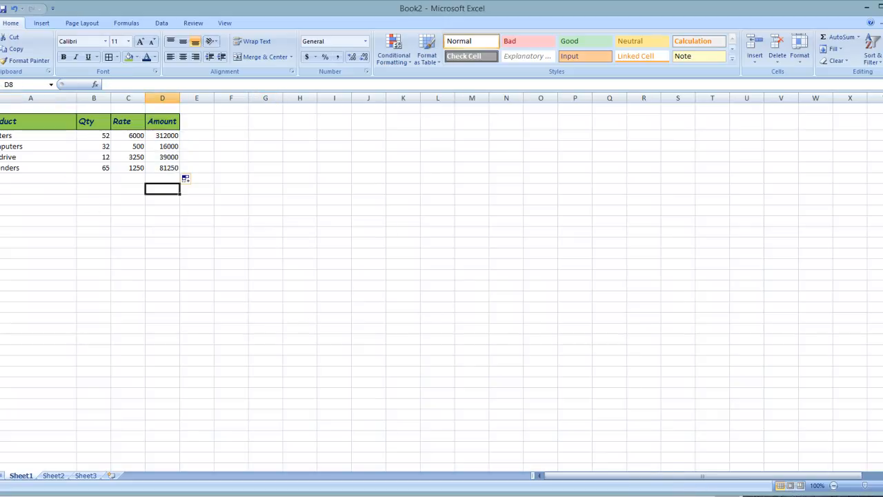
- Merge and center cells A7:C7 below the product list and enter Total in the merged cell
click(149, 230)
click(46, 180)
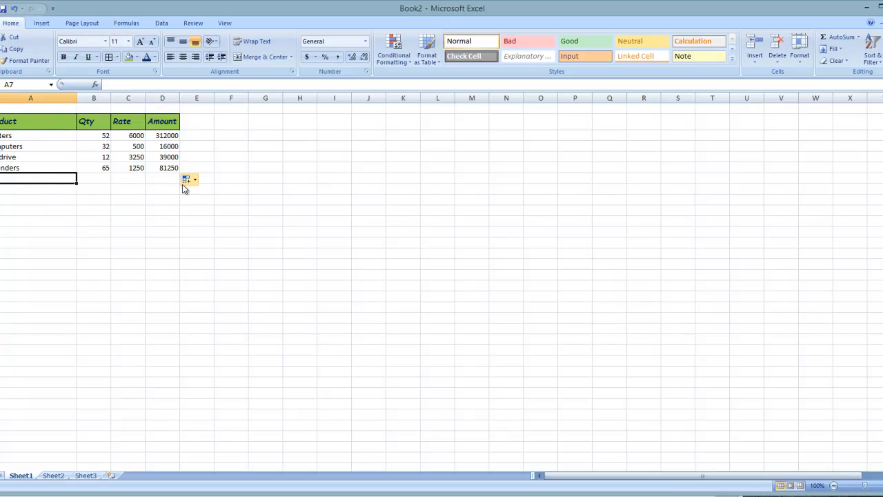
click(159, 181)
click(20, 178)
drag(38, 178, 130, 181)
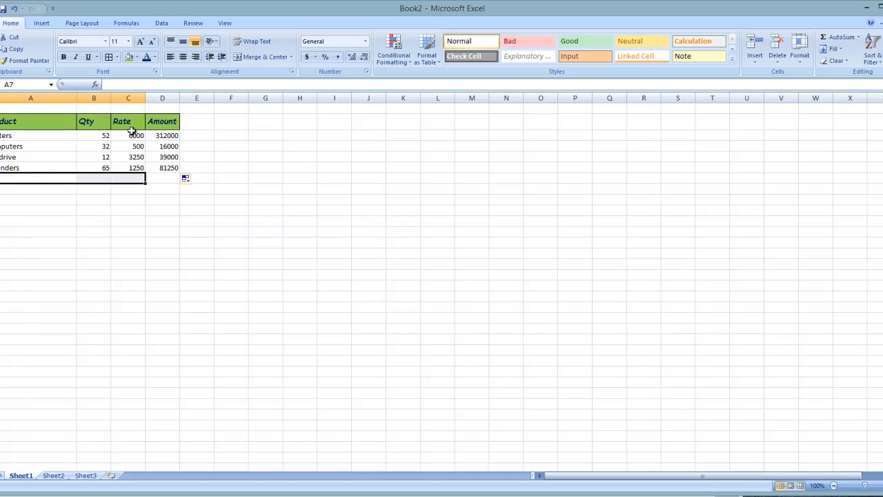
click(128, 232)
drag(62, 179, 117, 178)
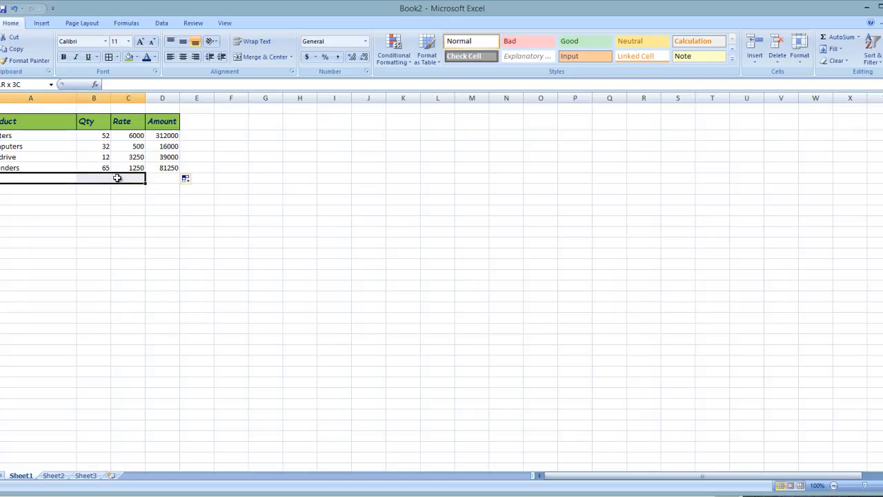
click(267, 58)
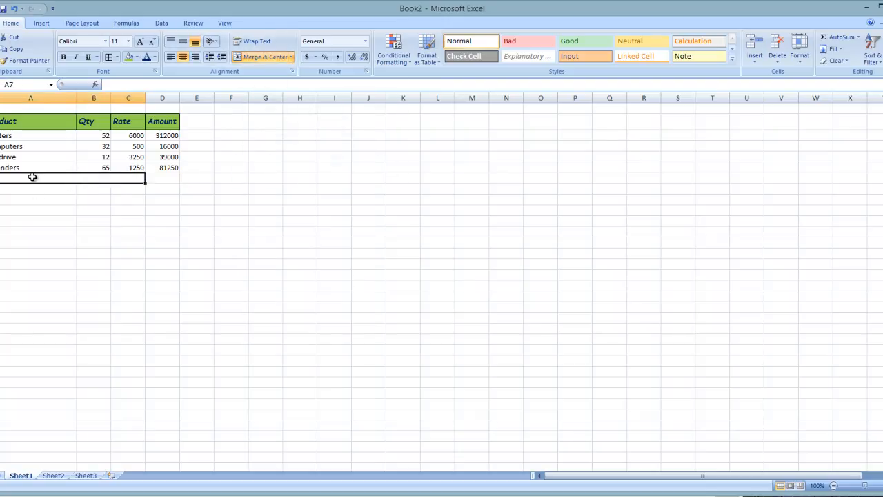
text(Total)
key(Tab)
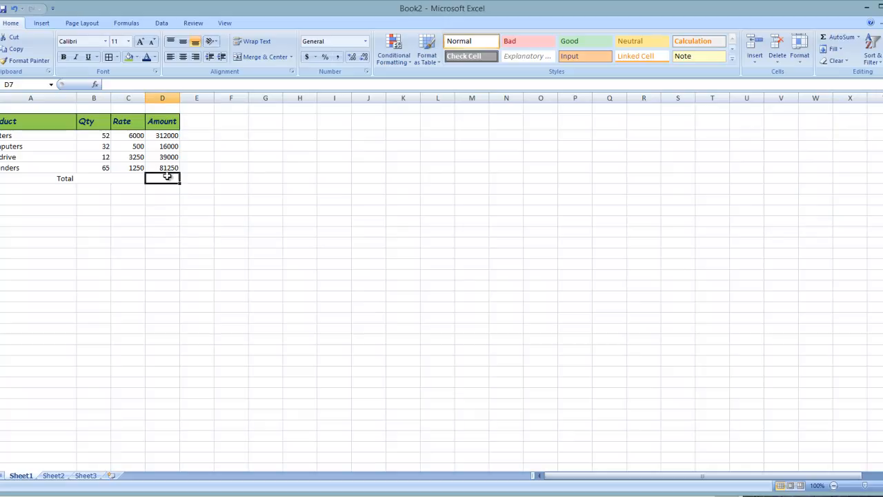
- Enter the formula =sum(D3:D6) in cell D7 to total the Amount column
text(=)
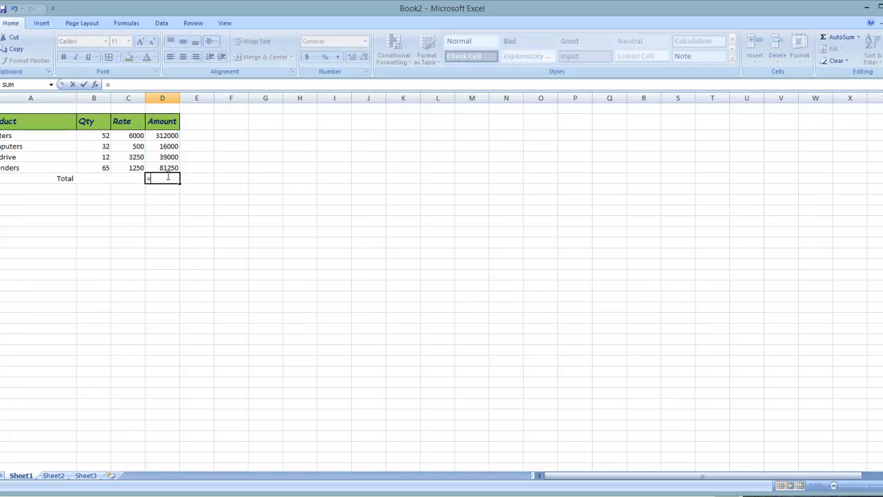
text(sum()
key(Up)
key(shift+Up)
key(shift+Up)
key(shift+Up)
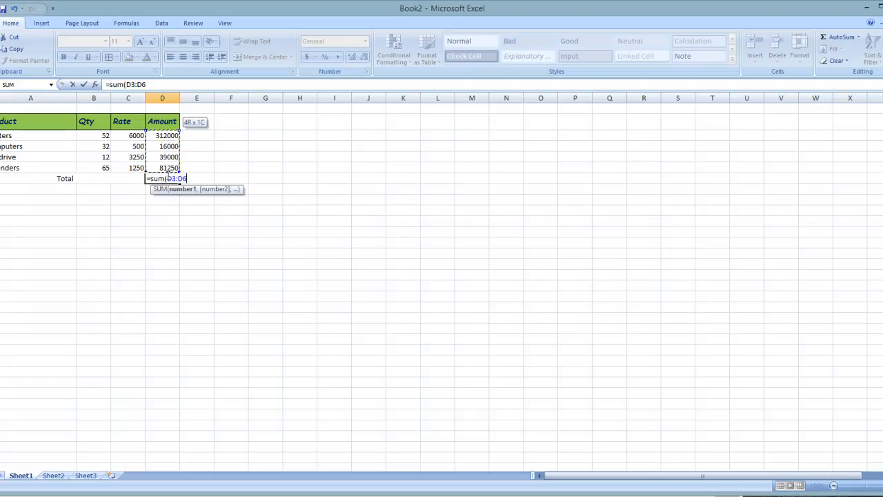
text())
key(Return)
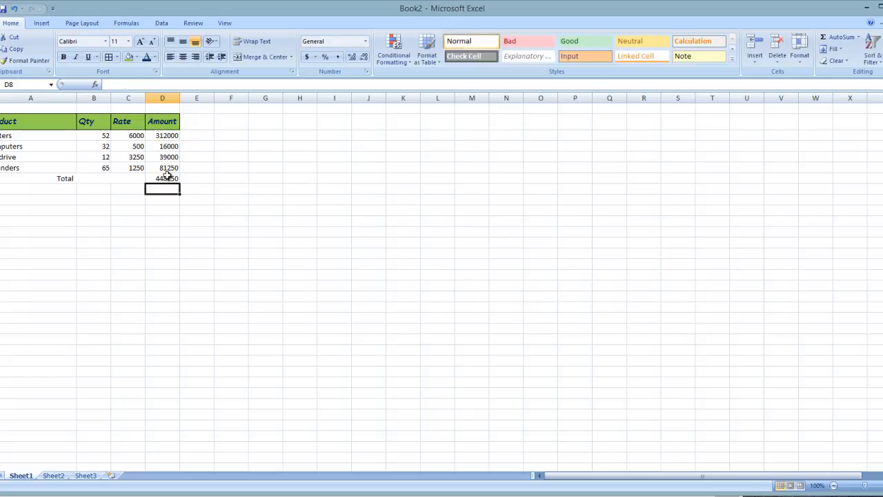
- Clear the typed formula from D7 and total D3:D6 there with AutoSum instead
click(167, 175)
key(Delete)
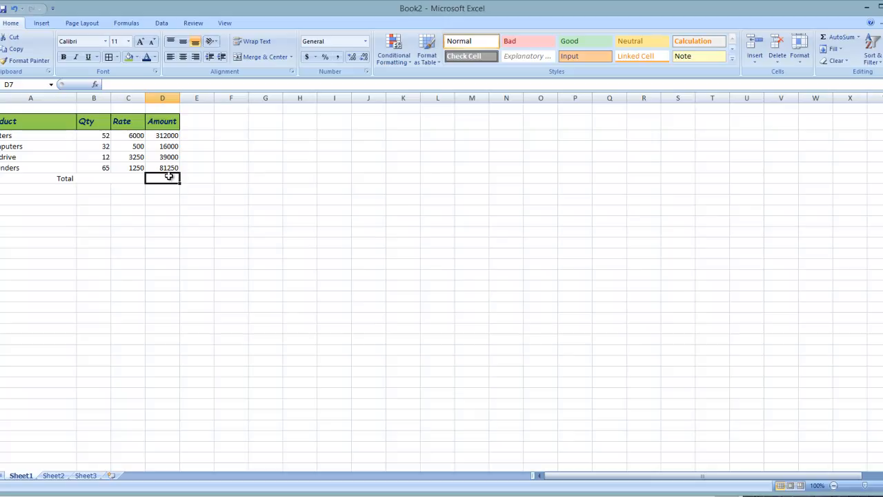
key(alt+equal)
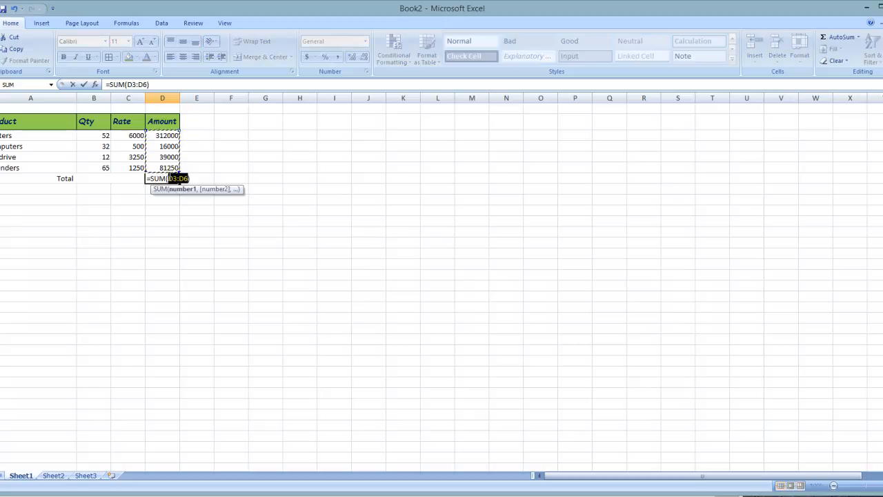
key(Return)
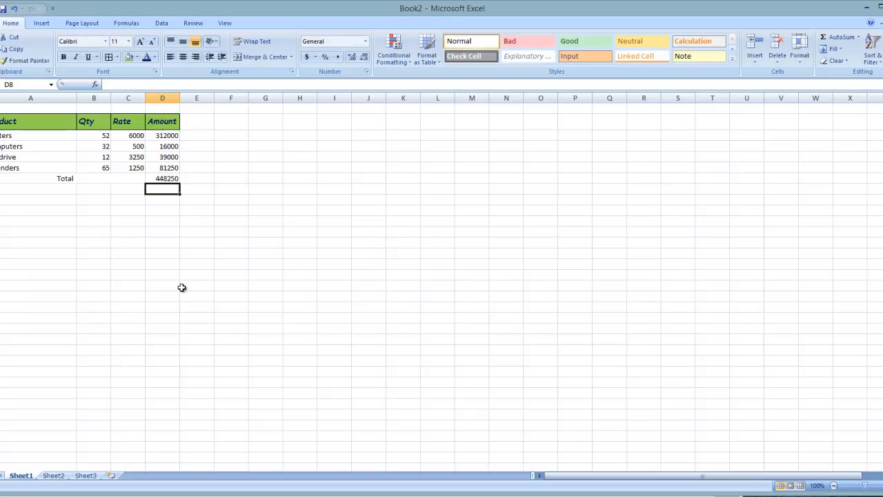
- Apply All Borders to the merged Total cell A7:C7 and to the total amount in D7
click(174, 178)
drag(42, 181, 131, 179)
click(262, 57)
click(131, 296)
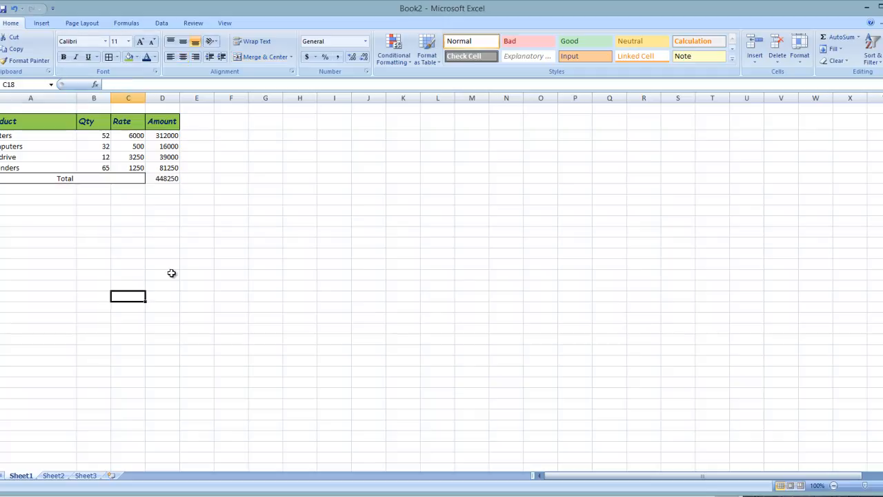
click(167, 177)
click(109, 57)
click(235, 296)
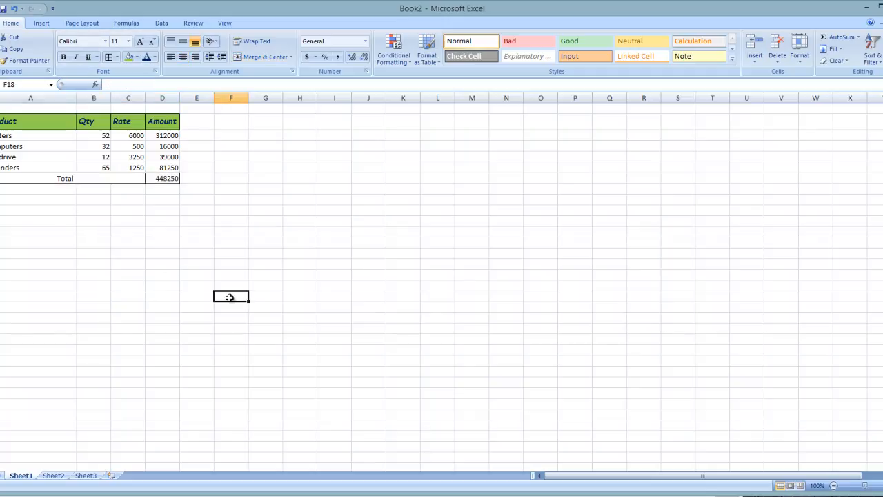
- Apply a Thick Box Border around the Total row A7:D7
click(91, 178)
click(181, 178)
click(68, 178)
drag(69, 181, 158, 177)
key(Escape)
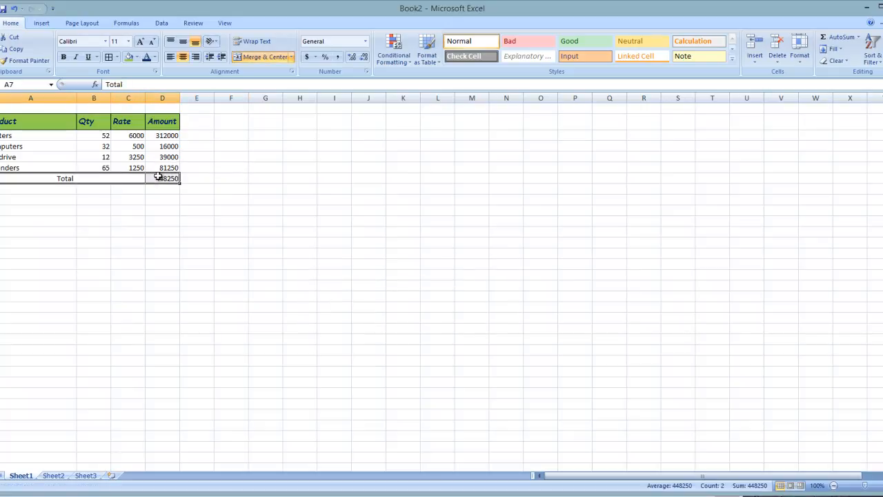
click(117, 57)
click(120, 167)
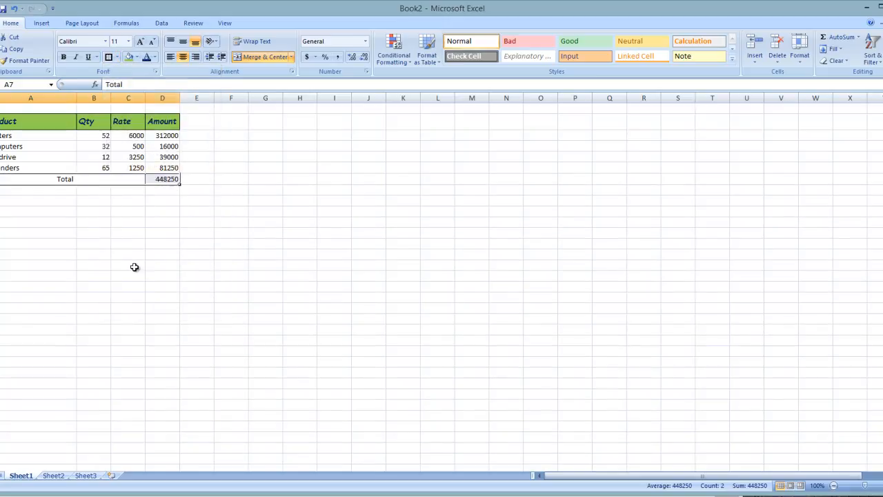
click(133, 259)
click(107, 214)
click(64, 181)
- Apply All Borders to the product data rows, first A3:D5 and then A6:D6
drag(23, 135, 174, 159)
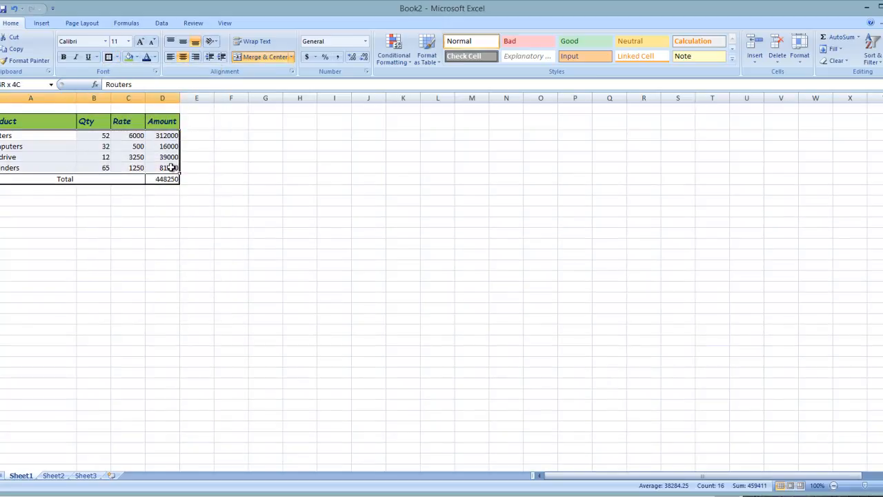
click(116, 57)
click(125, 141)
click(121, 251)
click(239, 274)
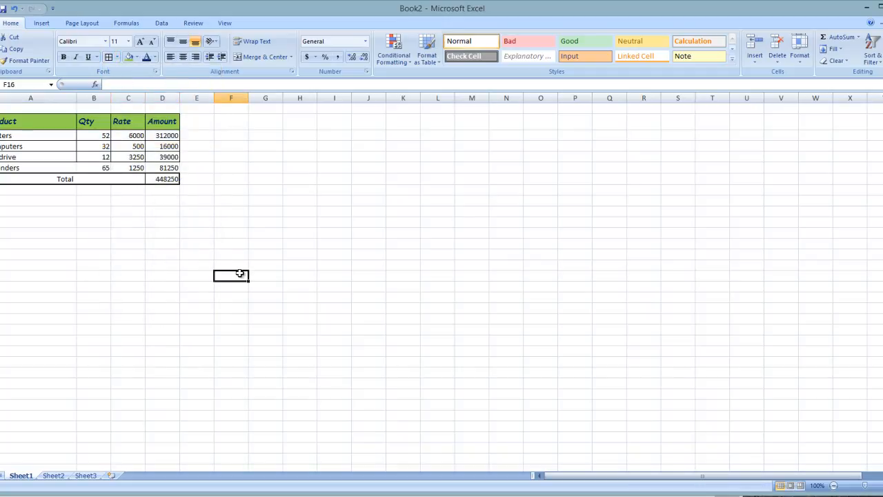
drag(66, 168, 176, 170)
click(108, 57)
click(236, 315)
- Reapply the Thick Box Border to the Total row A7:D7 over the data rows' borders
click(48, 178)
drag(49, 178, 155, 177)
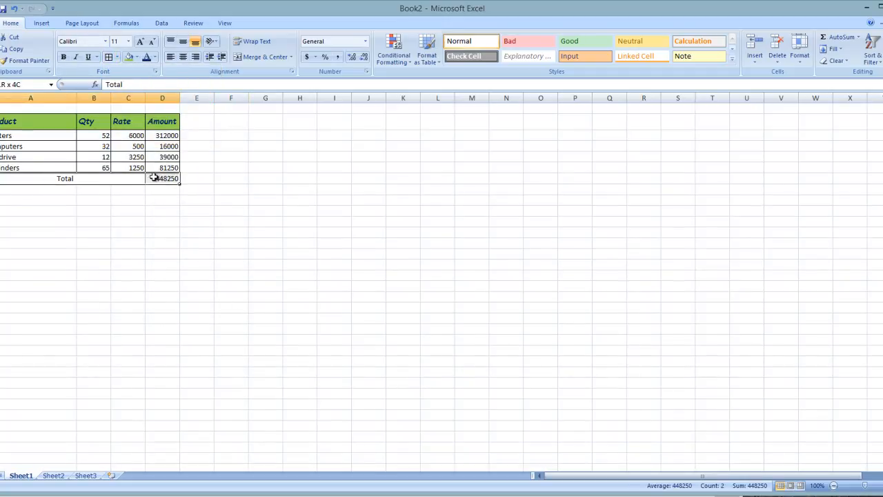
click(117, 57)
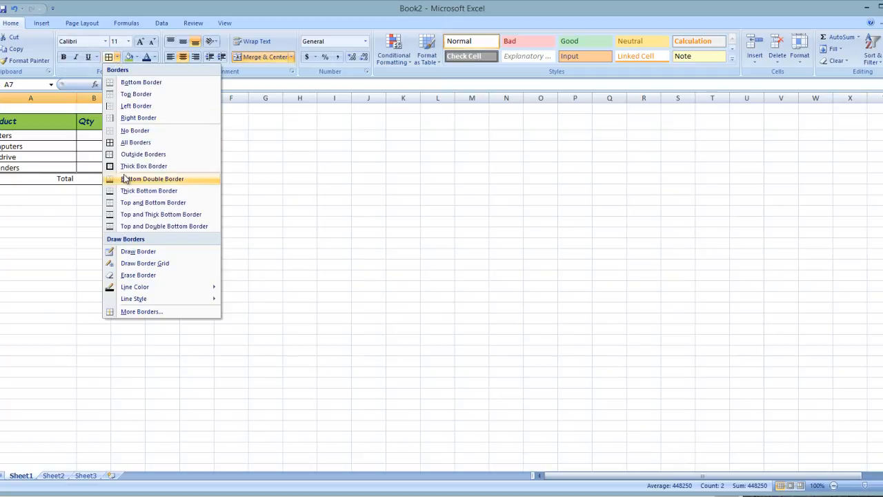
click(131, 166)
click(211, 288)
click(79, 181)
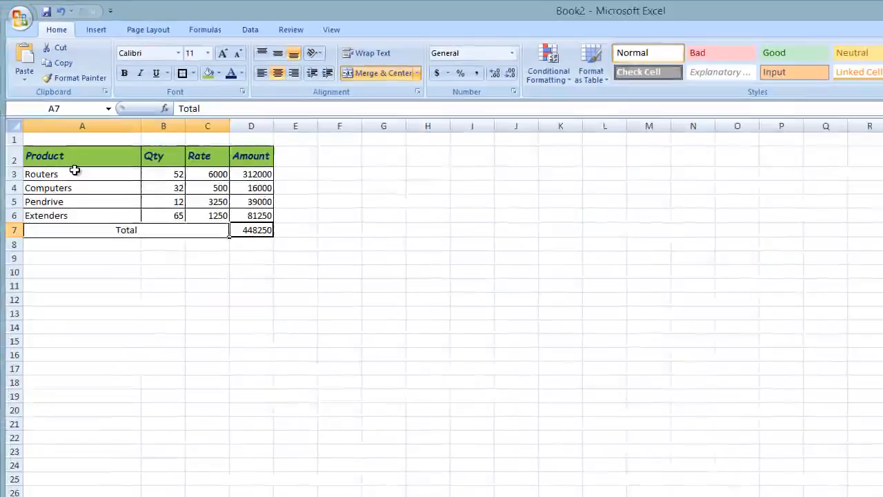
- Set the font of the Routers cell A3 to Comic Sans MS
click(78, 174)
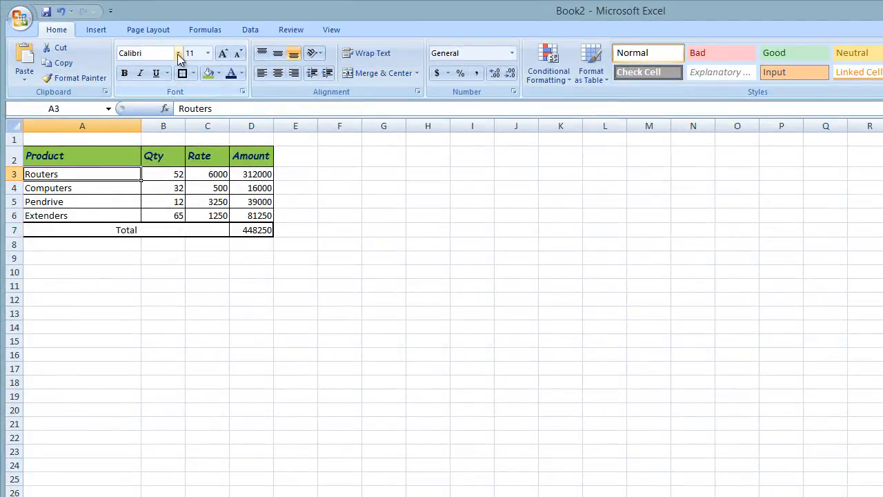
click(89, 161)
click(74, 174)
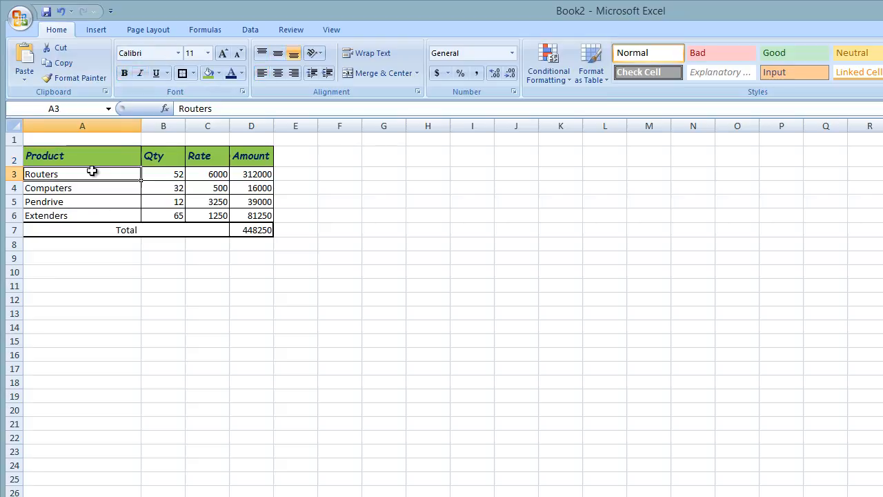
click(149, 53)
text(Comic Sans MS)
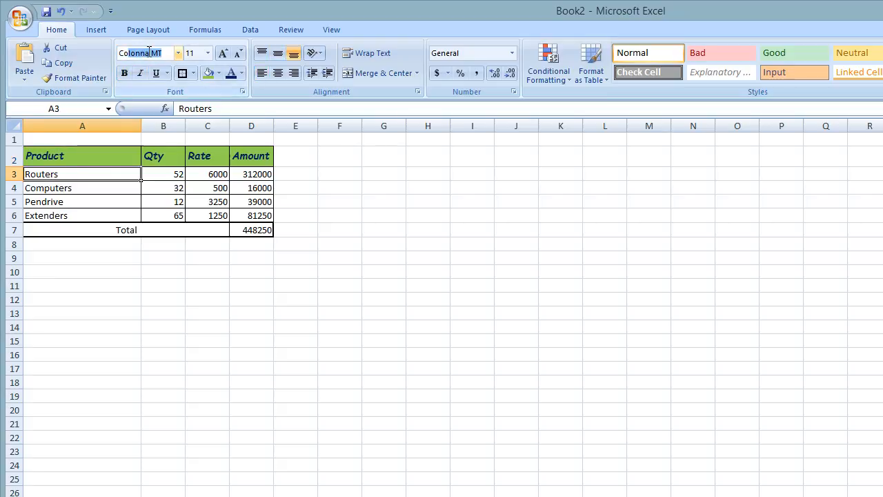
key(Return)
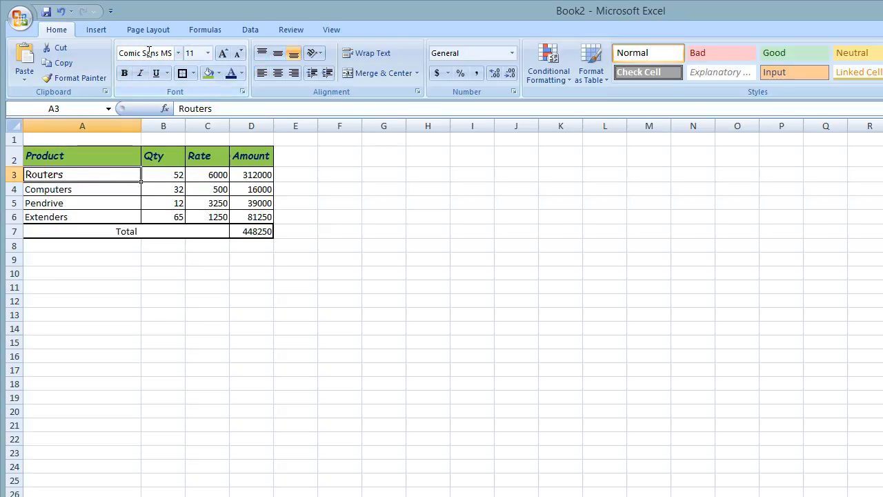
click(81, 200)
click(82, 175)
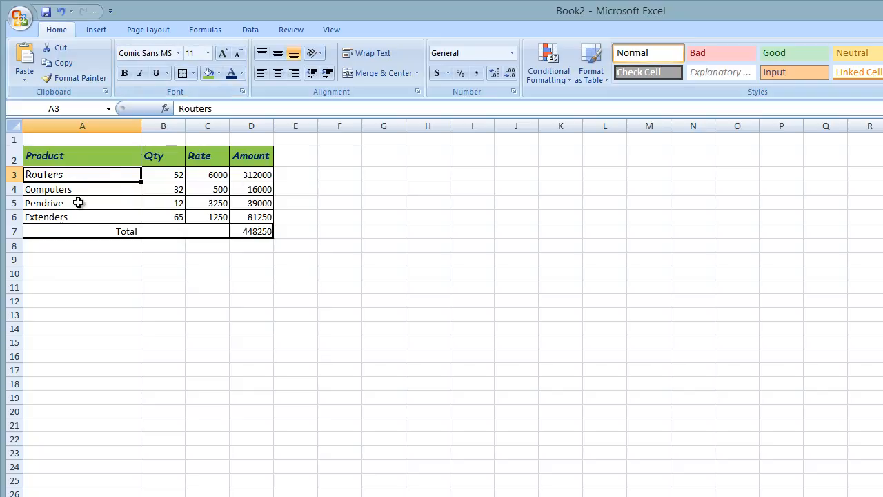
click(81, 200)
click(61, 190)
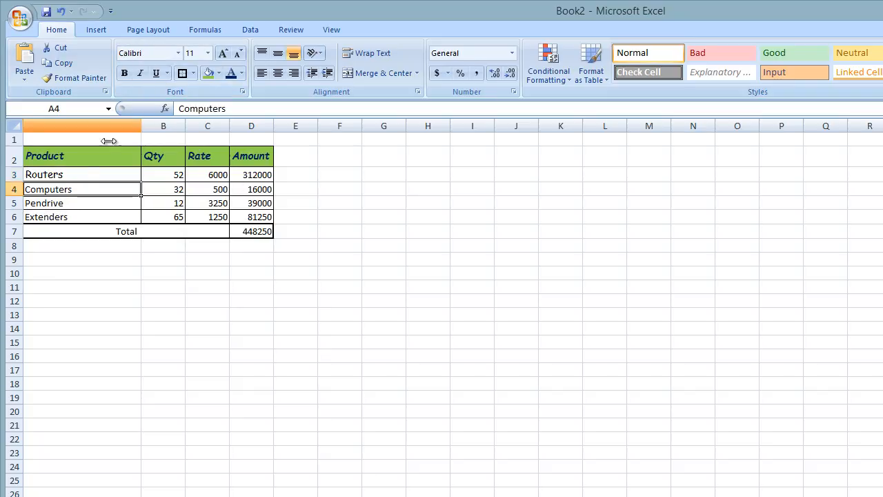
click(74, 75)
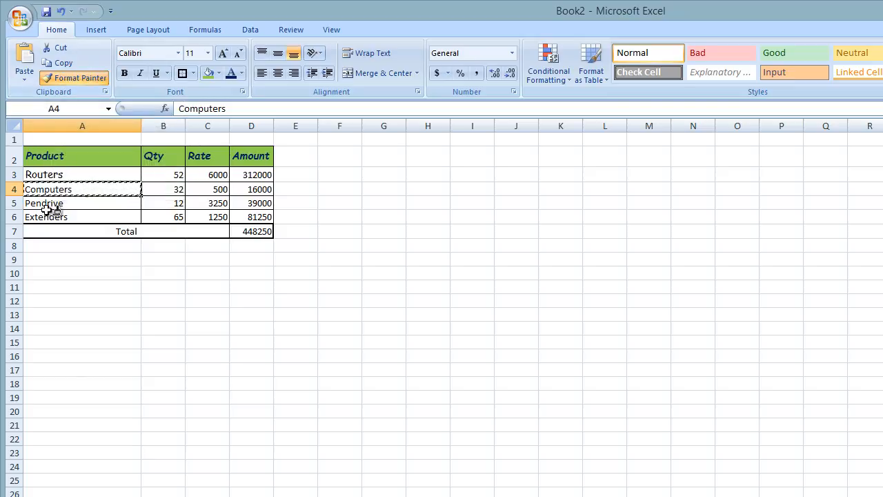
- Copy the formatting of the Routers cell A3 to the Computers cell A4 with Format Painter
click(68, 174)
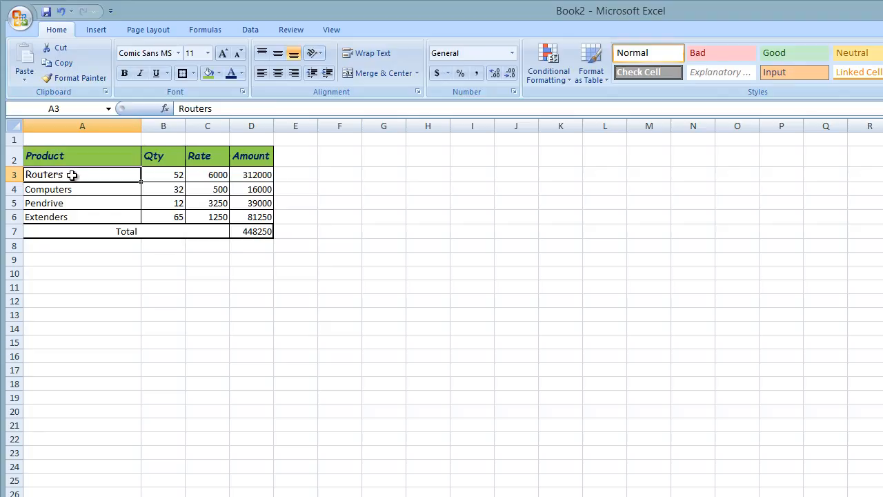
click(91, 77)
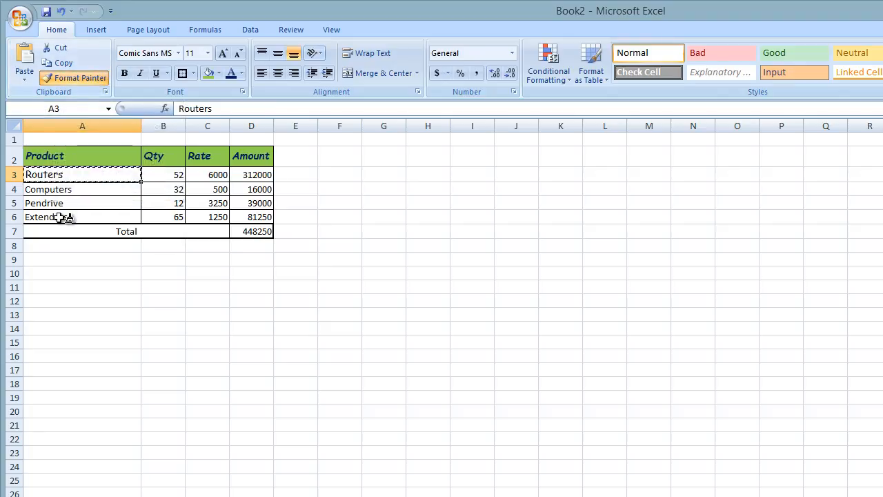
click(65, 190)
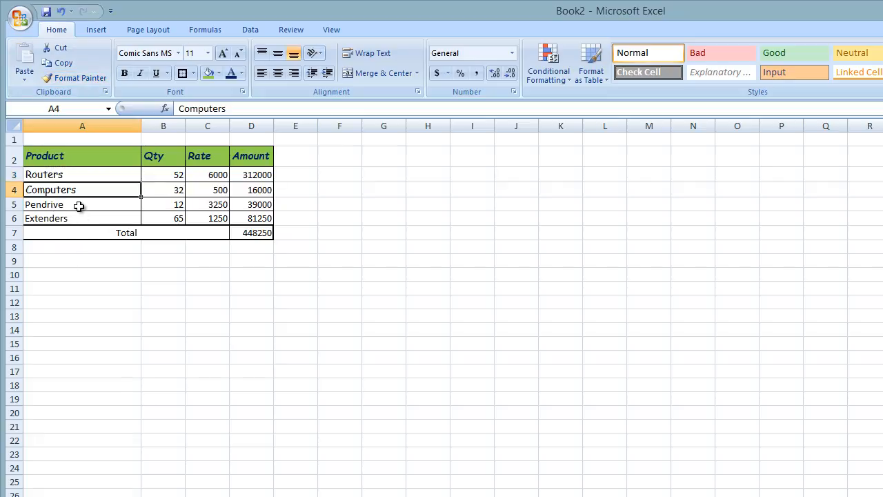
click(79, 207)
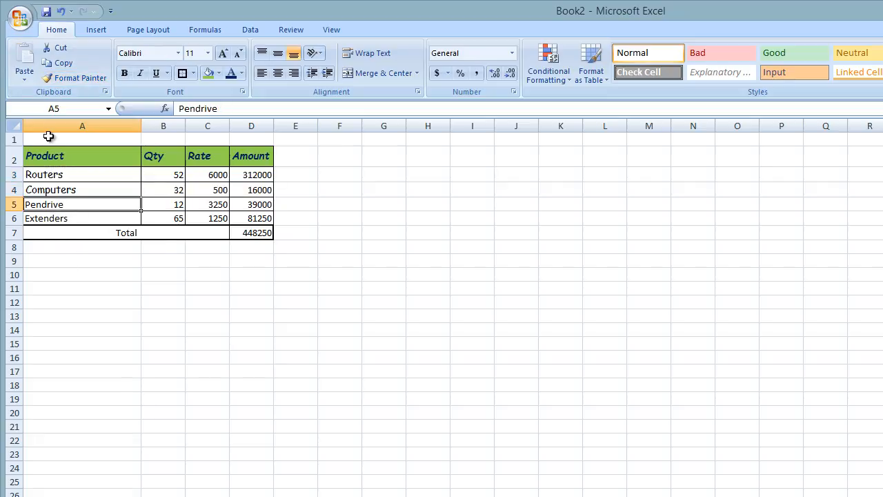
click(53, 174)
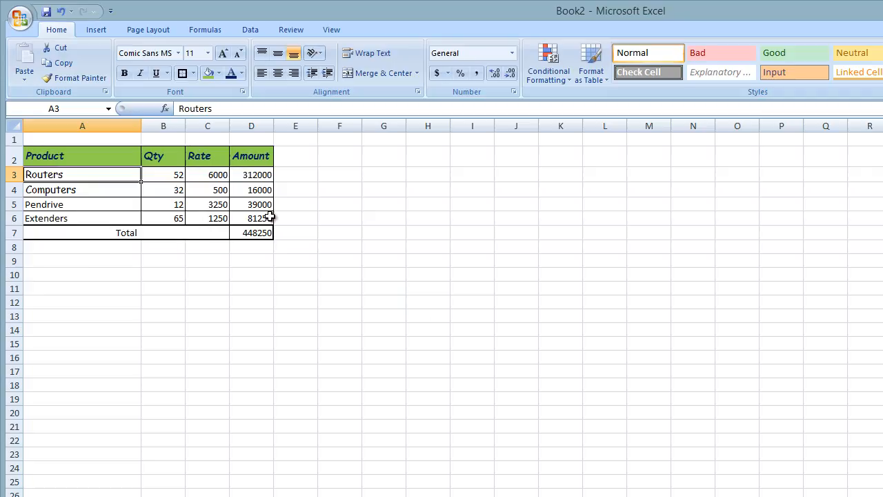
click(59, 191)
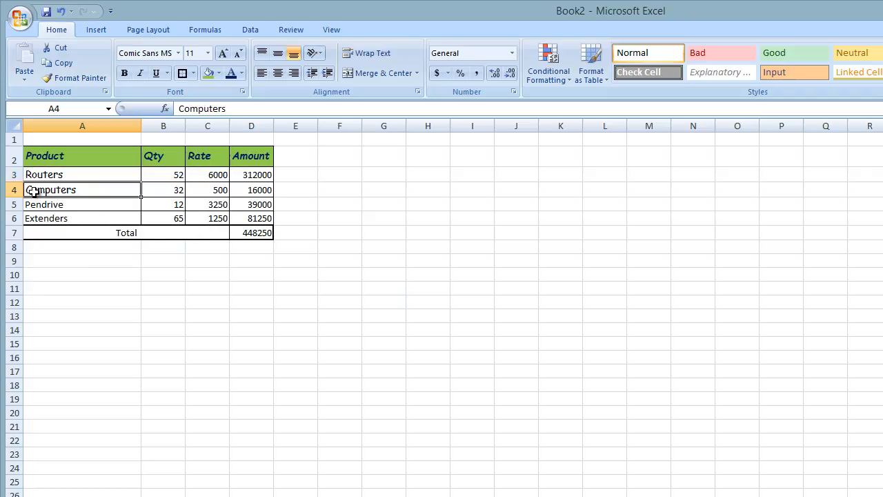
click(217, 190)
click(253, 219)
click(55, 188)
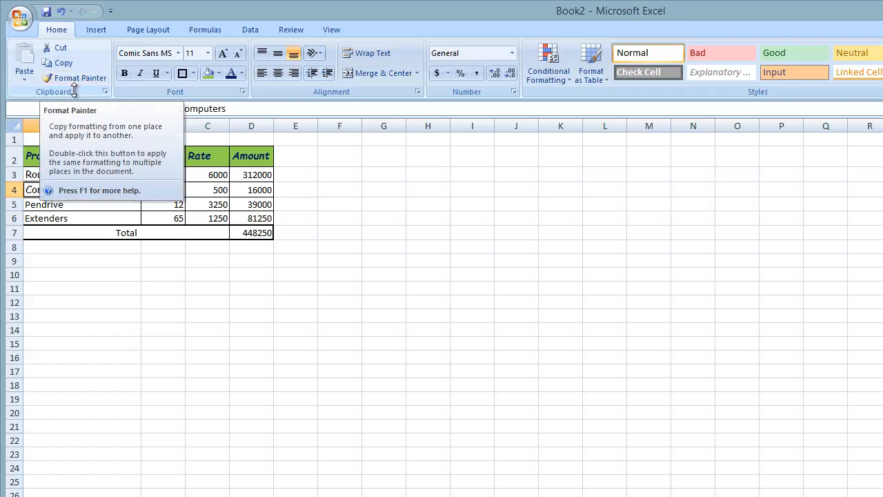
click(207, 189)
click(61, 191)
click(245, 220)
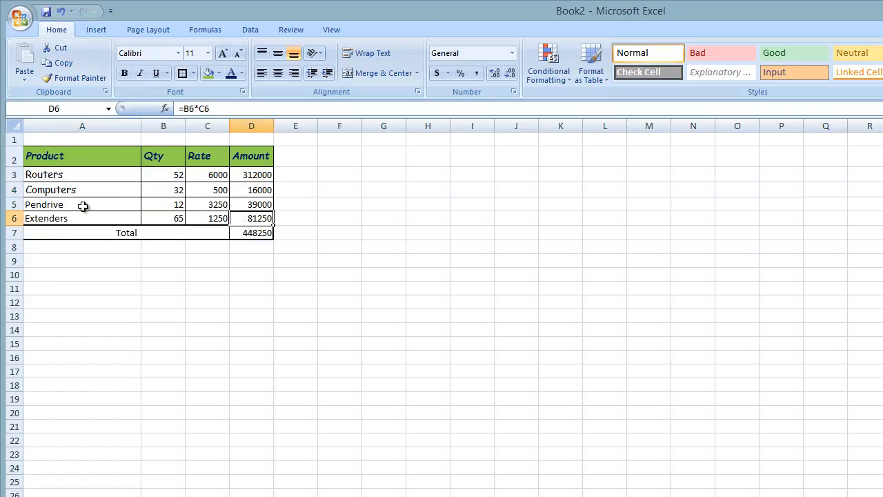
click(14, 189)
- Copy the Computers cell A4 formatting with a locked Format Painter to C4 and every Pendrive and Extenders cell in A5:D6
click(40, 191)
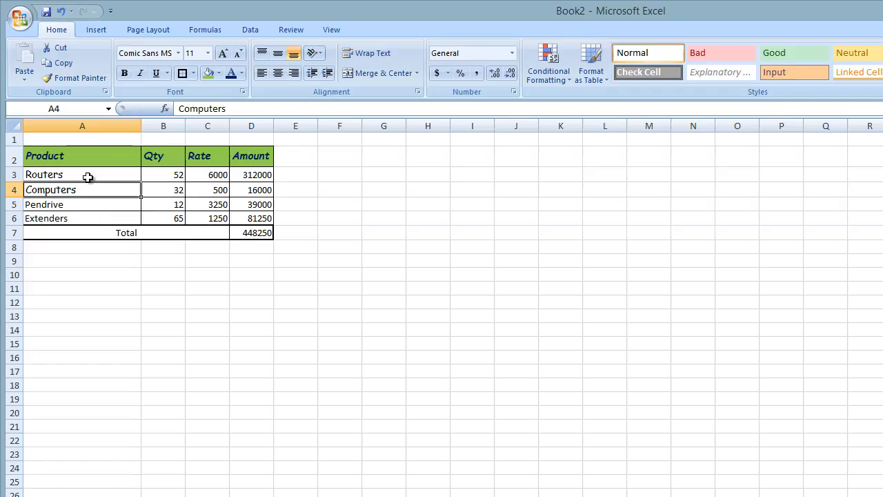
click(71, 82)
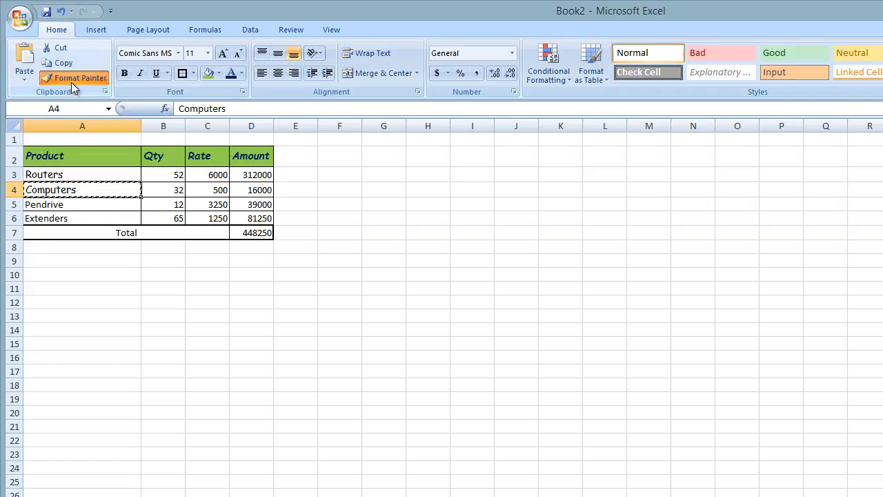
click(210, 191)
click(250, 205)
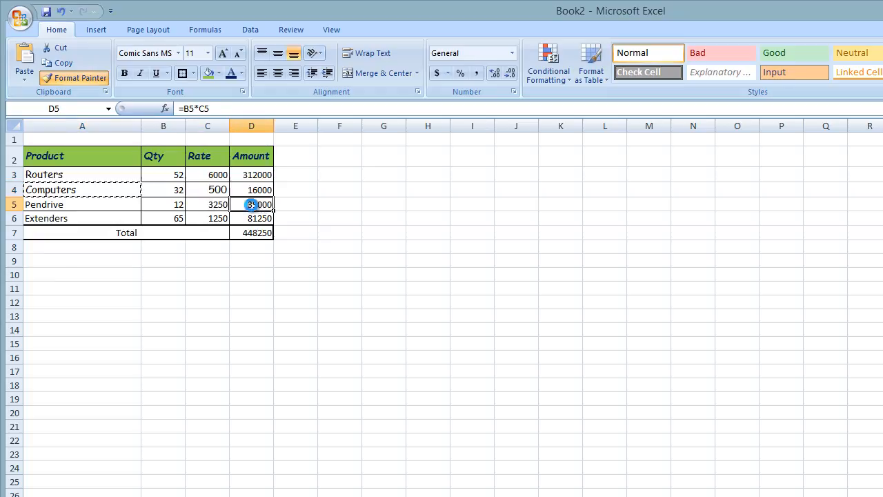
click(251, 219)
click(216, 219)
click(213, 205)
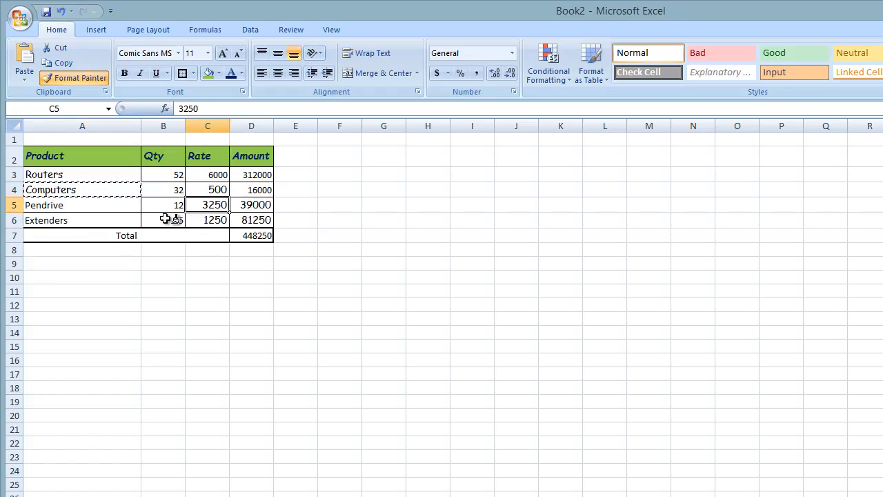
click(169, 219)
click(156, 207)
click(115, 219)
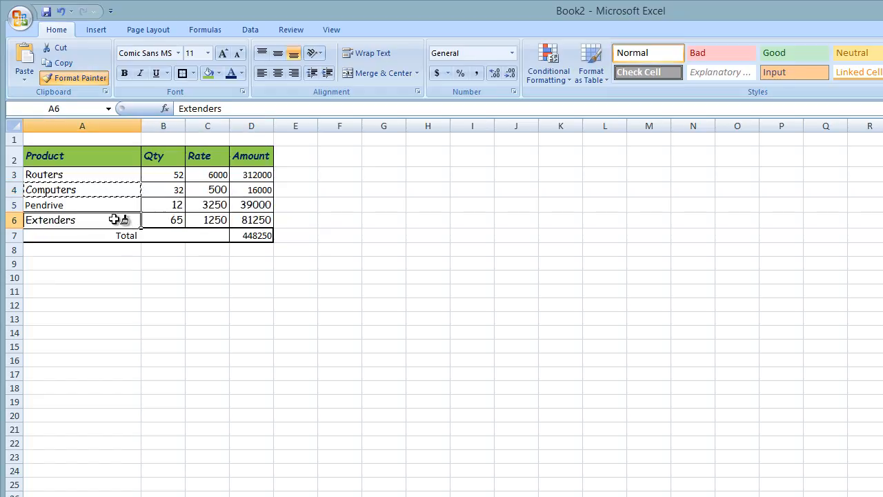
click(79, 204)
key(Escape)
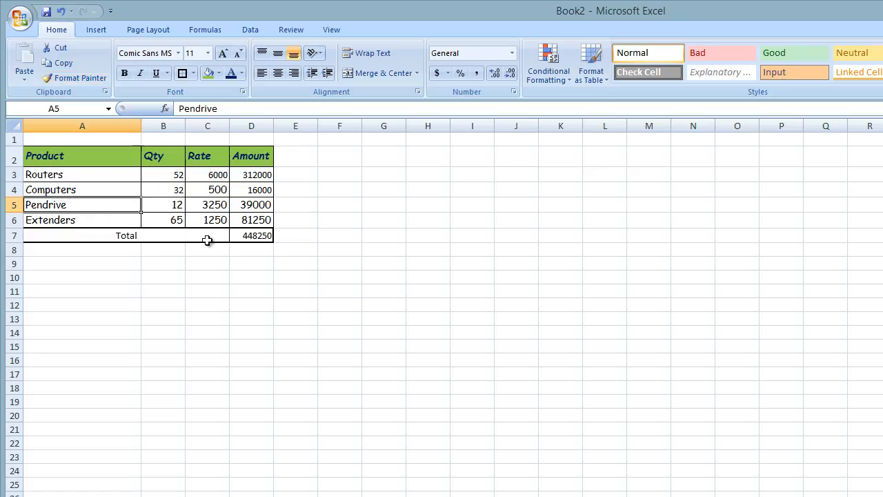
- Copy the Computers cell A4 formatting with Format Painter across the whole range A3:D7
click(60, 194)
double_click(73, 77)
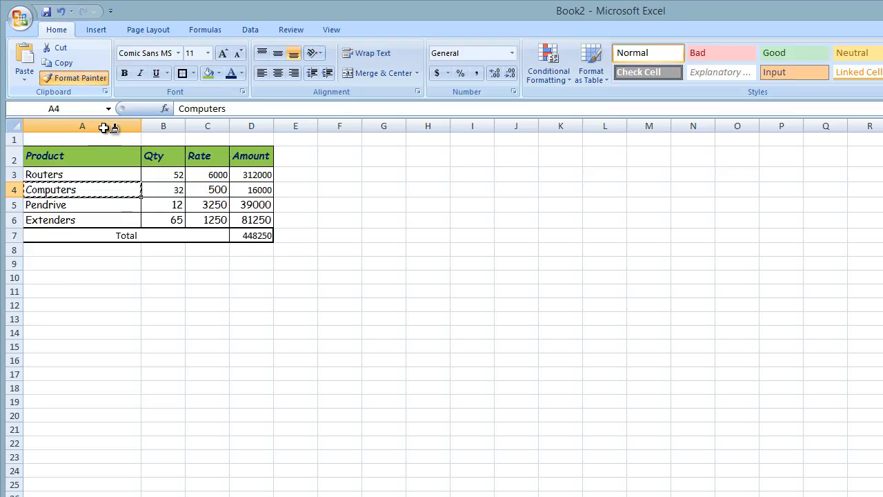
click(88, 174)
mouse_move(88, 174)
mouse_down()
mouse_move(252, 219)
mouse_move(253, 211)
mouse_move(252, 238)
mouse_up()
click(255, 349)
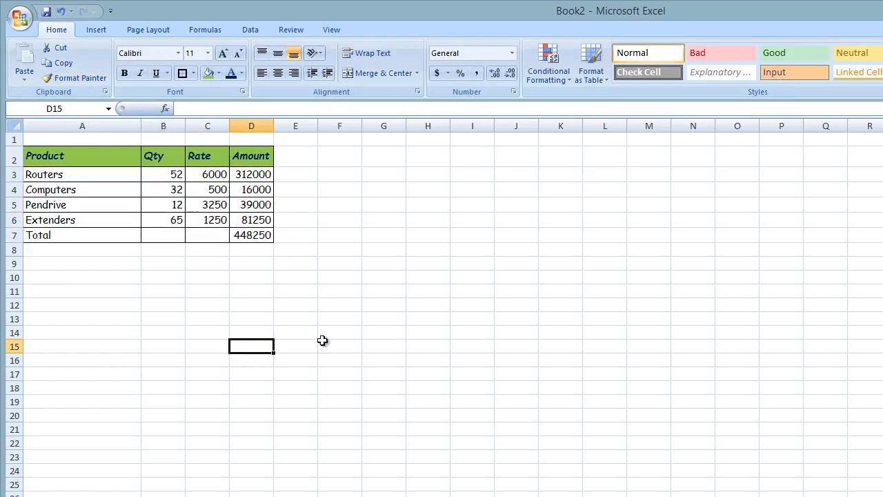
click(359, 331)
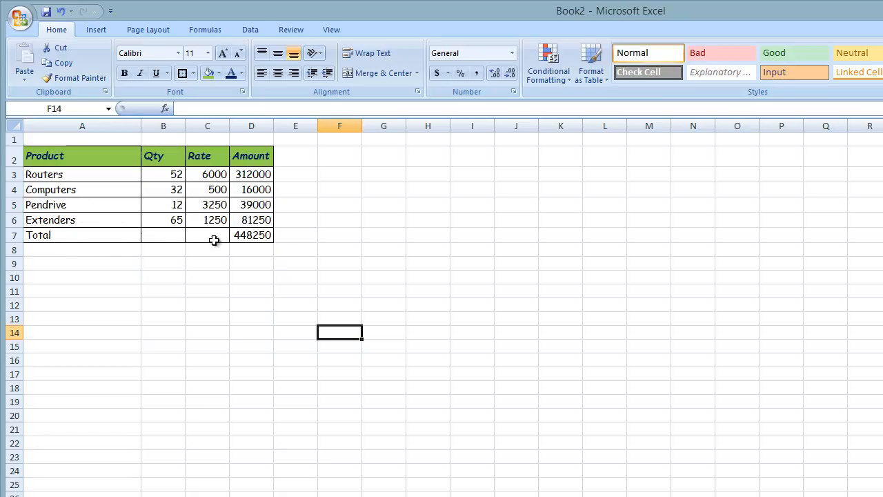
- Merge and center the Total label across A7:C7
drag(93, 236, 200, 235)
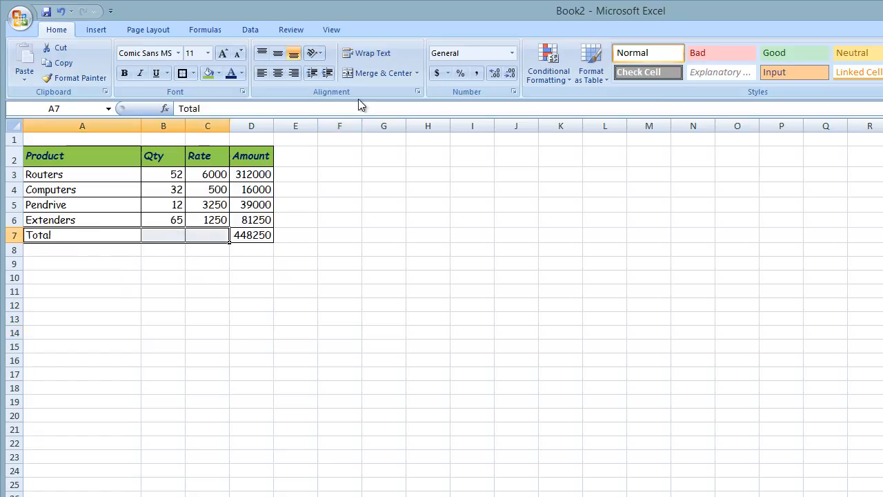
click(369, 75)
click(220, 363)
click(172, 303)
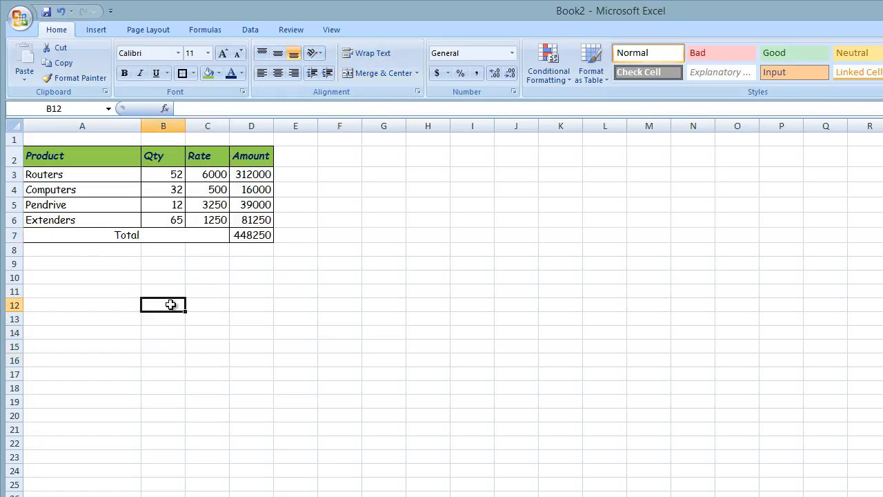
- Copy the Extenders cell A6 formatting with a locked Format Painter to the Amount cells D6, D5, D4 and D3
click(105, 214)
click(74, 79)
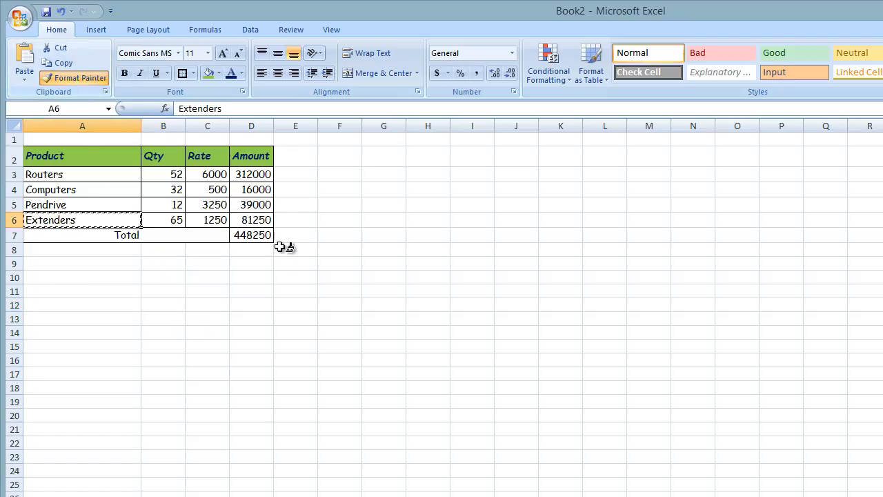
click(250, 220)
click(255, 206)
click(254, 189)
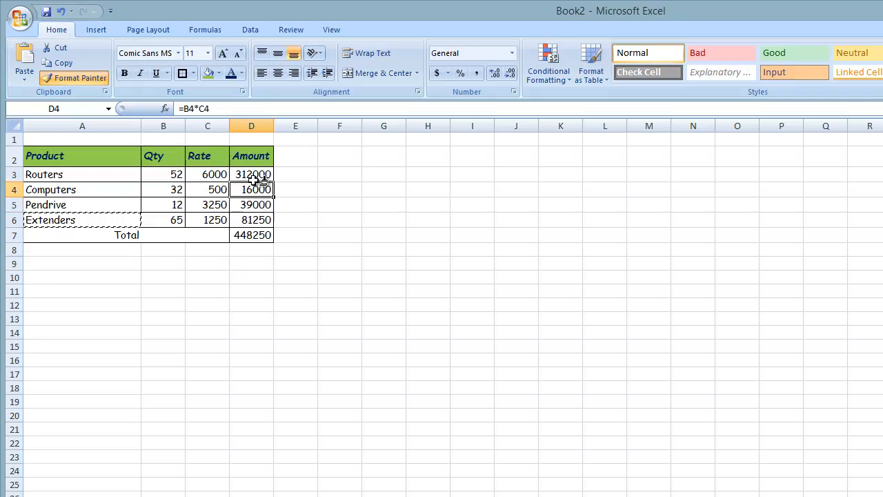
click(255, 175)
key(Escape)
click(232, 262)
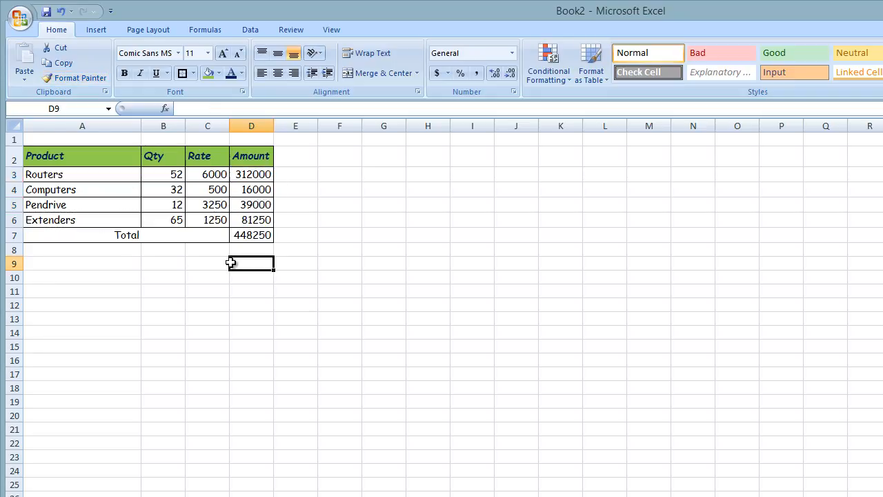
click(249, 192)
drag(112, 235, 253, 233)
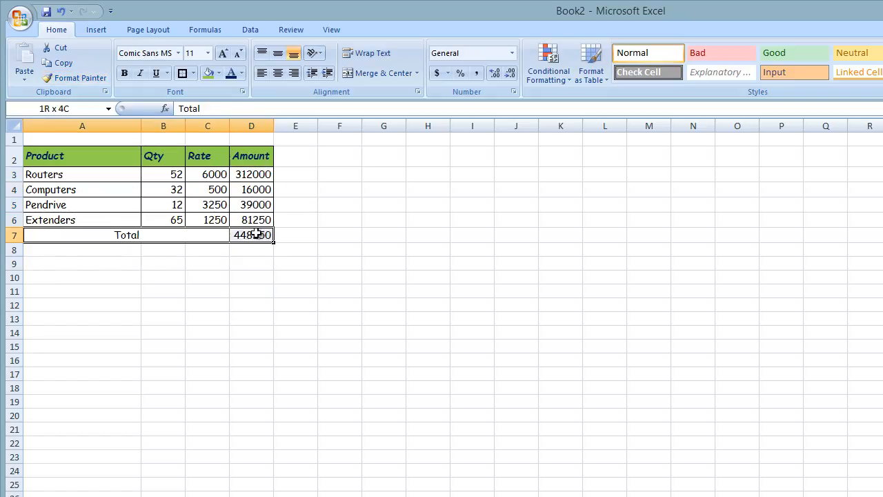
click(556, 355)
click(147, 265)
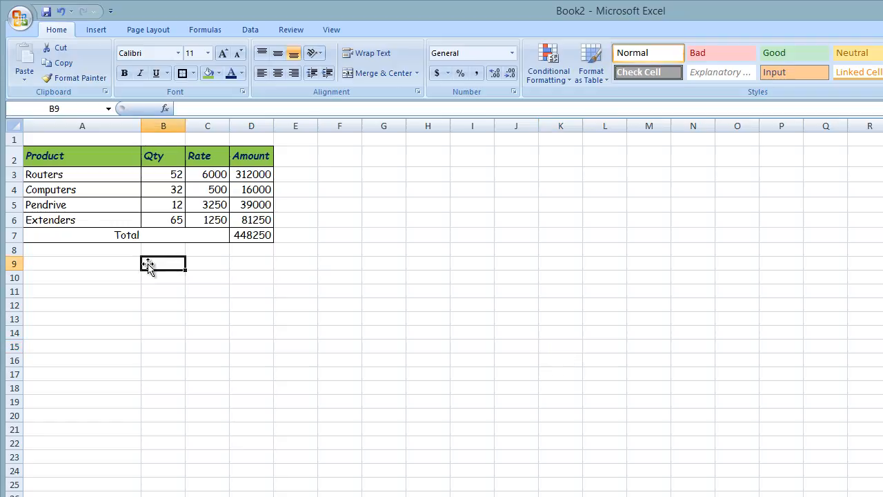
click(129, 234)
click(253, 185)
click(267, 253)
click(121, 166)
click(145, 233)
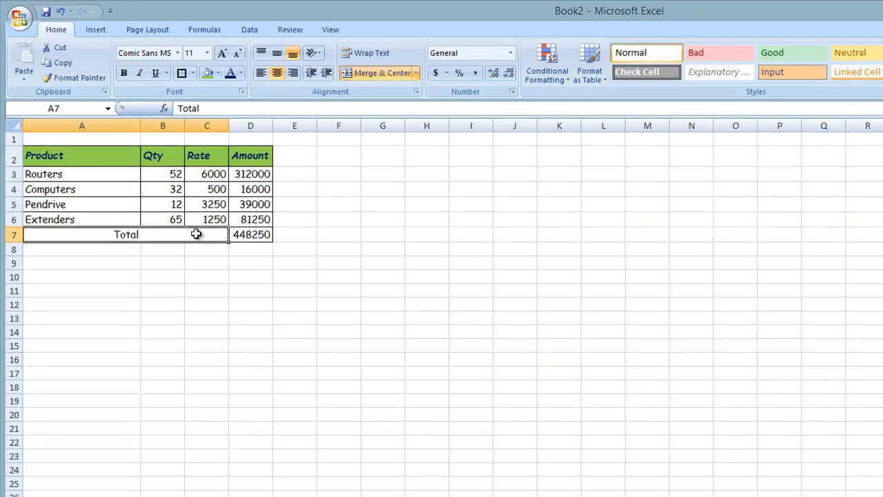
click(296, 205)
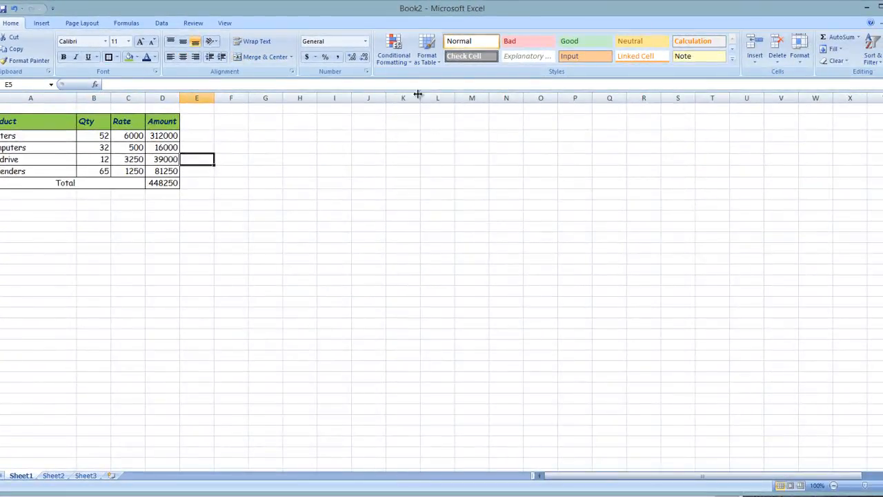
- Enter the note "Once goods return can not be taken back , and we are not going to refund you" in A10
click(7, 217)
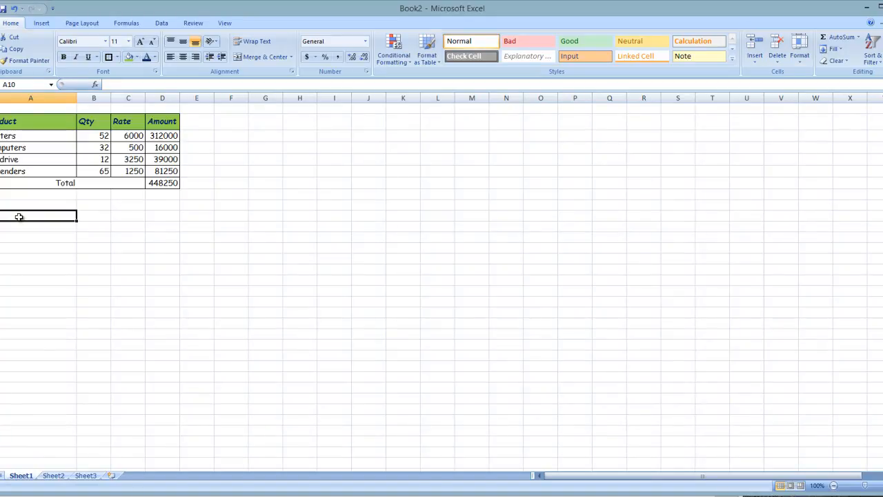
text(Once goods return)
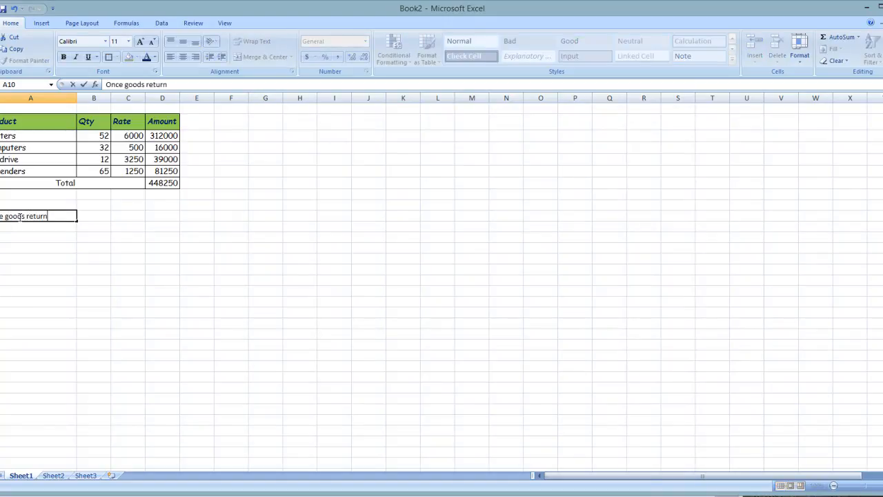
text( car)
key(BackSpace)
key(BackSpace)
key(BackSpace)
text(can not be taken back , and we are not going to refund you)
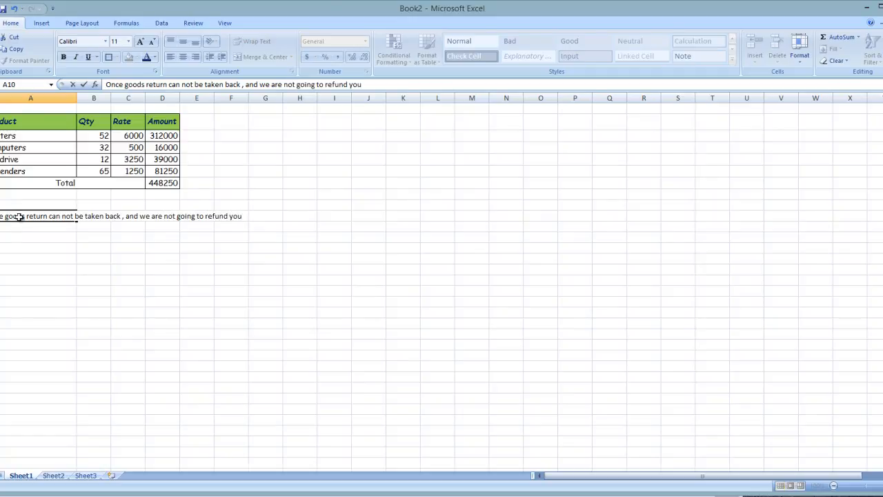
key(Return)
- Auto-fit column A to the long note in A10, and narrow the column back to slightly wider than the product names need
click(27, 215)
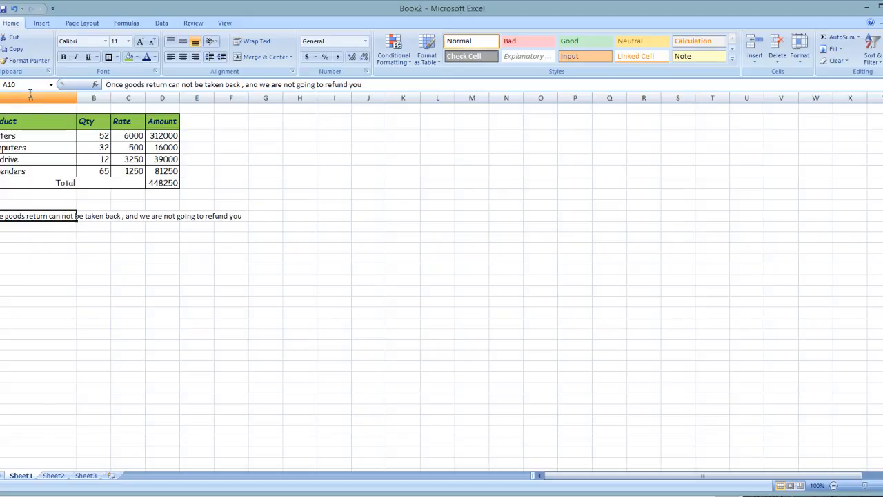
double_click(77, 98)
drag(103, 141, 105, 174)
click(171, 255)
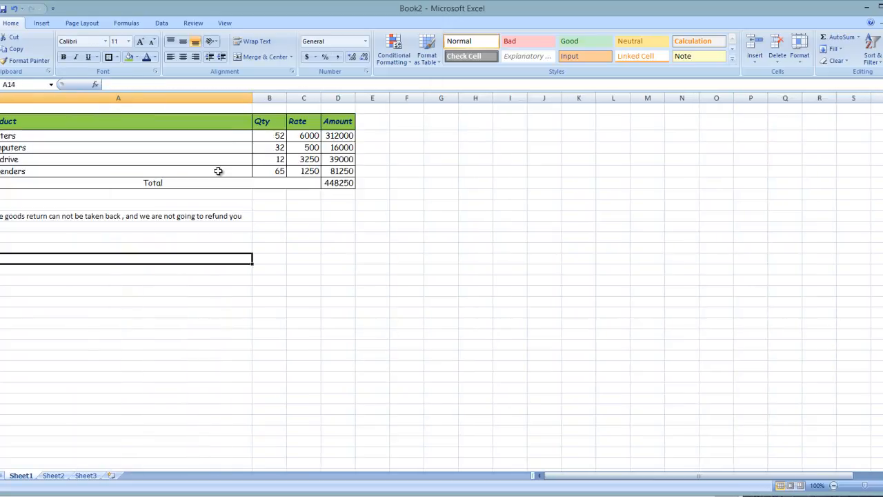
drag(252, 98, 87, 104)
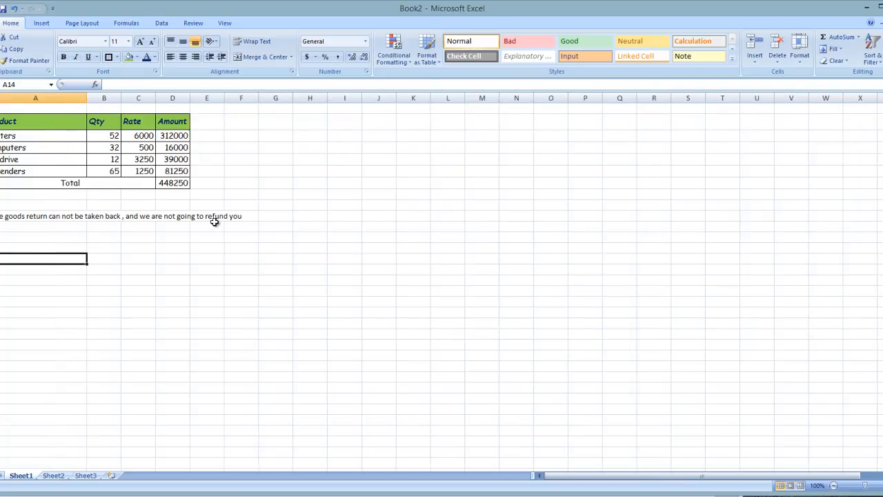
- Undo the last change to column A's width
key(ctrl+z)
key(ctrl+z)
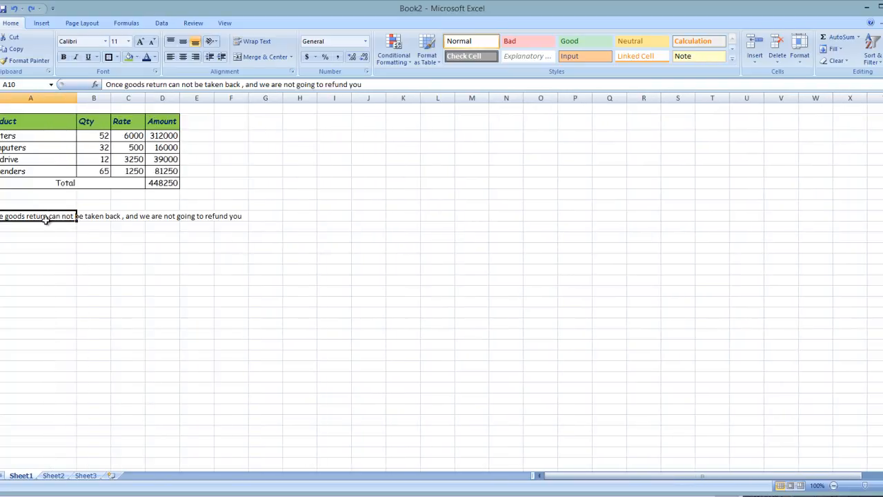
click(103, 227)
- Wrap the text of the long note in A10 and align it vertically to the middle
click(41, 220)
click(257, 43)
click(129, 321)
click(18, 251)
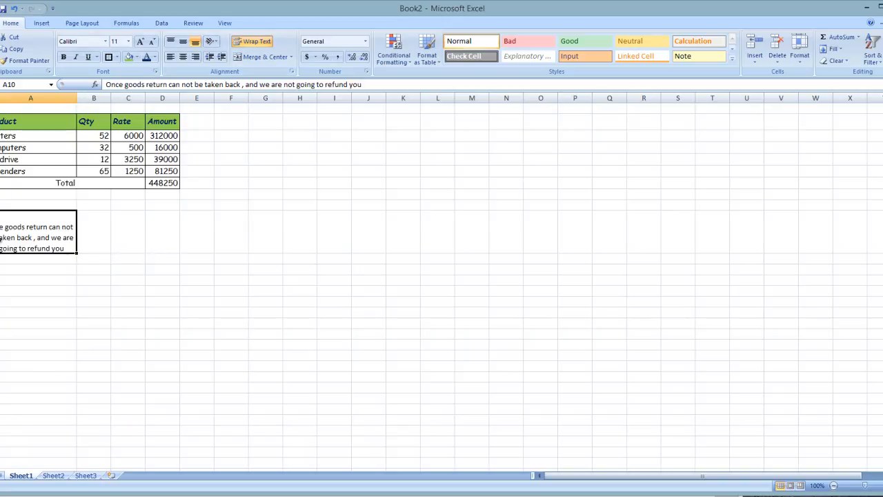
click(182, 44)
click(41, 322)
click(28, 250)
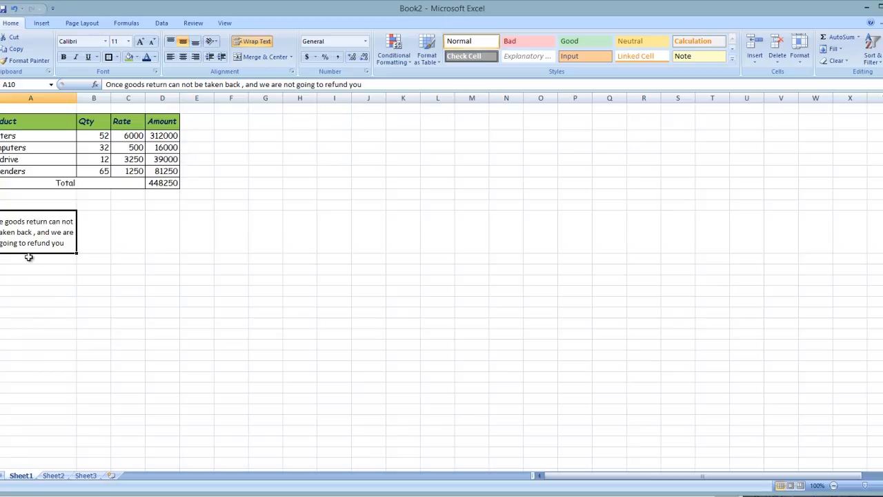
- Copy the Routers cell A3 formatting to the note in A10 with Format Painter
click(19, 138)
click(26, 60)
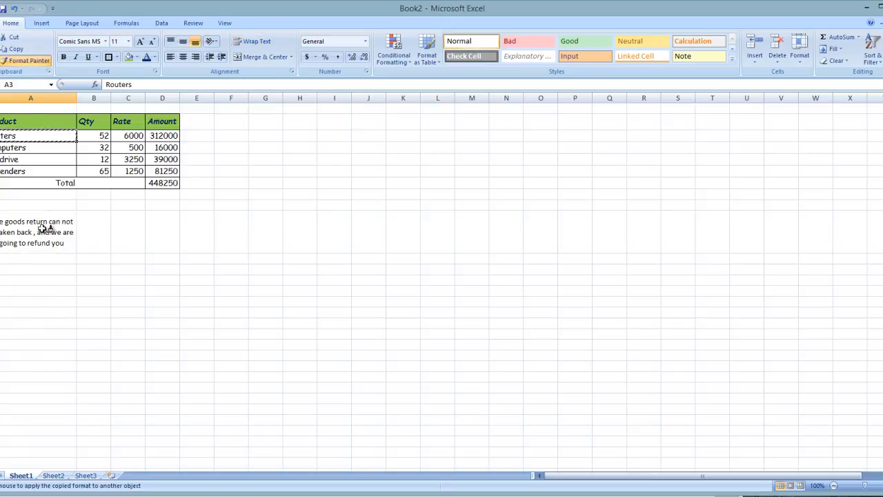
click(43, 228)
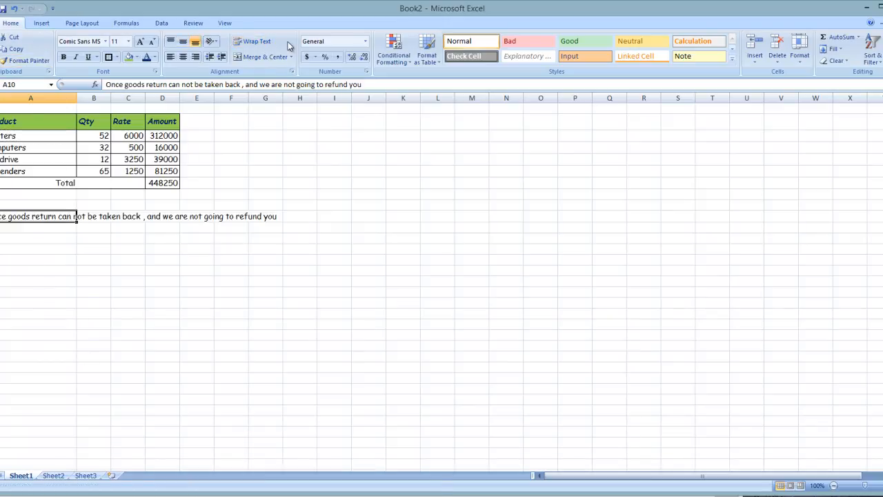
- Wrap the note text in A10 and center it both vertically and horizontally
click(253, 42)
click(122, 227)
click(22, 249)
click(183, 41)
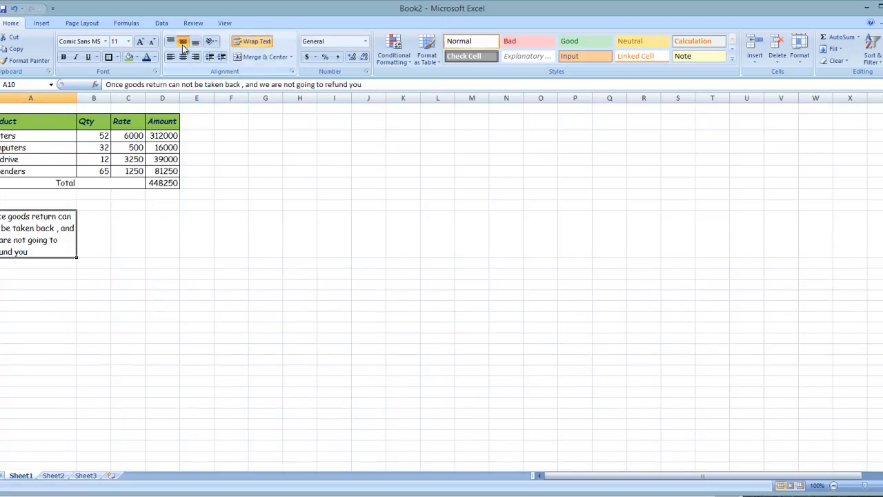
click(183, 56)
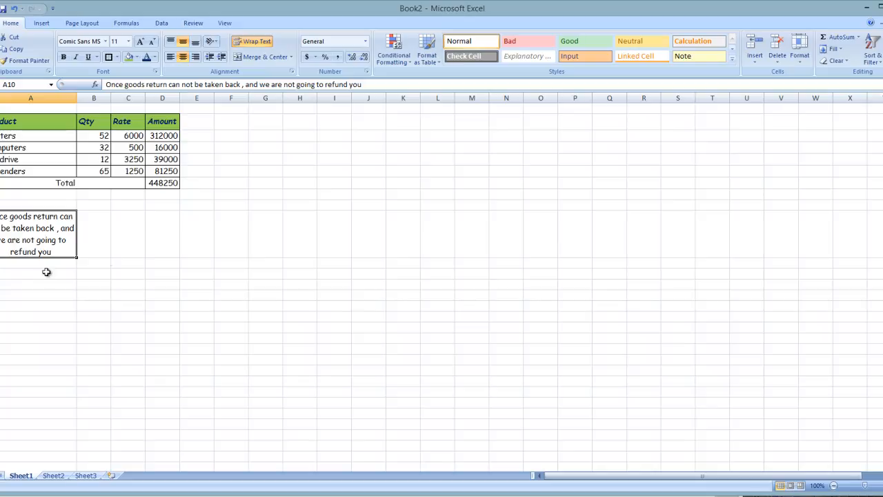
click(131, 254)
click(29, 240)
click(222, 252)
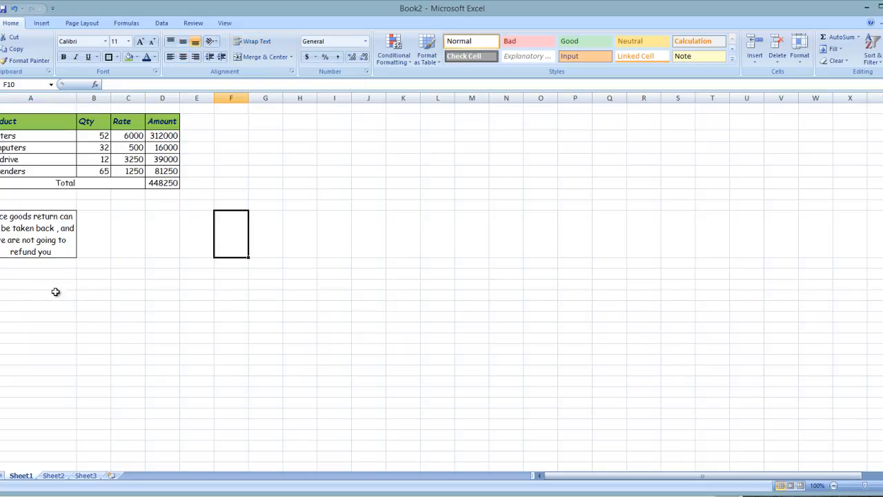
click(321, 273)
click(72, 251)
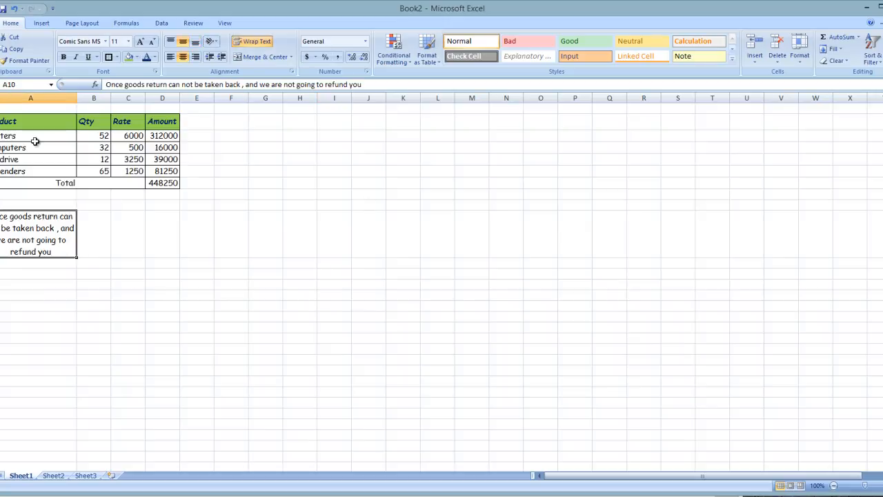
click(183, 295)
click(25, 233)
click(124, 244)
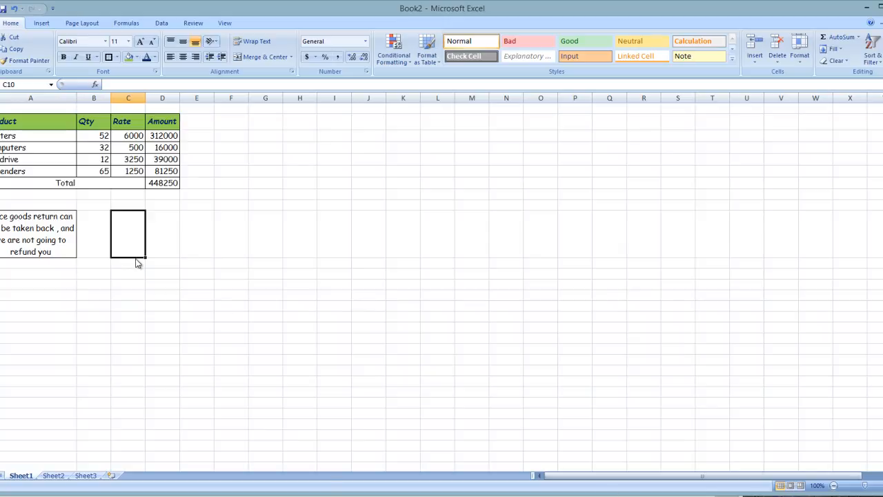
click(73, 230)
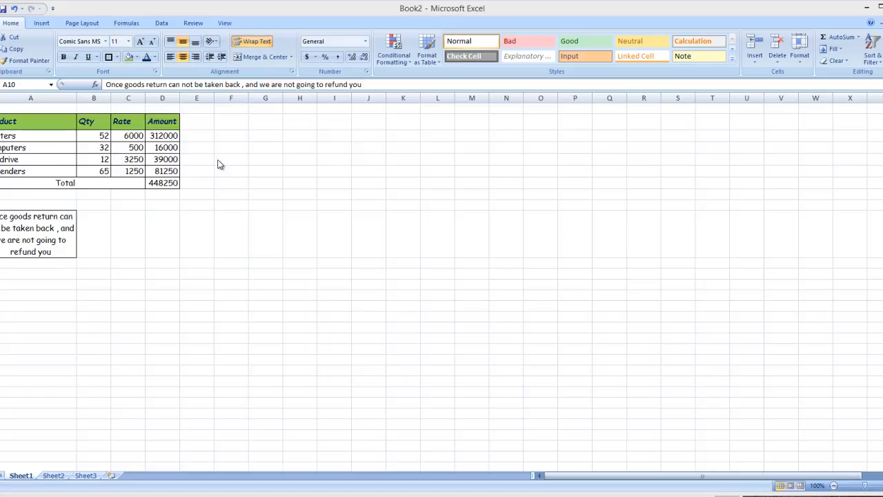
click(115, 248)
click(192, 161)
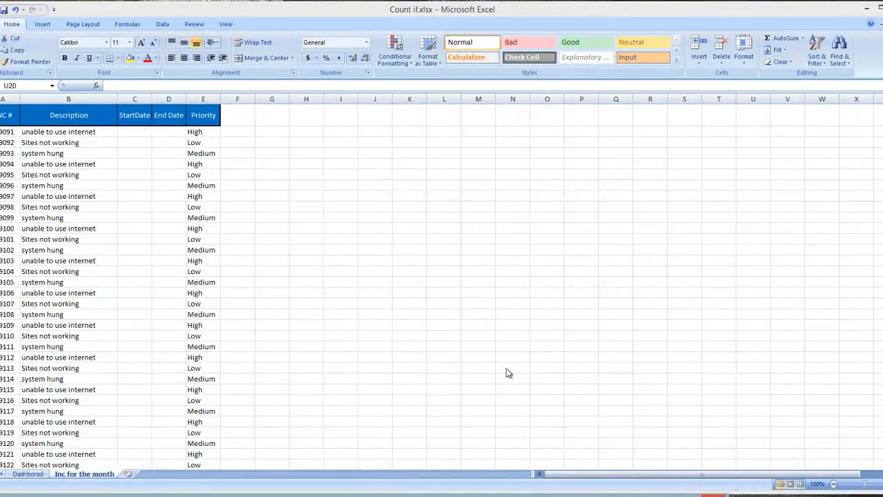
- Examine the incident numbers, descriptions, dates and priorities listed on the Inc for the month sheet of Count if.xlsx
click(250, 210)
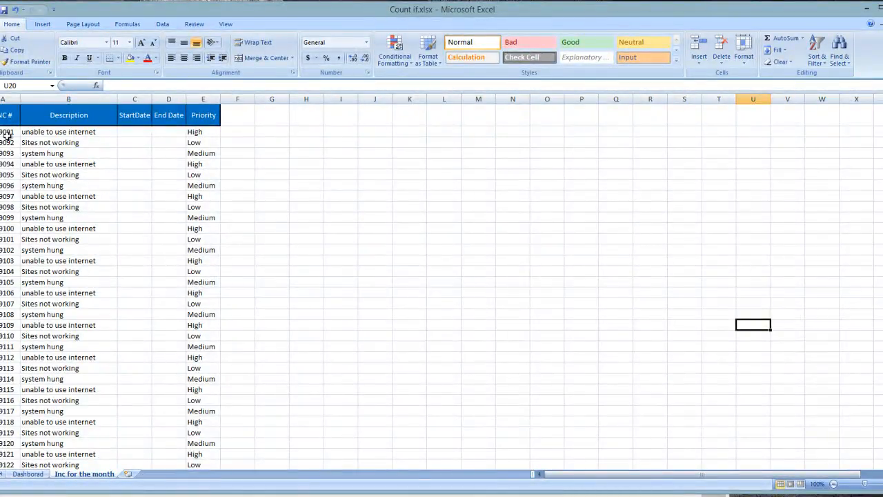
drag(7, 132, 216, 317)
scroll(223, 328, down, 8)
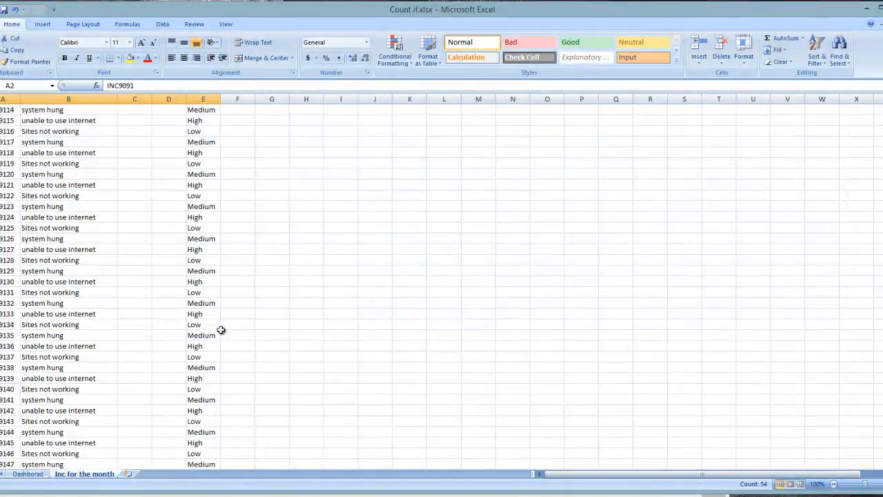
scroll(224, 328, up, 8)
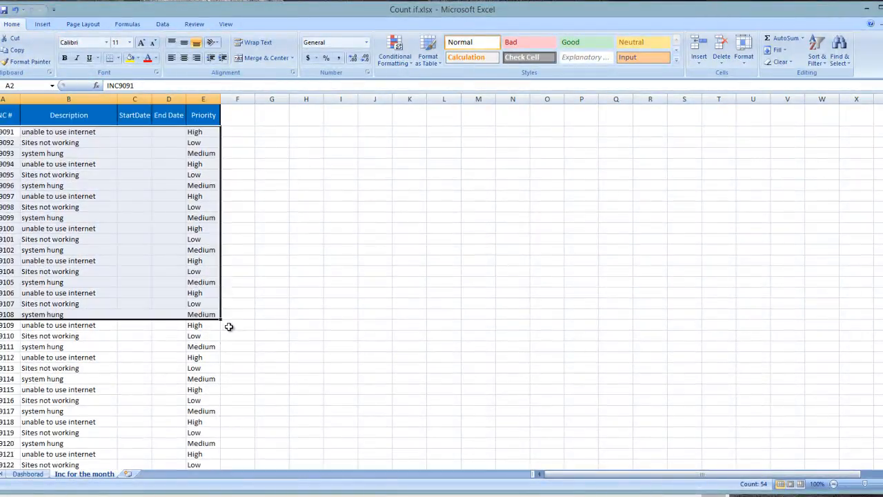
click(74, 174)
click(10, 133)
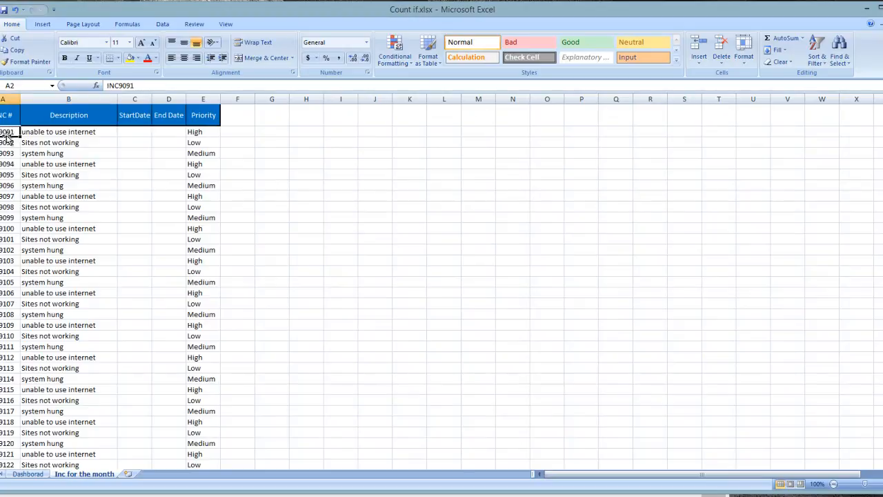
key(Right)
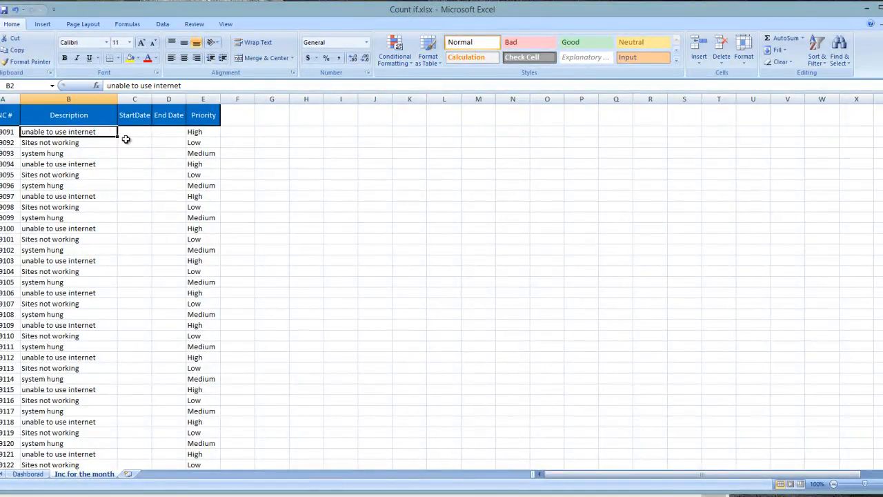
click(146, 133)
click(164, 133)
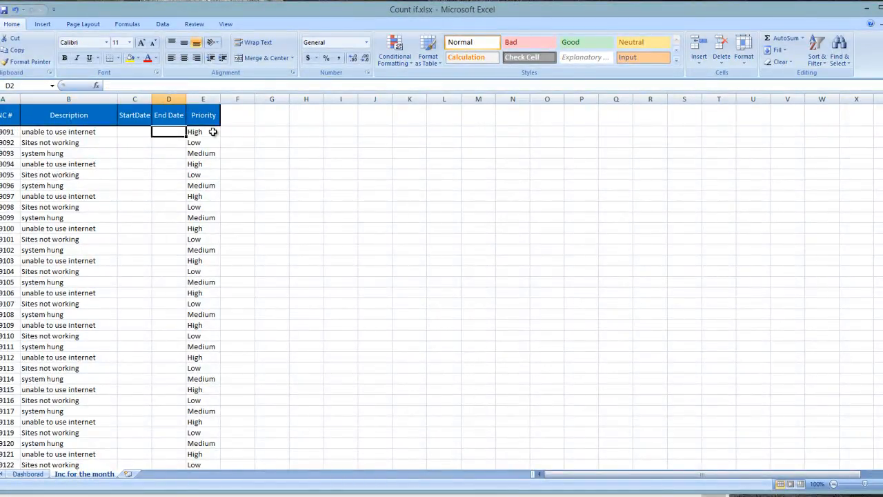
click(214, 133)
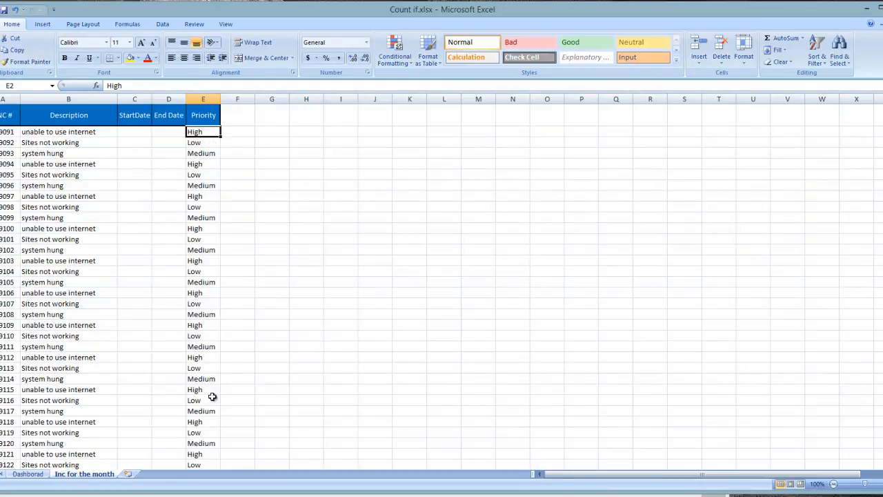
click(48, 145)
click(59, 133)
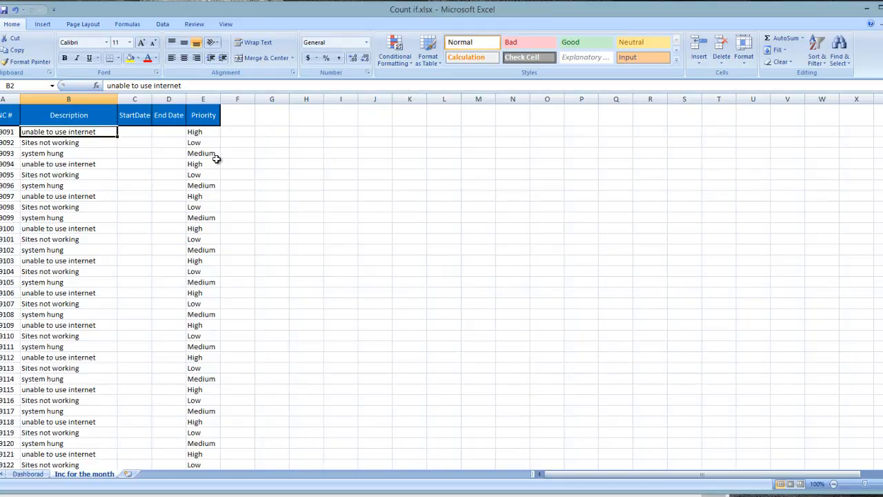
- Add filters to the header row A1:E1, view the StartDate filter options and close them without changes
drag(14, 120, 212, 120)
click(817, 50)
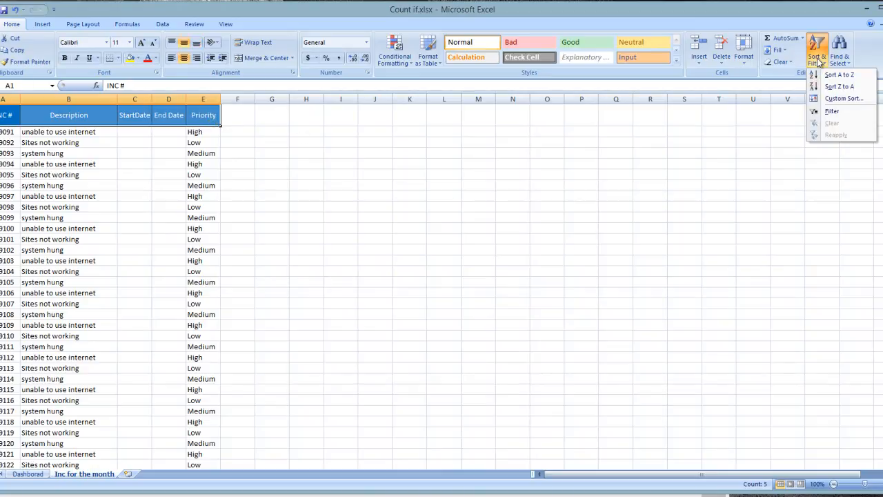
click(822, 113)
click(147, 121)
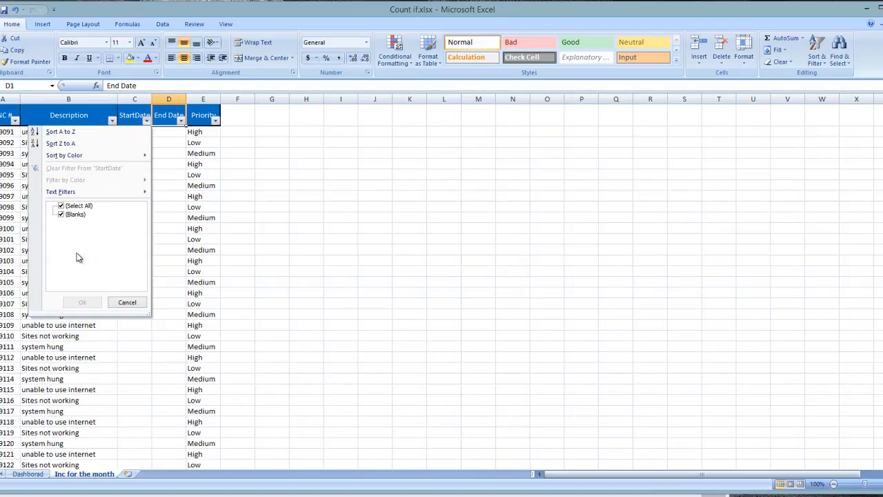
click(123, 302)
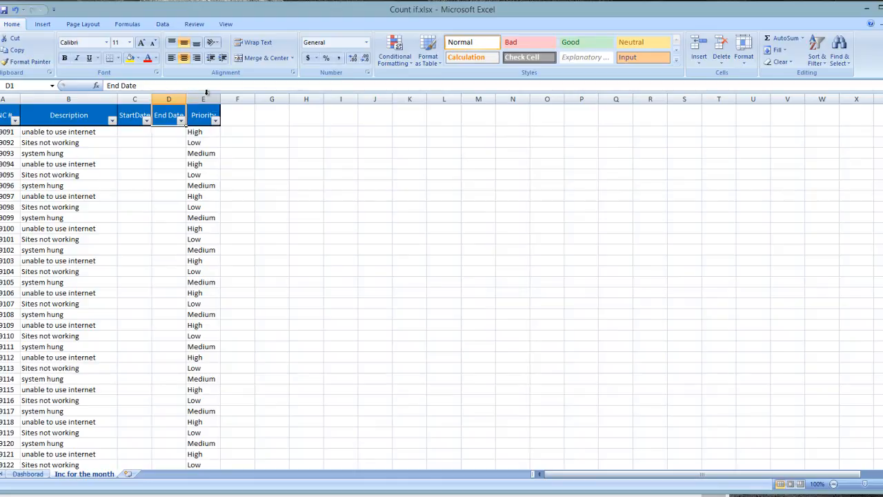
- Remove the filters from the incident list's header row
click(817, 55)
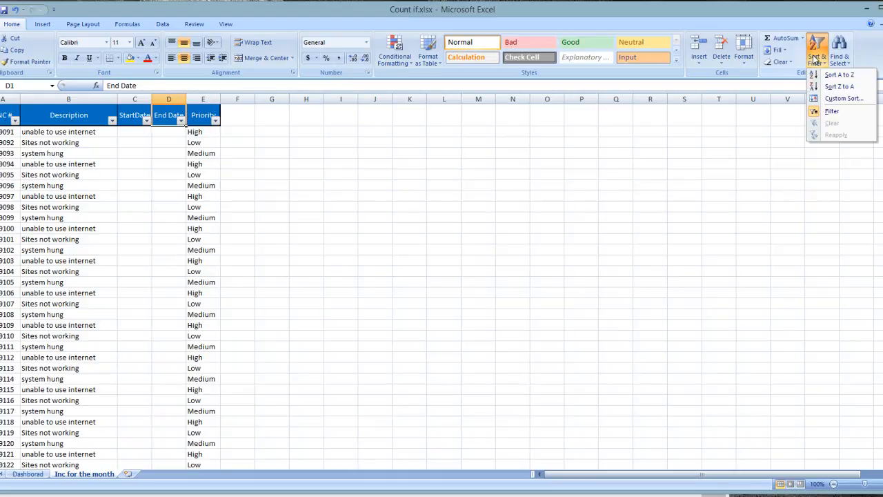
click(825, 109)
click(421, 216)
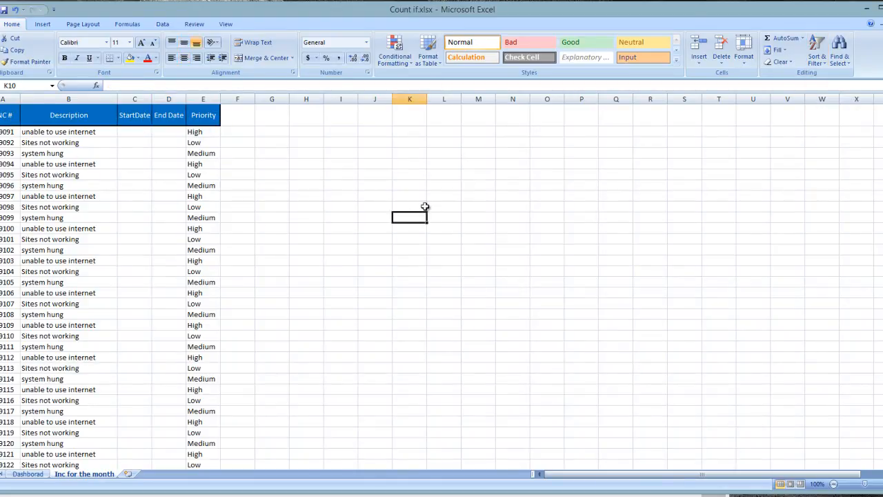
- Examine the summary table on the Dashborad sheet, with its Sep and Oct rows and High, Medium and Low columns
click(29, 474)
click(250, 279)
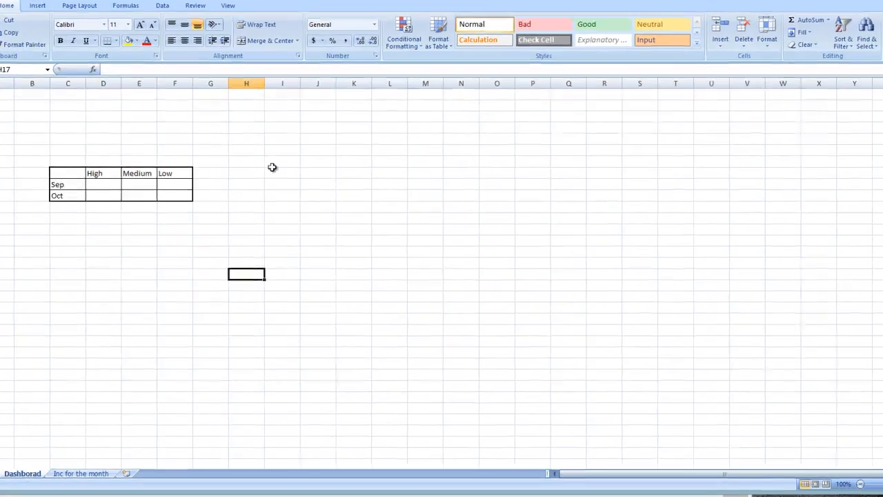
click(270, 141)
click(72, 104)
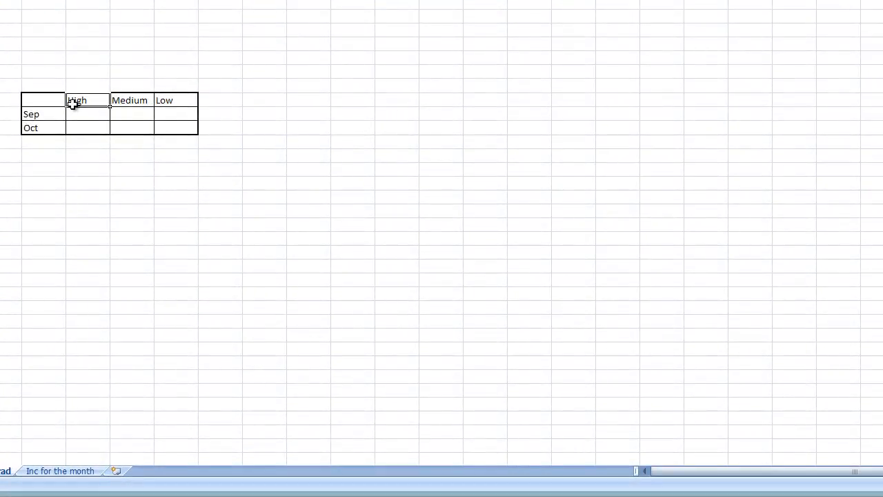
click(46, 117)
click(51, 128)
click(51, 118)
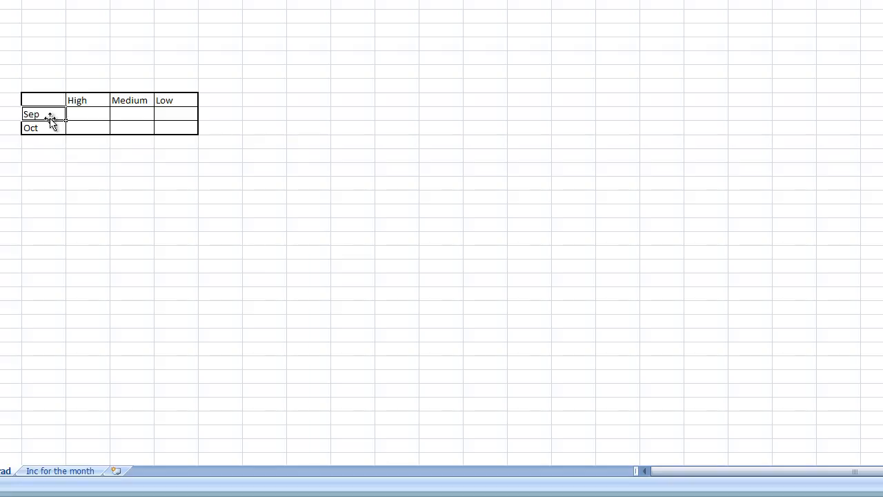
click(84, 119)
click(137, 116)
click(177, 111)
click(89, 114)
click(130, 118)
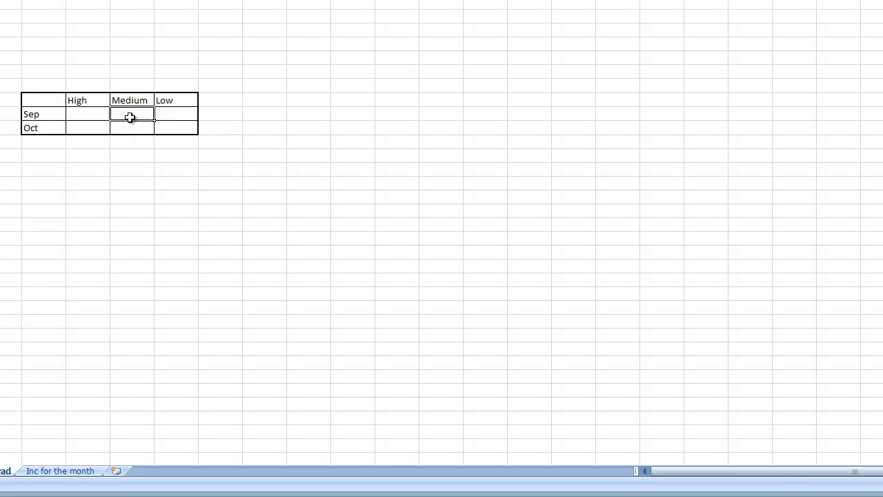
click(173, 111)
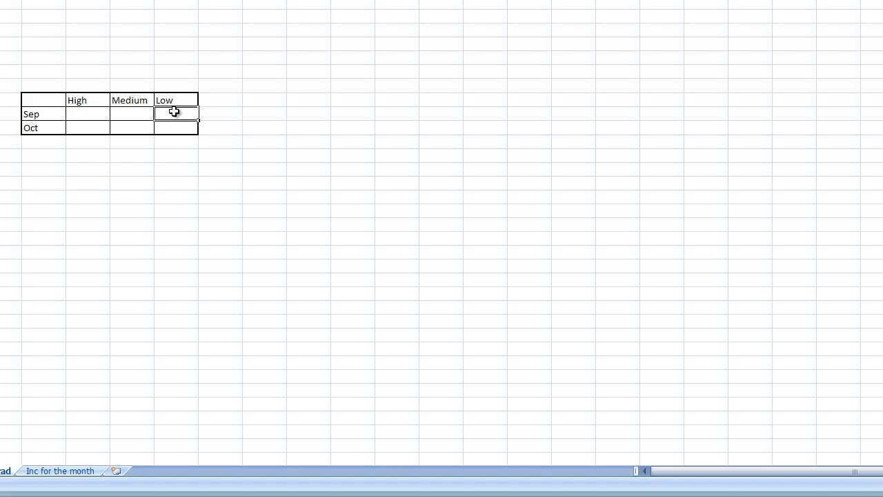
- Compare the Priority entries on the Inc for the month sheet with the empty summary cells on the Dashborad sheet
click(51, 472)
scroll(199, 293, down, 3)
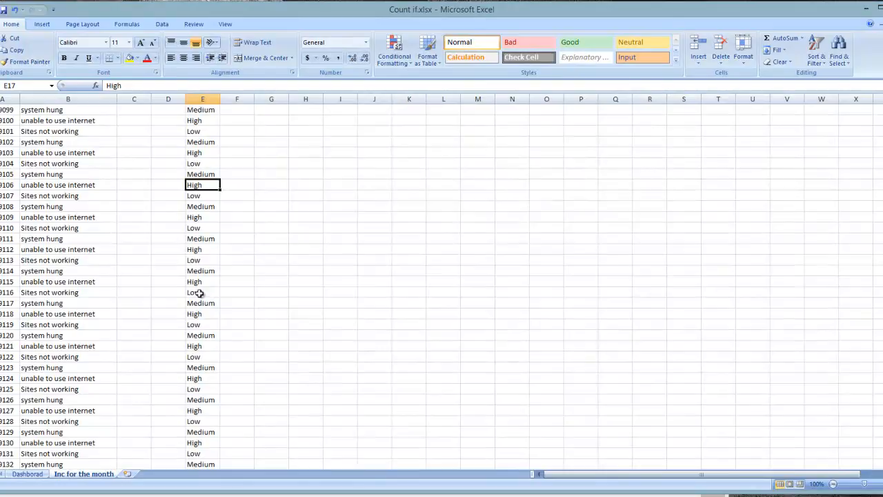
scroll(130, 457, up, 3)
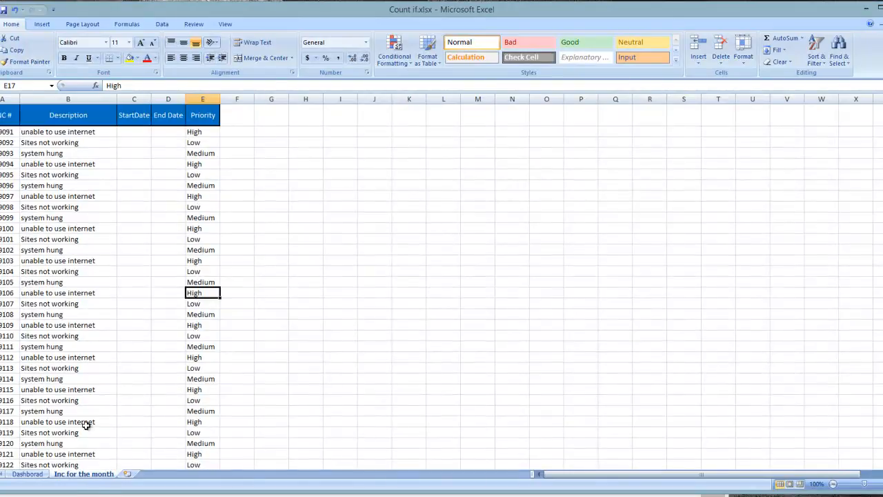
click(30, 474)
click(73, 475)
drag(2, 133, 202, 434)
click(29, 473)
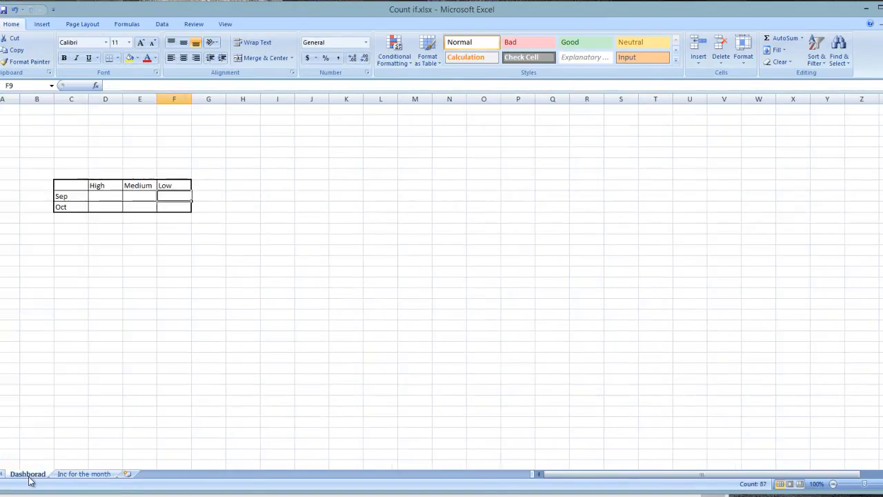
click(100, 198)
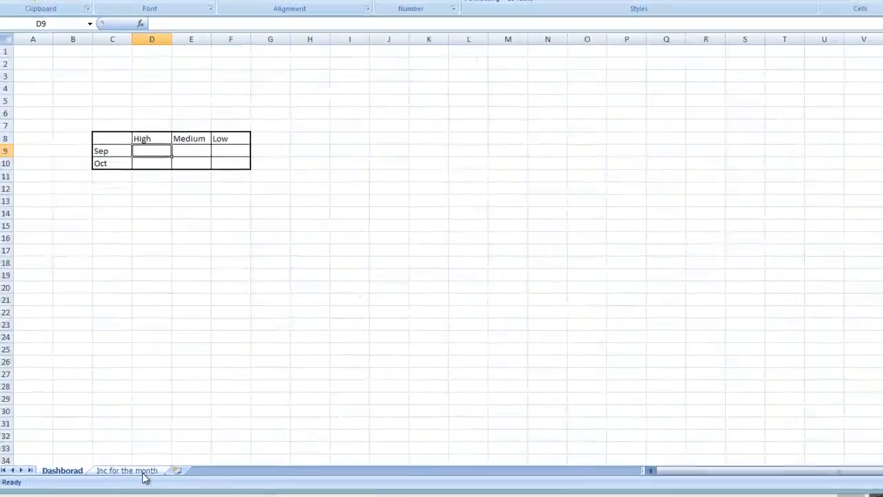
click(83, 473)
click(287, 73)
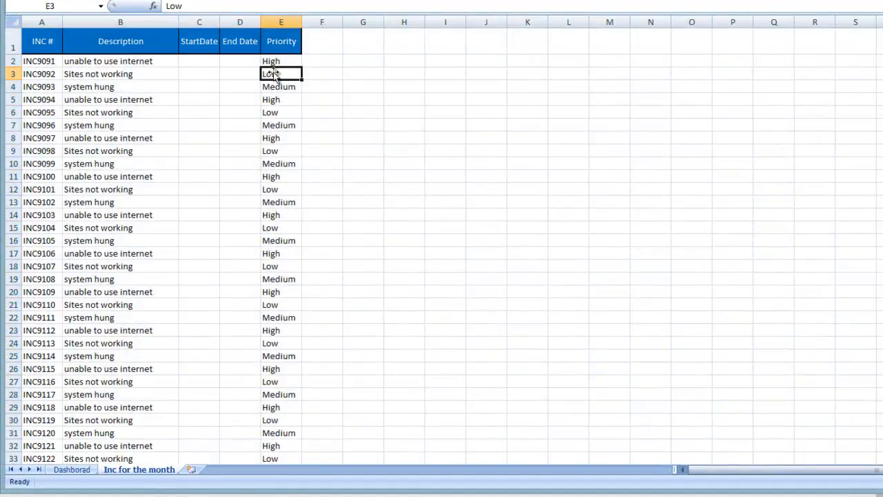
- Insert the COUNTIF function in cell D9 of the Dashborad sheet for the Sep High count
click(73, 471)
click(316, 250)
click(163, 140)
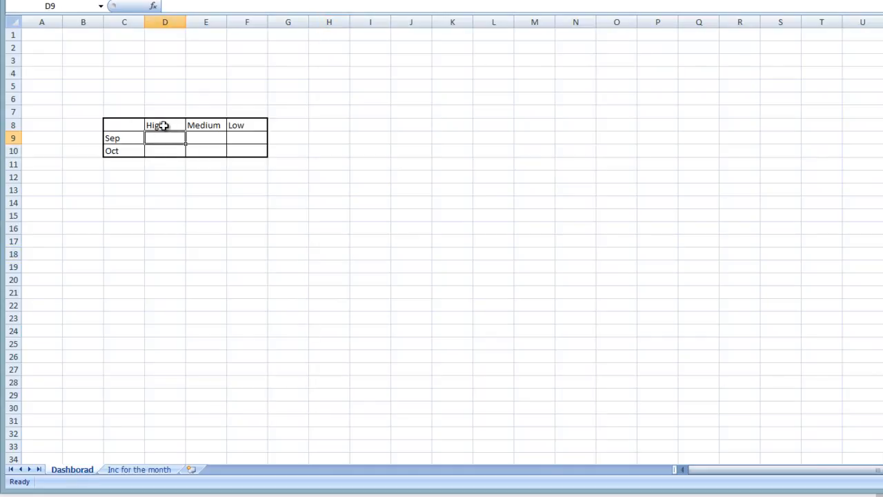
click(153, 5)
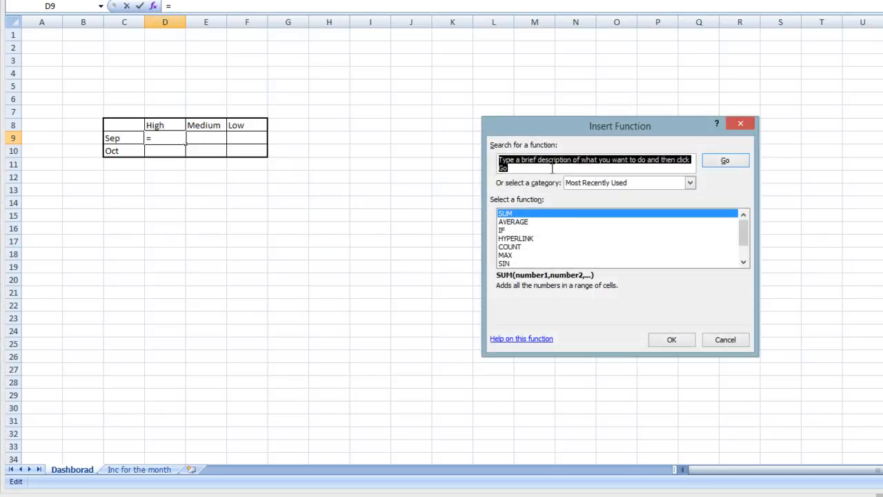
text(countif)
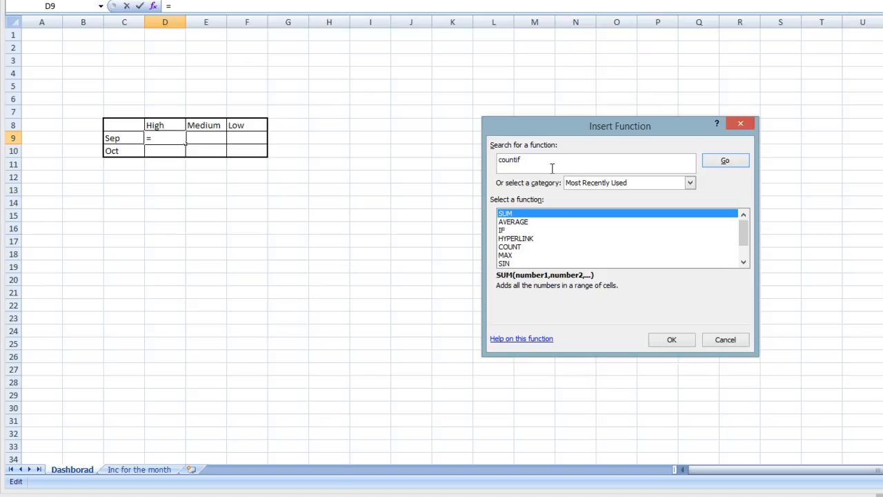
key(Return)
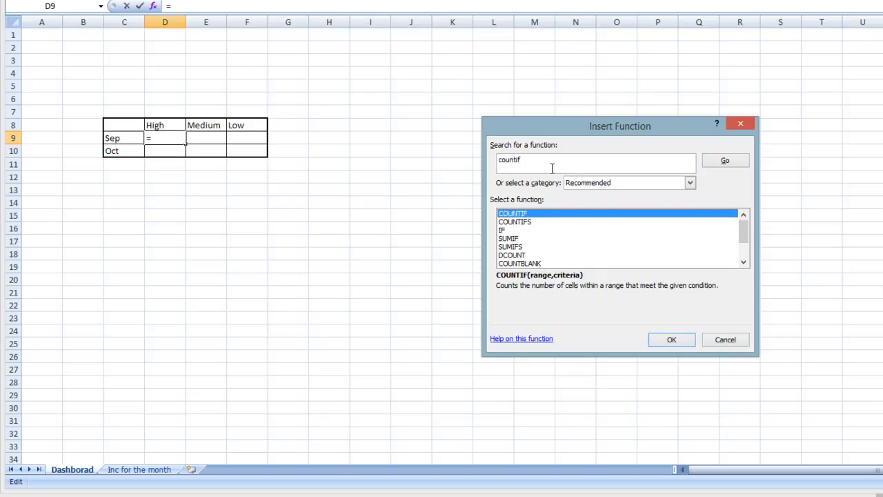
double_click(565, 215)
drag(579, 158, 396, 149)
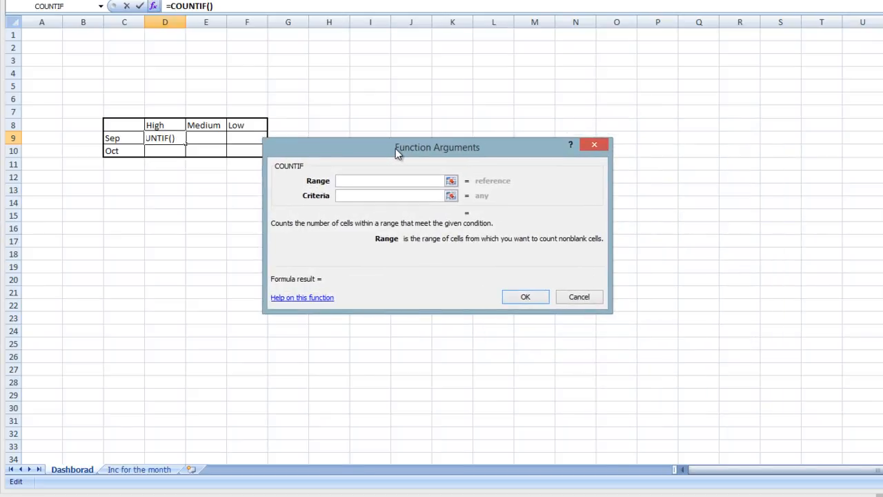
- Set the COUNTIF range to 'Inc for the month'!E2:E61 with High as the criterion and apply the formula
click(143, 471)
drag(270, 61, 279, 440)
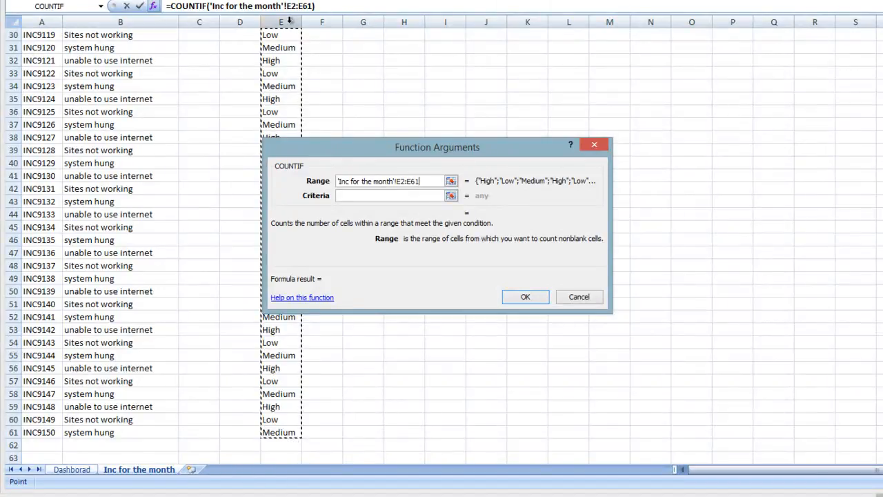
click(350, 196)
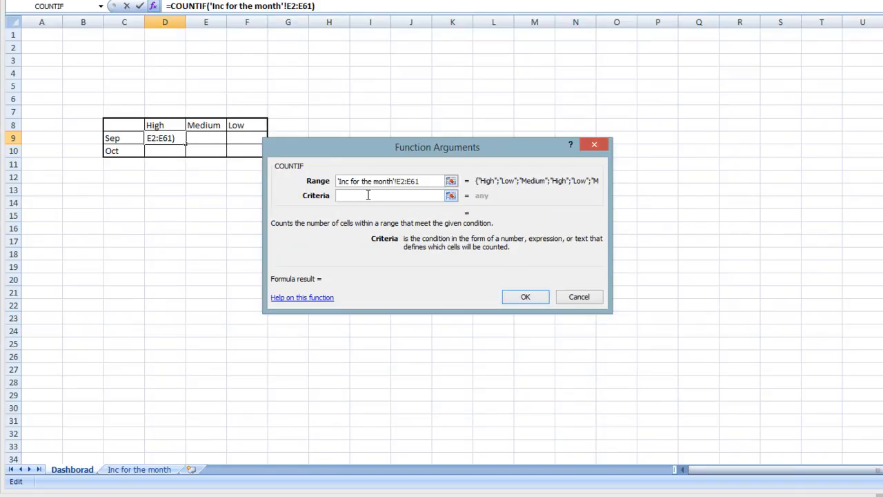
text(hi)
key(BackSpace)
key(BackSpace)
text(High)
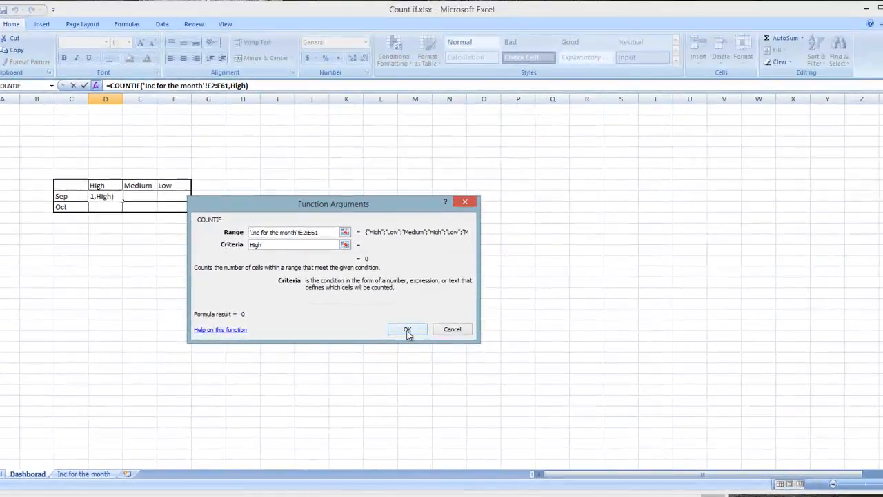
click(525, 296)
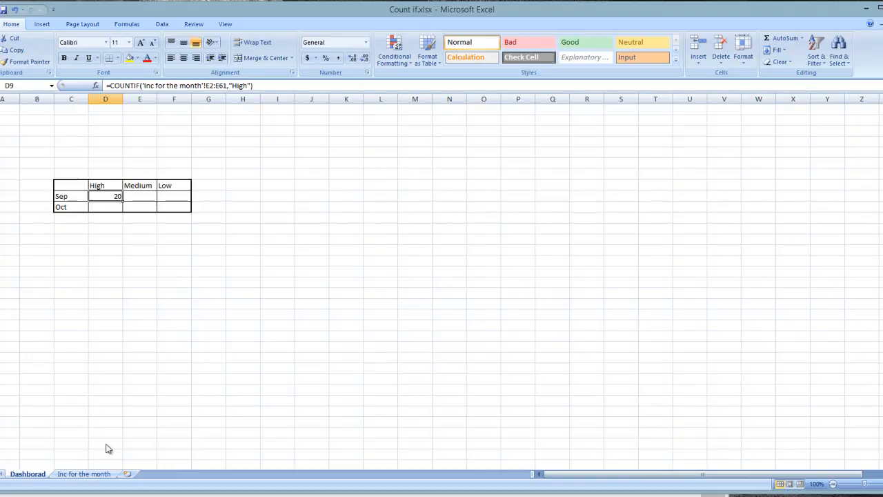
- Check the Priority column on the Inc for the month sheet against the Sep High count on the Dashborad sheet
click(66, 474)
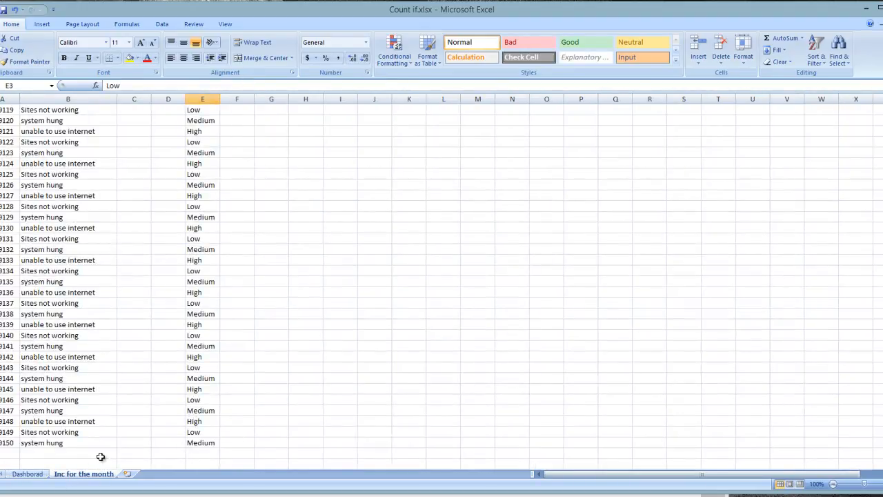
click(198, 262)
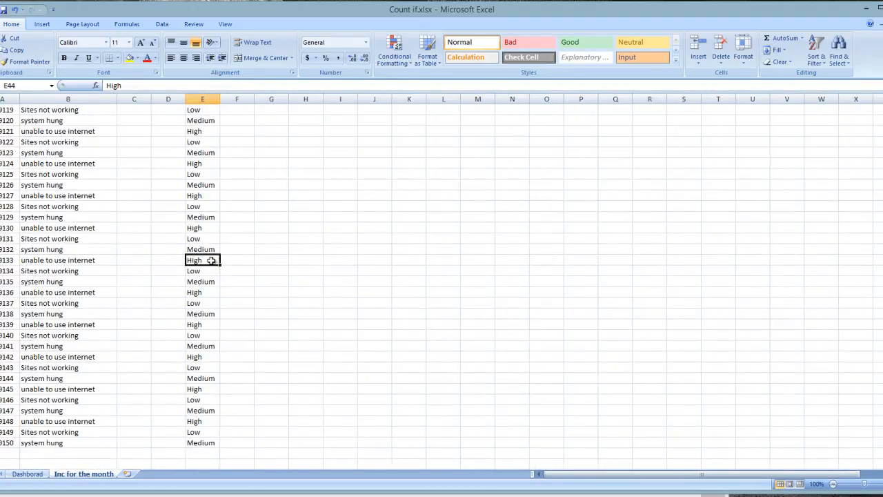
click(27, 474)
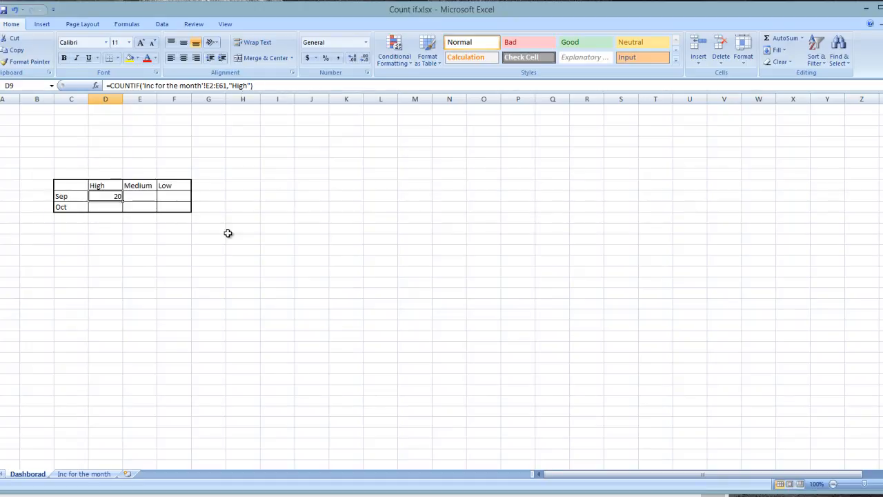
- Fill the COUNTIF formula from D9 across into the Sep Medium cell E9
click(129, 196)
click(117, 195)
drag(152, 197, 162, 196)
click(165, 196)
click(152, 198)
click(105, 195)
drag(123, 201, 149, 198)
click(143, 197)
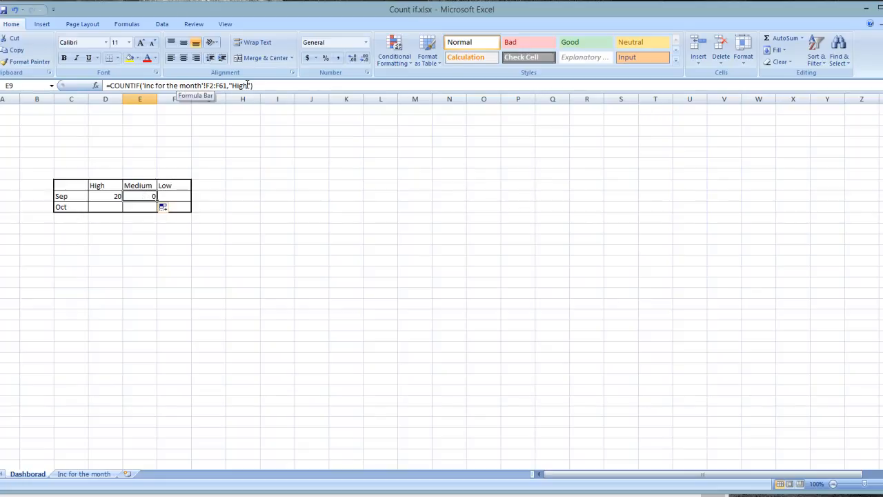
- Compare the range references of the COUNTIF formulas in D9 and E9
click(100, 195)
click(127, 198)
click(118, 196)
click(134, 196)
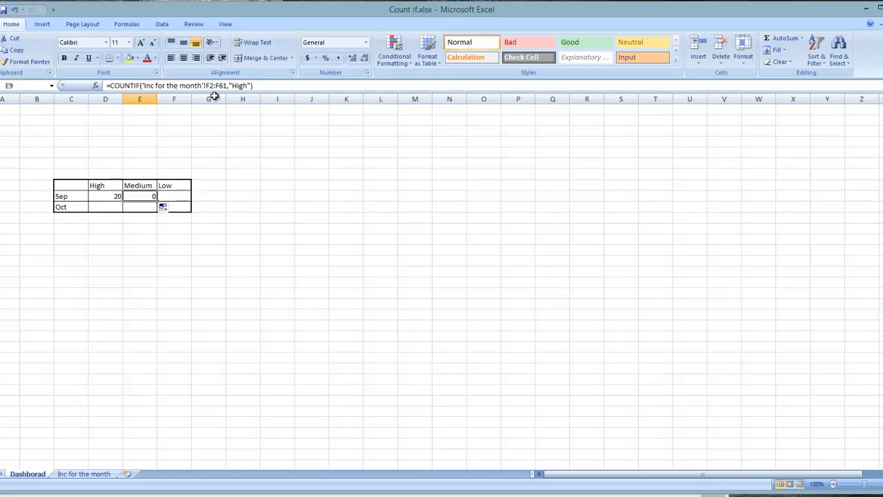
- Make the COUNTIF range in D9 absolute as $E$2:$E$61
click(101, 195)
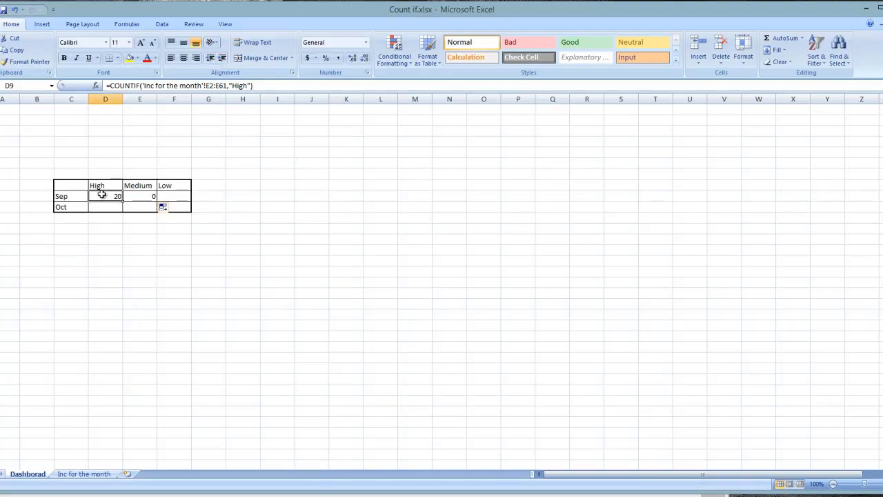
click(209, 87)
key(F4)
click(225, 85)
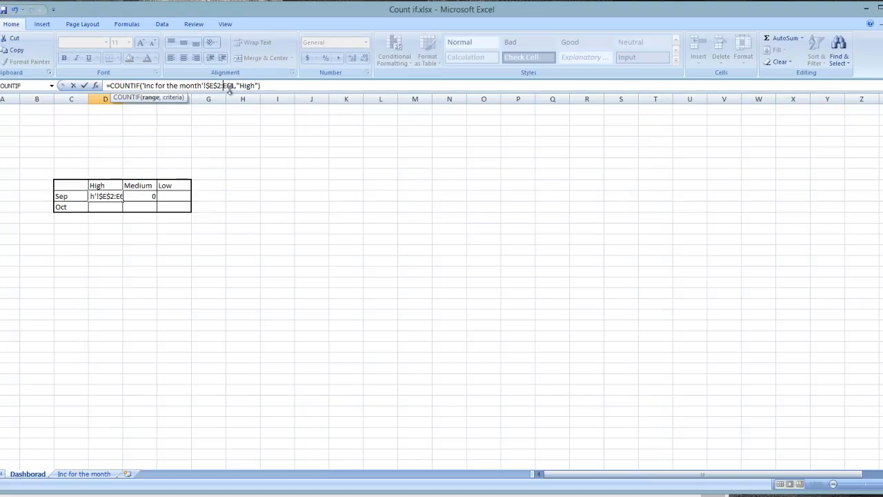
key(F4)
key(Return)
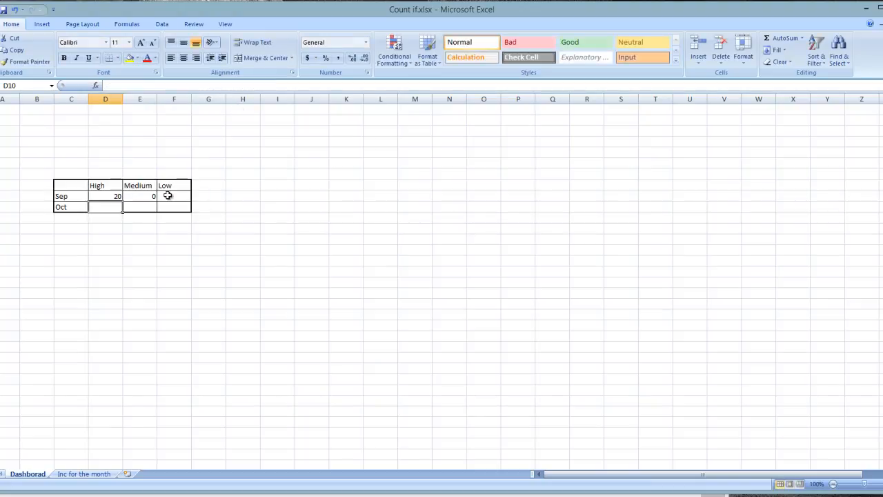
- Fill the absolute-range formula from D9 into E9 and set its criterion to Medium
click(112, 198)
drag(125, 201, 154, 200)
click(140, 198)
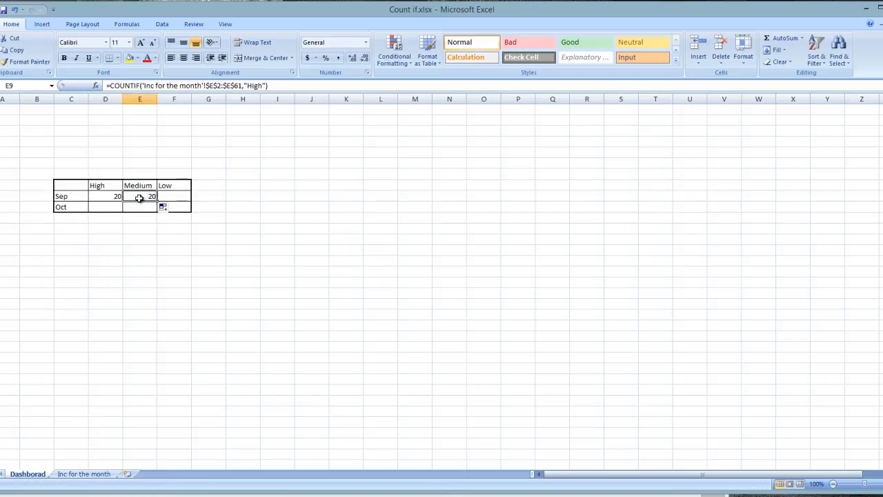
click(263, 85)
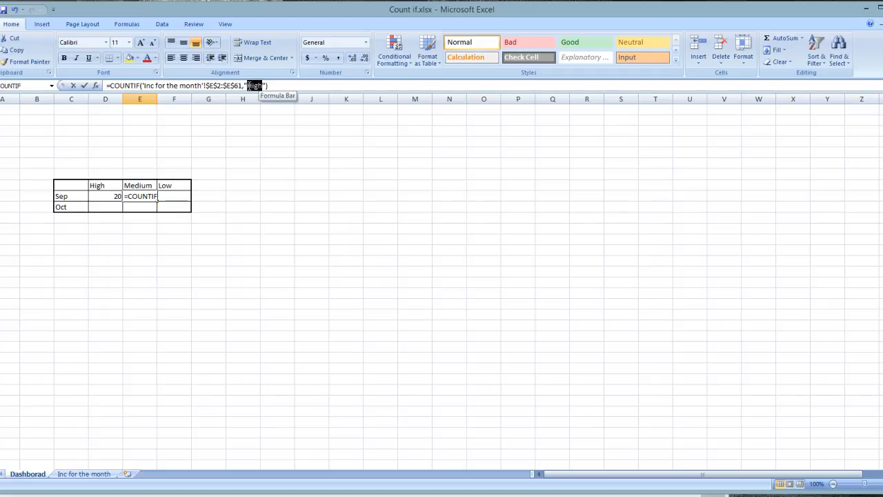
text(Medium)
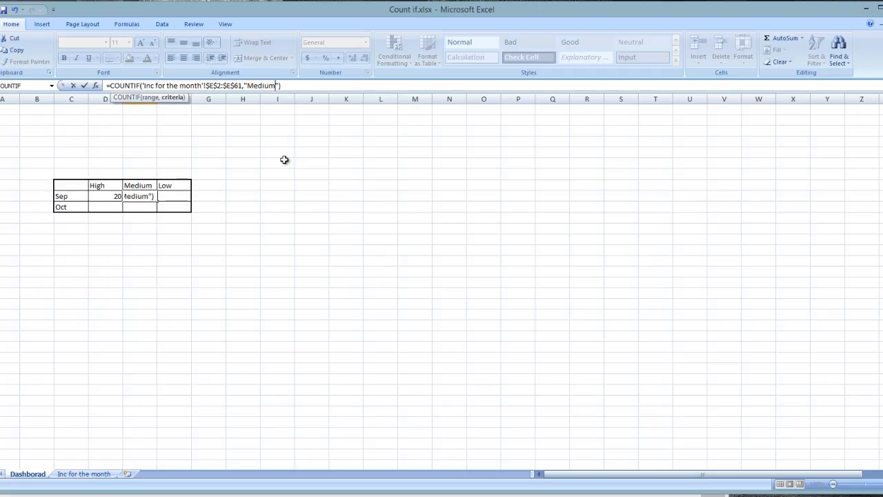
key(Return)
key(Up)
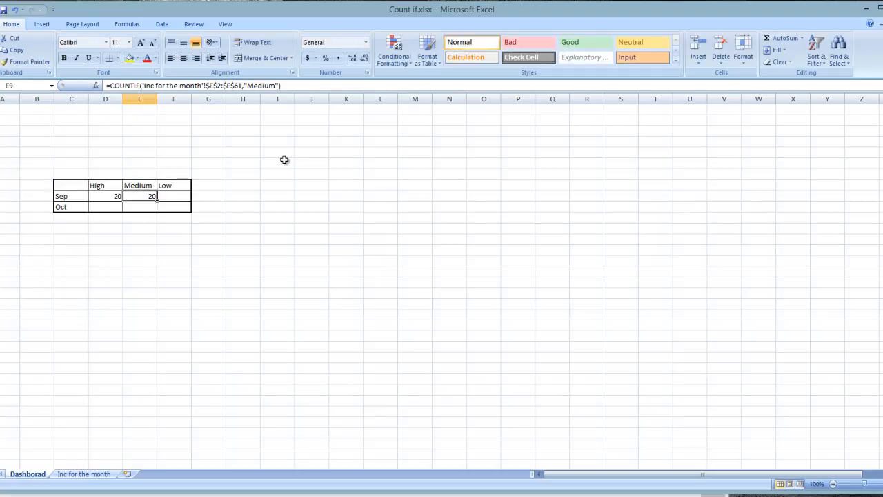
- Fill the COUNTIF formula from E9 into F9 and set its criterion to Low
key(Right)
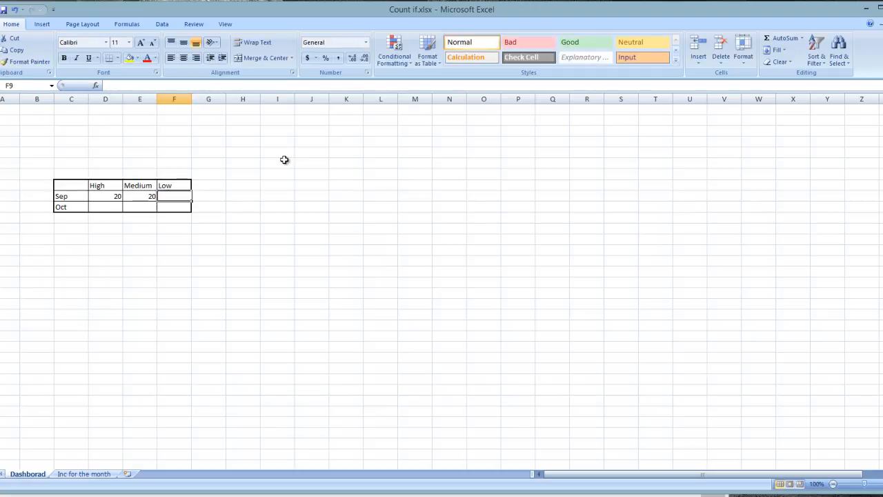
click(135, 198)
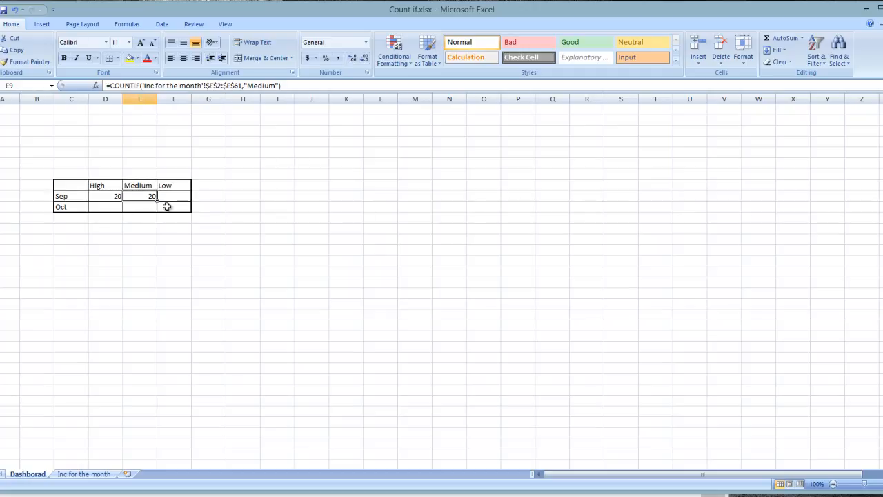
drag(166, 201, 185, 200)
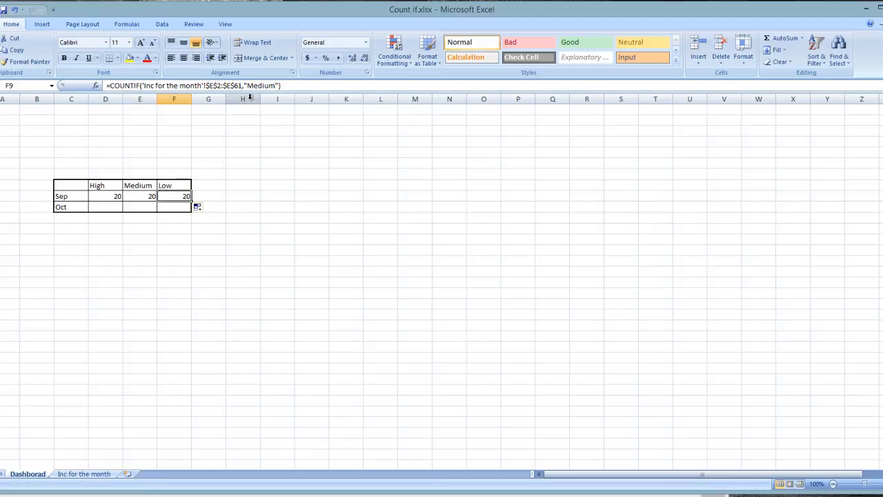
drag(246, 85, 271, 85)
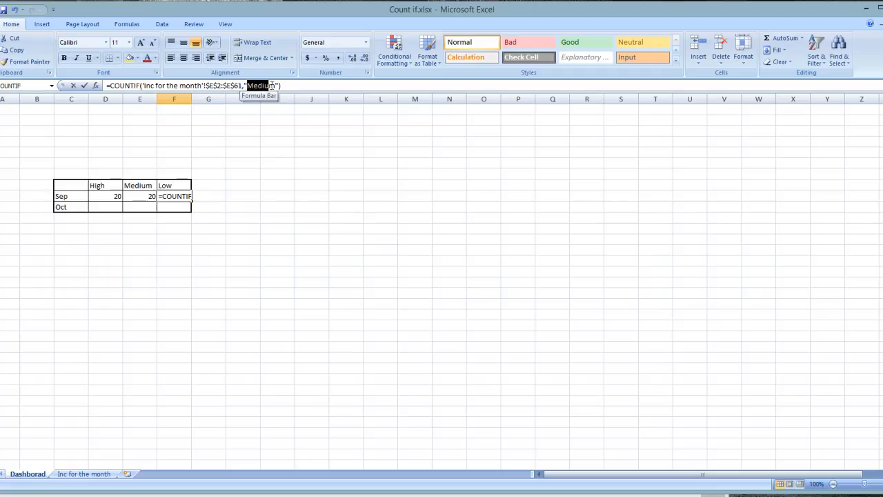
text(Low)
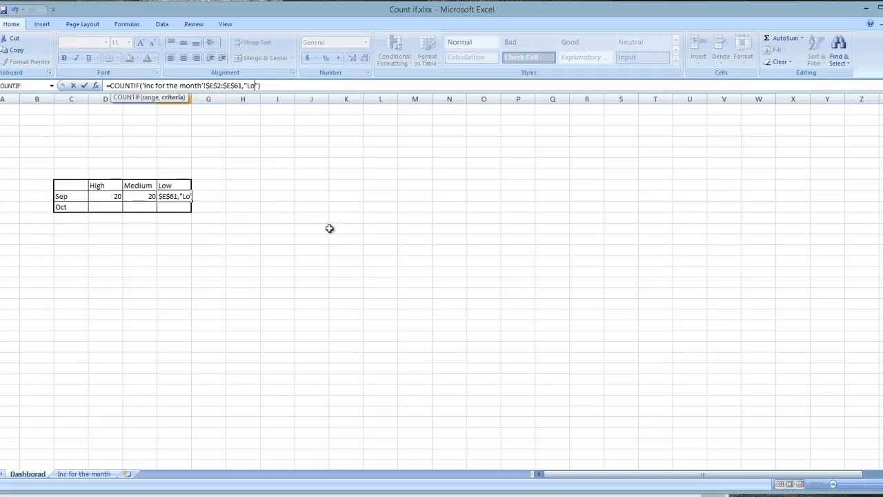
key(Return)
key(Up)
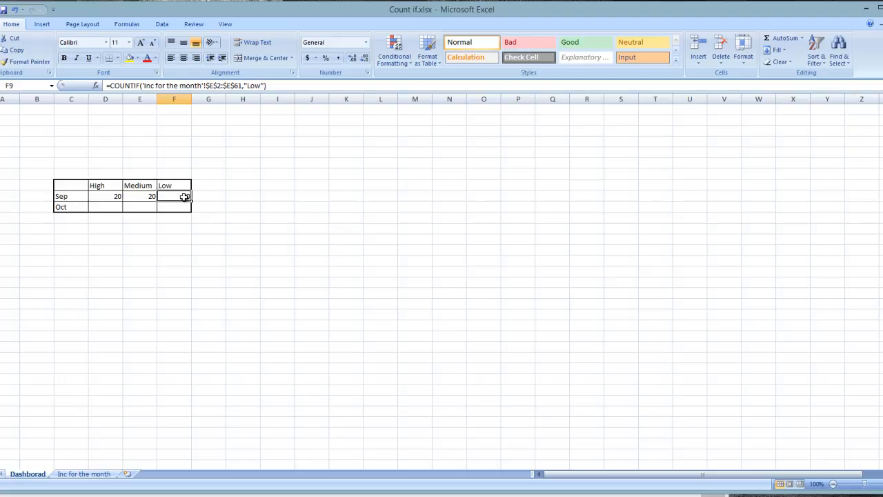
- On the Inc for the month sheet, fill the High, Low, Medium pattern from E2:E4 down to E37
click(70, 475)
click(204, 111)
scroll(207, 179, up, 10)
click(204, 132)
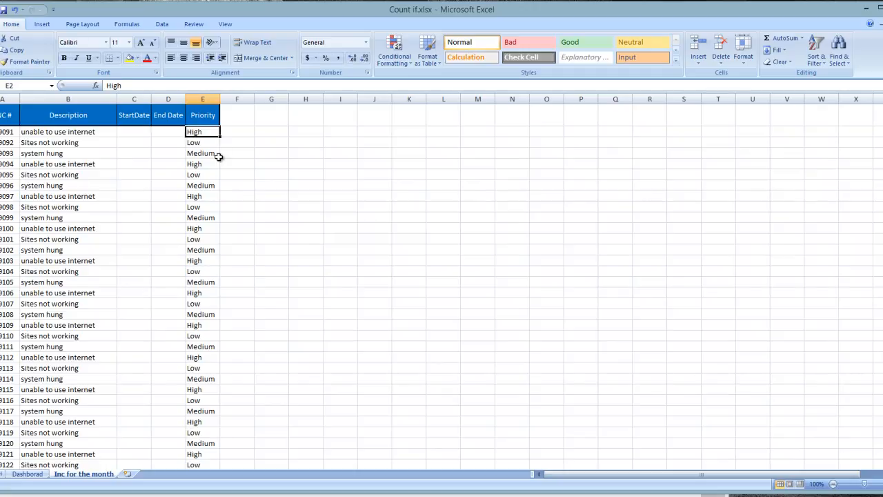
drag(215, 131, 215, 154)
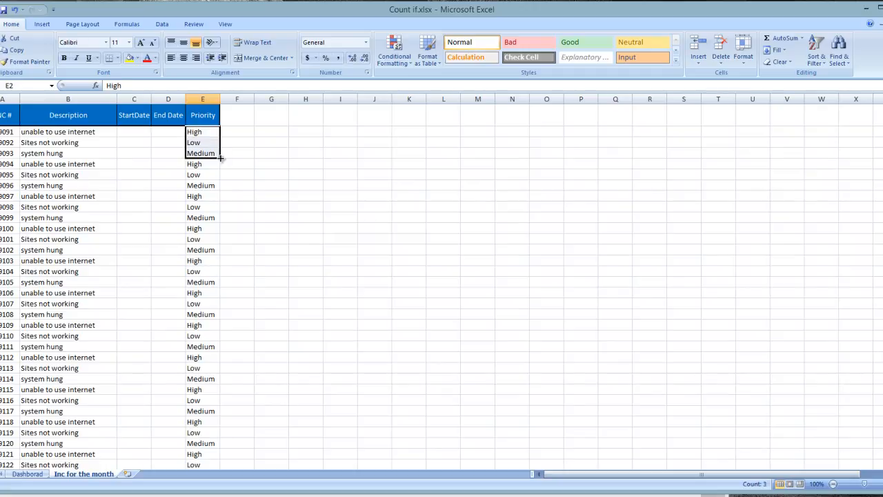
drag(219, 159, 228, 470)
drag(242, 443, 242, 448)
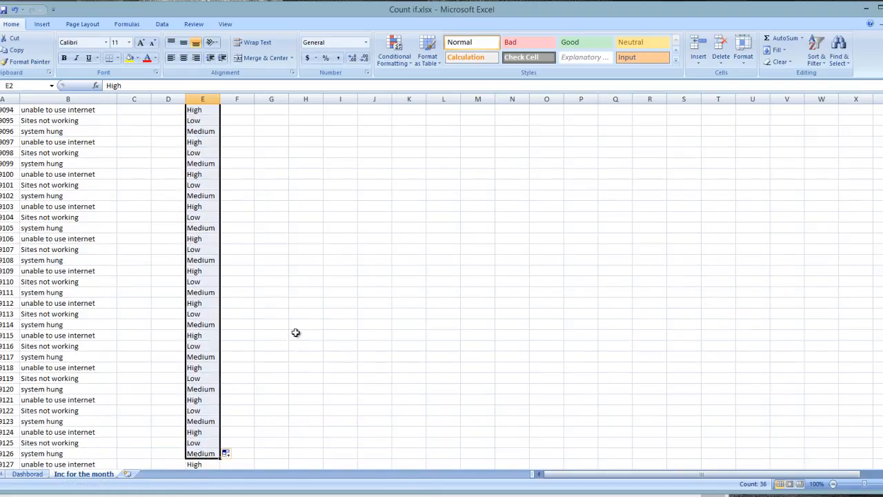
- Review the first Priority entries of the incident list, then the Sep counts on the Dashborad sheet
click(173, 260)
scroll(200, 265, up, 2)
click(209, 131)
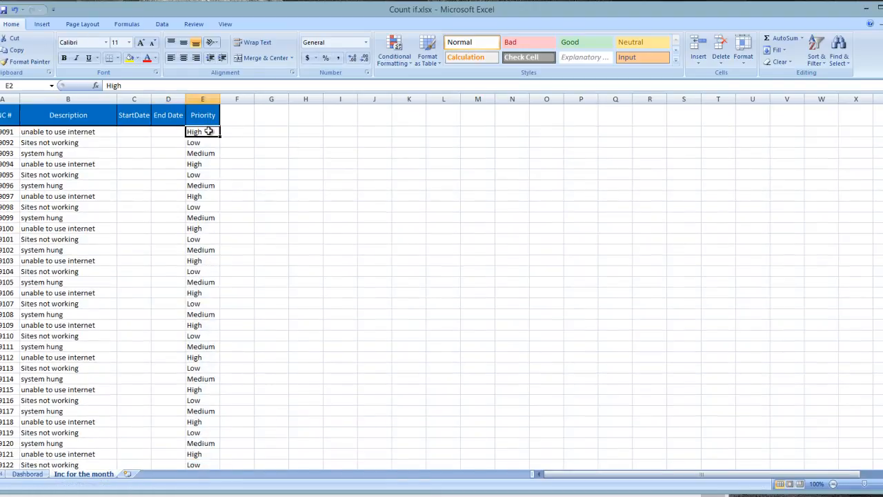
click(209, 143)
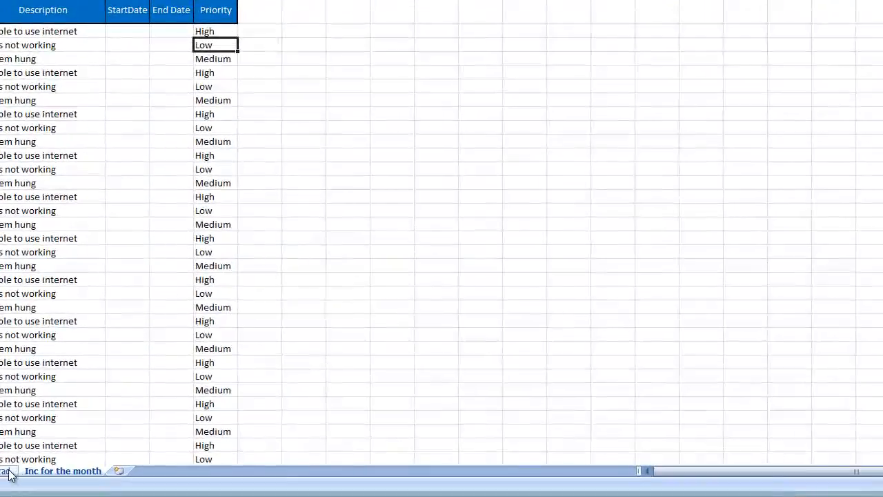
click(27, 474)
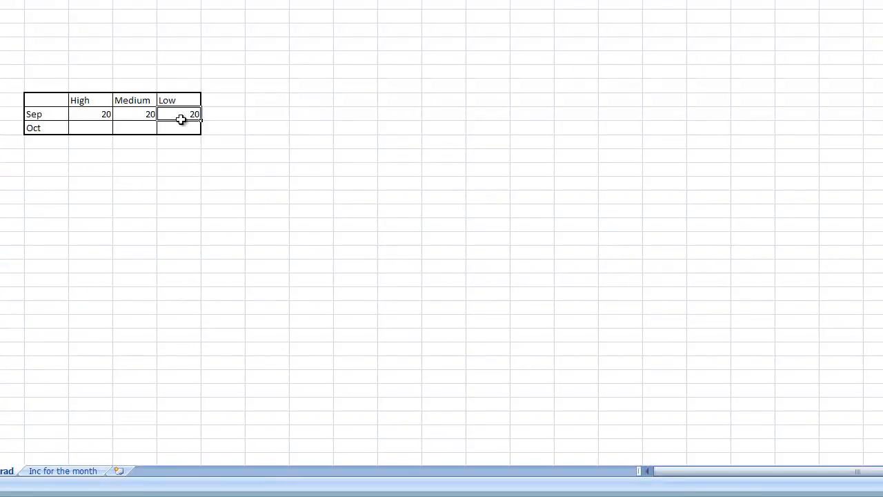
- Change the Priority of incident INC9099 in cell E10 of the Inc for the month sheet to High
click(61, 471)
click(229, 265)
click(212, 142)
text(high)
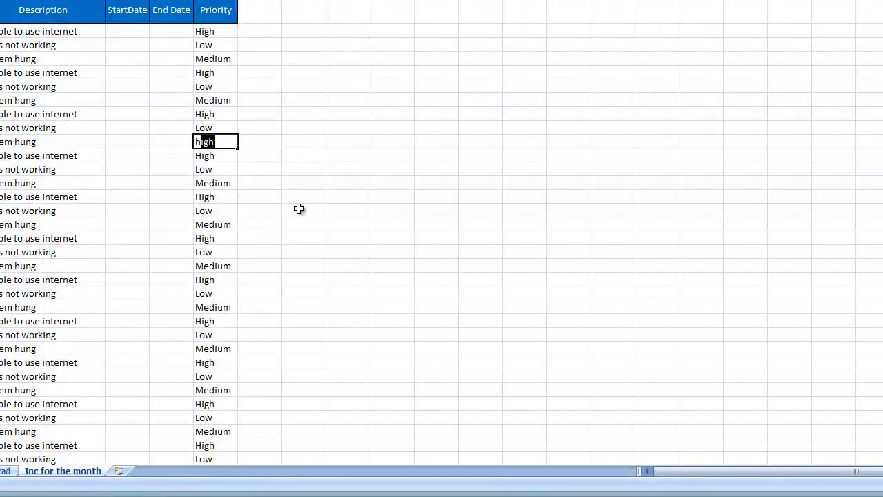
key(Return)
key(Return)
key(Return)
key(Return)
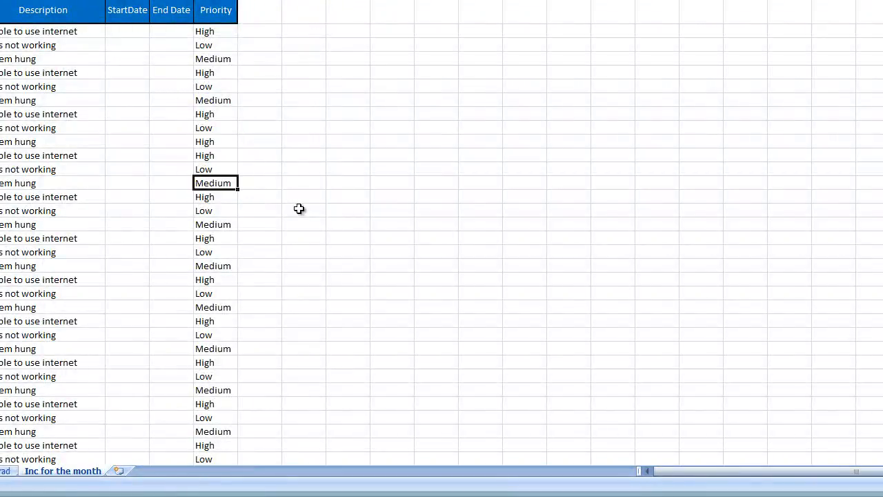
- Change the Priority in cell E15 of the incident list to High
key(Return)
text(h)
key(Return)
key(Return)
key(Return)
key(Return)
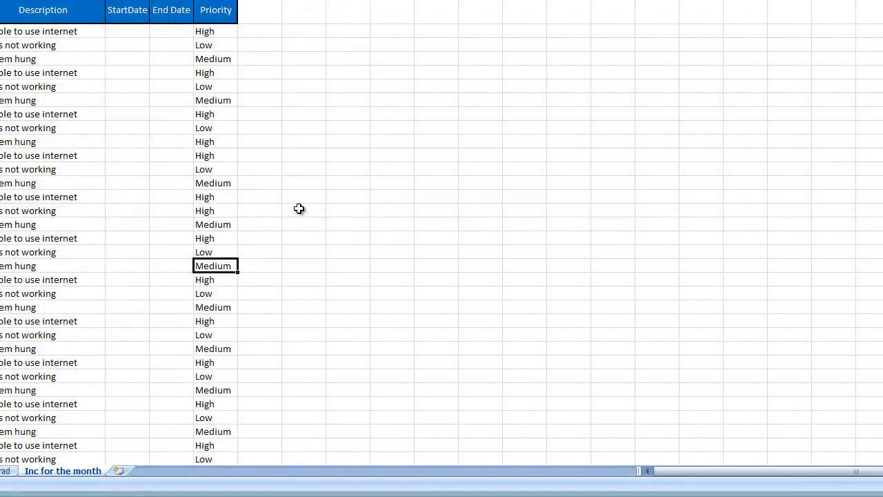
- Change the Priority in cell E20 to Low, reusing the Low entry from E21
key(Return)
text(low)
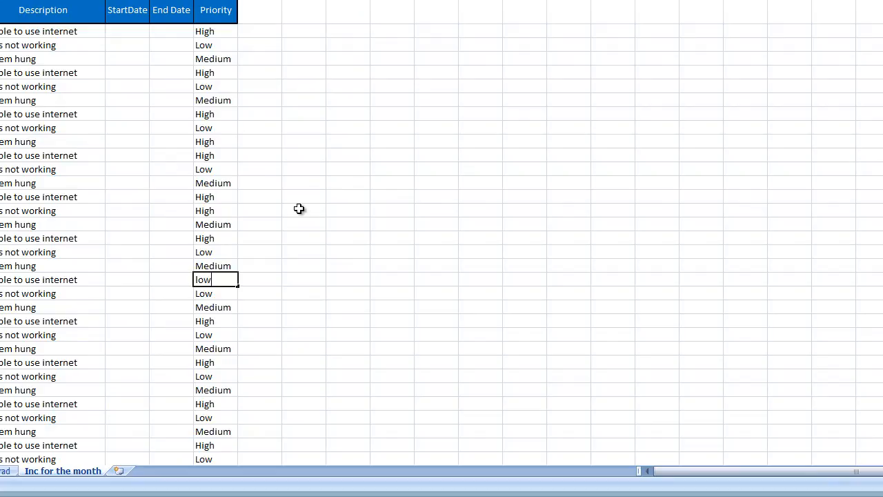
key(Return)
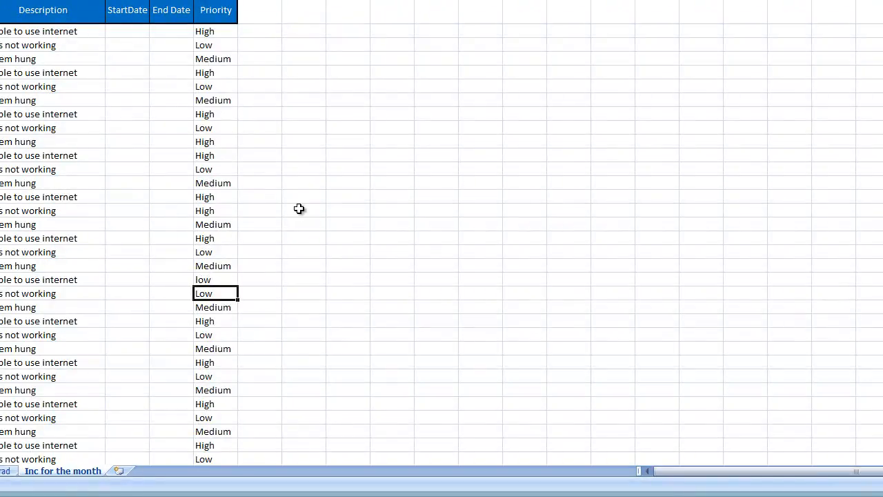
key(ctrl+c)
key(Up)
key(Return)
- Change the Priority in cells E23 and E26 of the incident list to Low
key(Down)
key(Down)
key(Down)
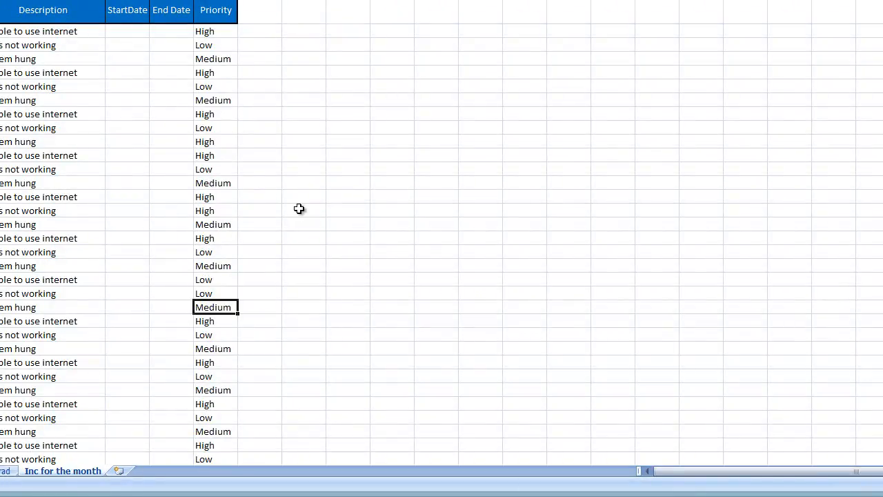
text(L)
key(Return)
key(Down)
key(Down)
text(L)
key(Return)
- Change the Priority in cells E28, E29, E31 and E32 to Low
key(Down)
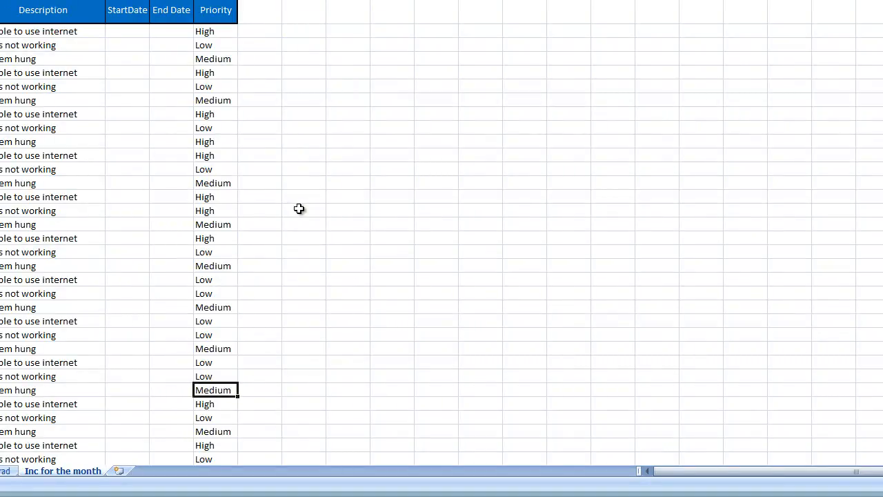
text(L)
key(Return)
key(Down)
key(Up)
text(L)
key(Return)
key(Down)
key(Down)
key(Up)
key(Up)
key(Down)
text(L)
key(Return)
key(Down)
key(Down)
key(Up)
key(Up)
text(L)
key(Return)
- Change the Priority in cells E34 and E35 of the incident list to Low
key(Down)
key(Down)
key(Down)
key(Up)
key(Up)
key(Up)
key(Down)
text(L)
key(Return)
key(Down)
key(Up)
text(L)
key(Return)
- Go back up the Priority column and change cells E14 and E15 to Medium
key(Down)
key(Down)
key(Down)
key(Up)
key(Up)
key(Up)
key(Up)
key(Up)
key(Up)
key(Up)
key(Up)
key(Up)
key(Up)
key(Up)
key(Up)
key(Up)
key(Up)
key(Up)
key(Up)
key(Up)
key(Down)
key(Down)
key(Up)
text(l)
key(Up)
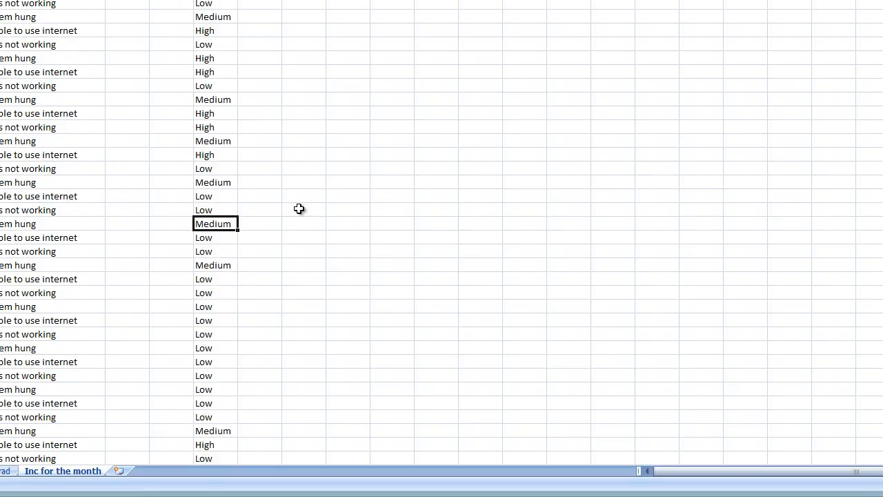
key(Up)
key(Up)
key(Up)
key(Up)
key(Up)
key(Up)
key(Up)
key(Up)
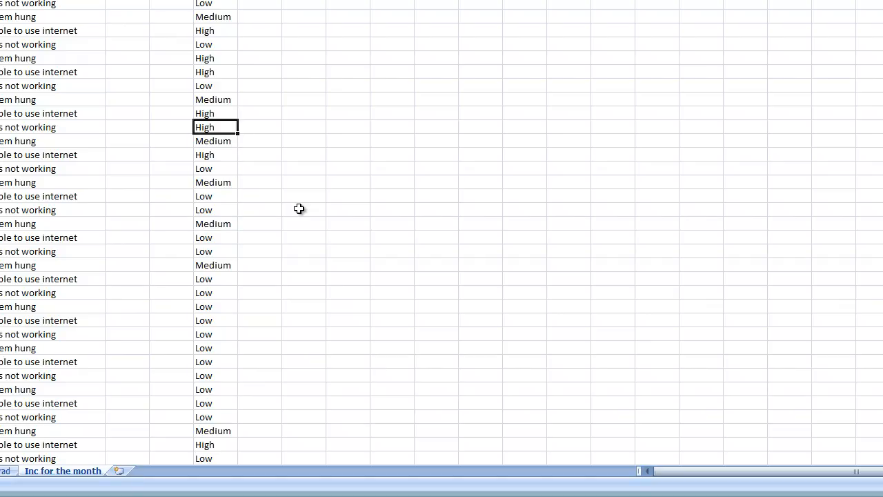
text(m)
key(Down)
key(Up)
key(Down)
text(m)
key(Down)
- Change the Priority in cells E8, E10 and E11 of the incident list to Medium
key(Up)
key(Up)
key(Up)
key(Up)
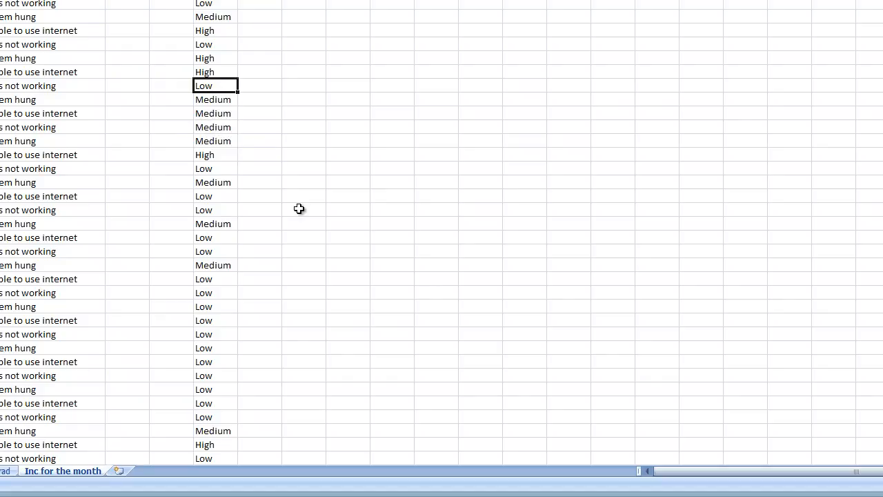
key(Up)
key(Up)
key(Up)
key(Up)
text(m)
key(Down)
key(Down)
text(m)
key(Down)
text(m)
key(Down)
- Check the Sep counts for High, Medium and Low and their formulas on the Dashborad sheet
key(Up)
key(Up)
key(Up)
key(Up)
key(Up)
key(Up)
key(Up)
key(Up)
key(Up)
key(Up)
key(Up)
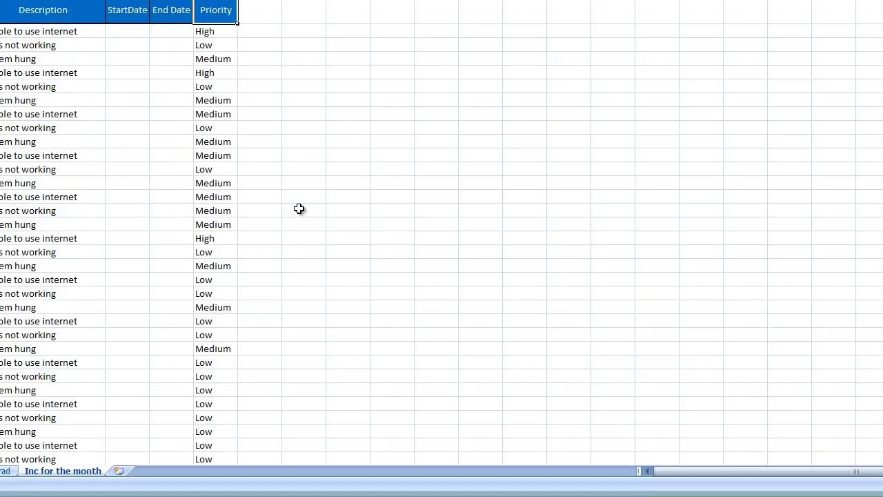
click(3, 470)
click(189, 253)
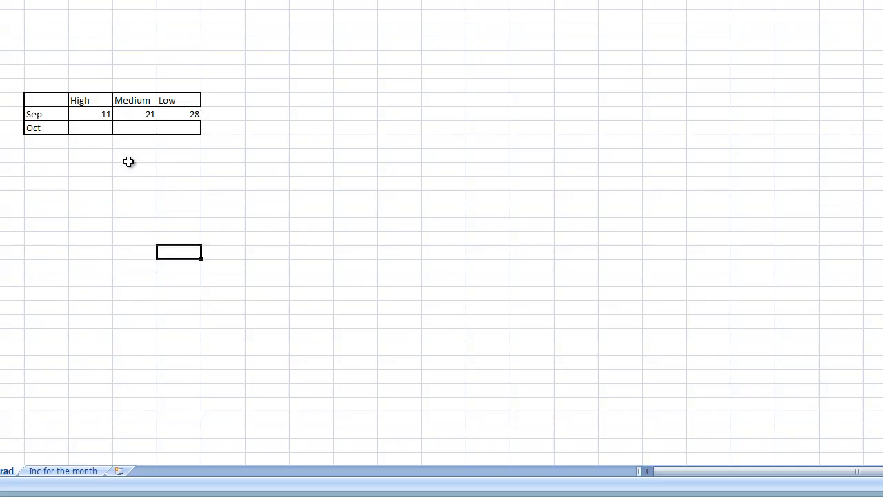
drag(87, 117, 191, 114)
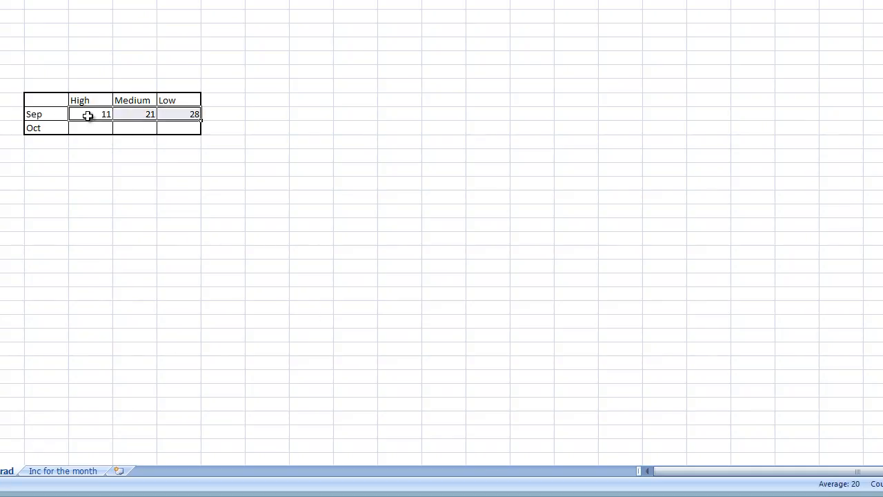
click(90, 116)
click(147, 114)
click(189, 116)
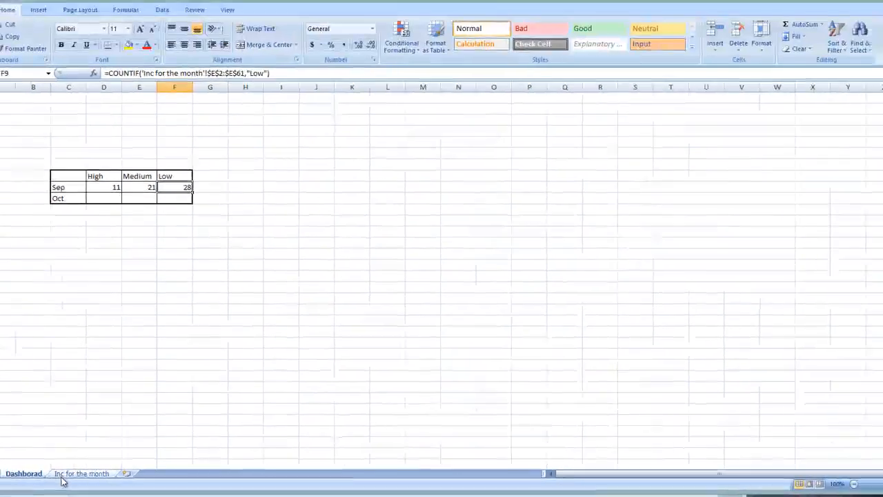
- Fill High from E2 down to E61 on the Inc for the month sheet and check the Sep counts on the Dashborad sheet
click(60, 471)
click(198, 131)
double_click(220, 138)
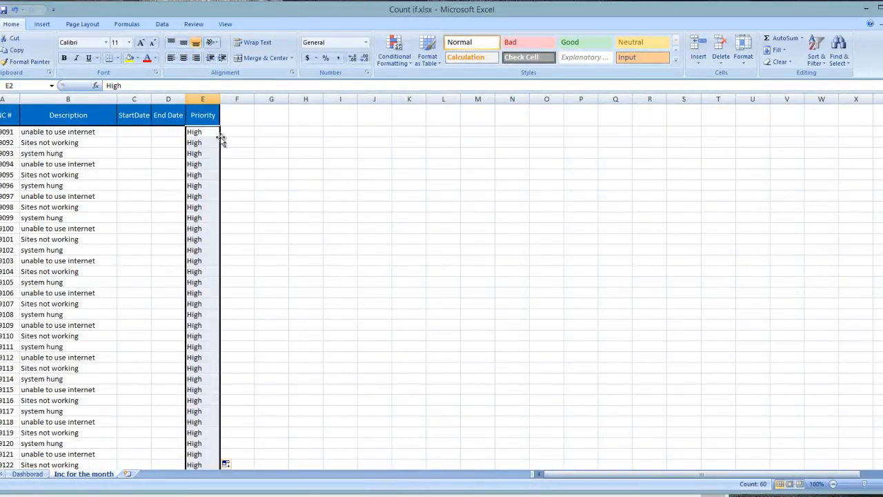
click(27, 473)
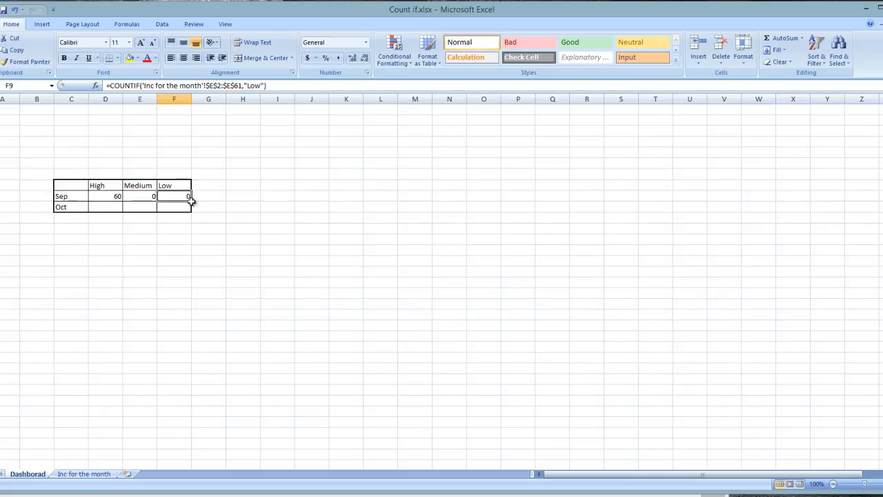
- On the Inc for the month sheet, set E2 to Medium and fill it down the Priority column
click(81, 475)
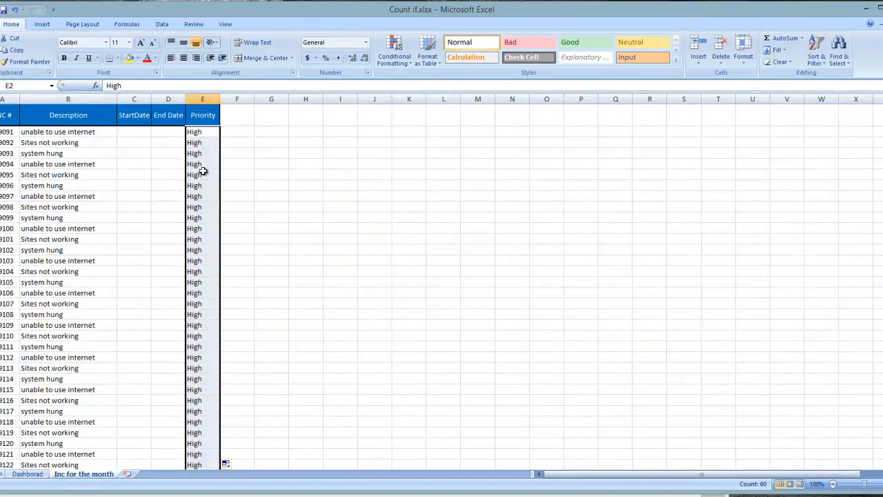
click(204, 130)
text(Med)
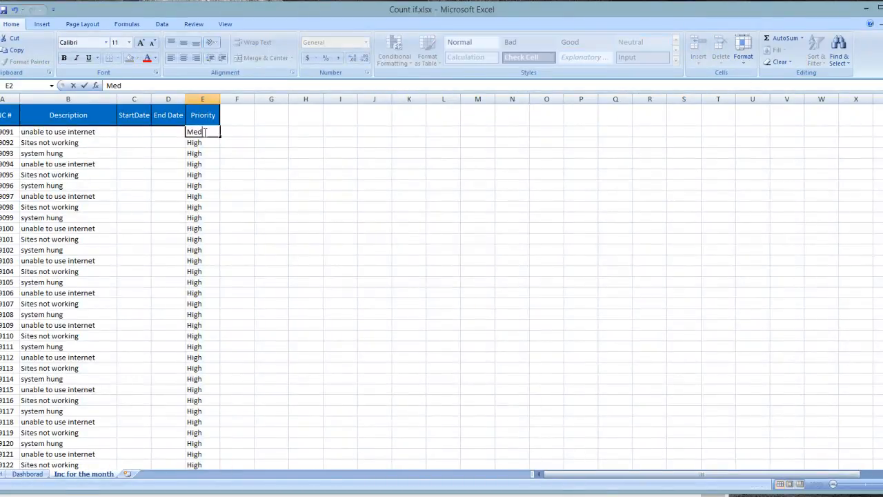
text(ium)
key(Return)
click(204, 132)
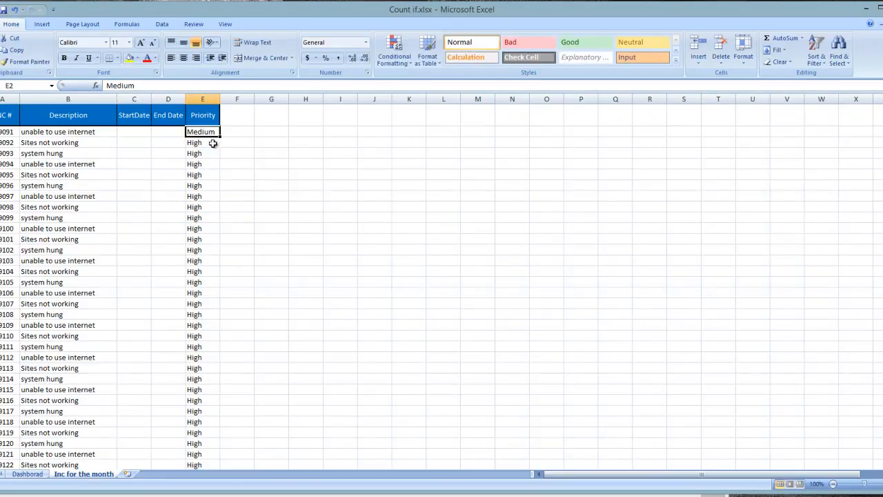
click(218, 140)
click(213, 133)
click(220, 137)
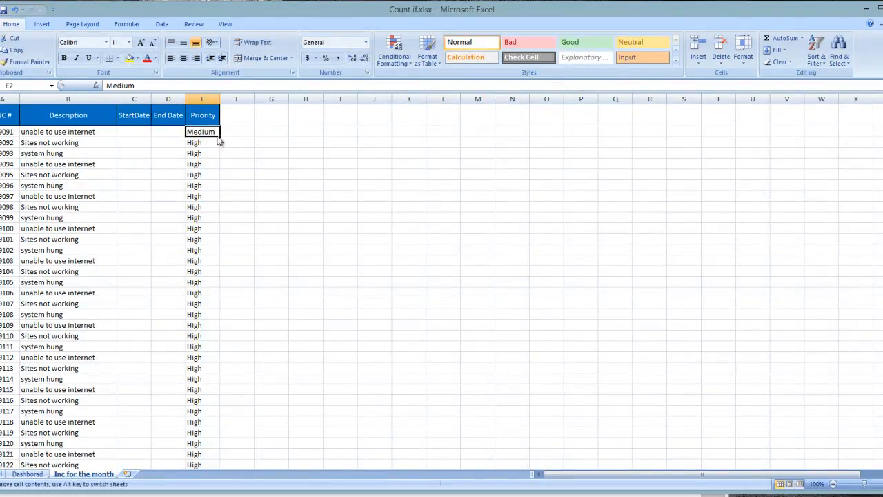
double_click(220, 137)
click(227, 218)
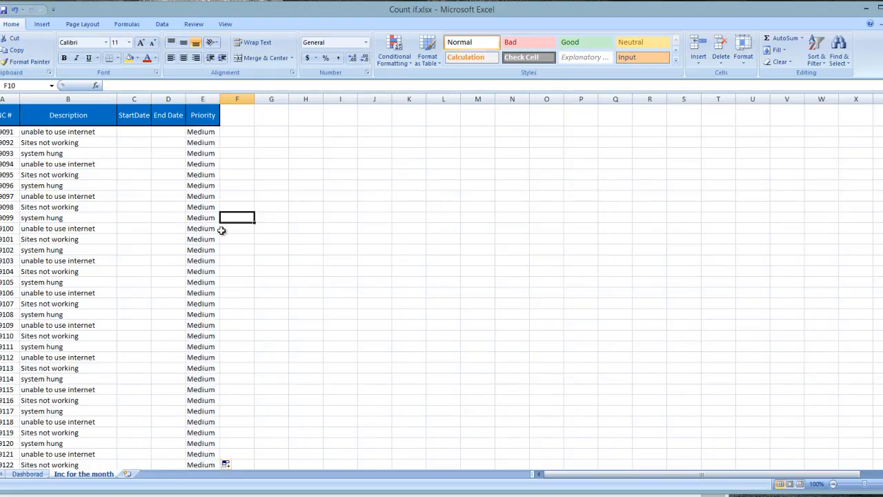
- Check the Sep counts for High and Medium on the Dashborad sheet
click(28, 474)
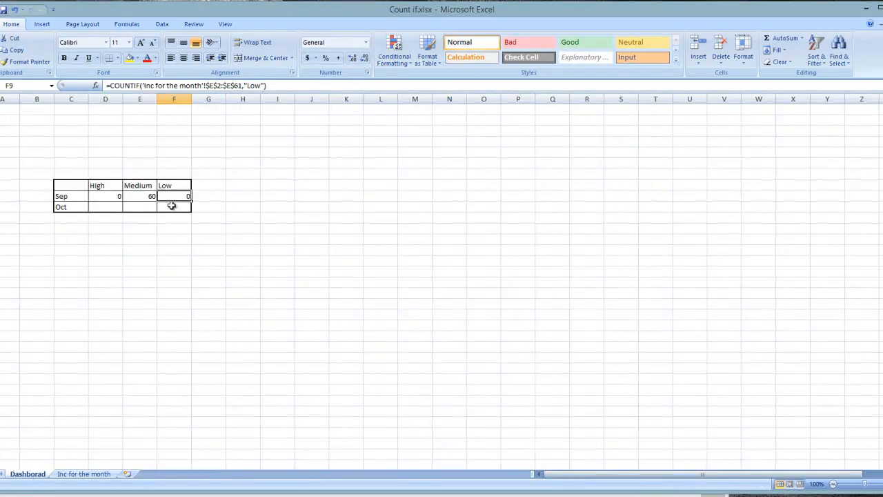
click(112, 196)
click(153, 197)
- Fill the Sep COUNTIF formulas in D9:F9 down into the Oct row
drag(100, 197, 193, 210)
click(165, 266)
drag(113, 207, 177, 209)
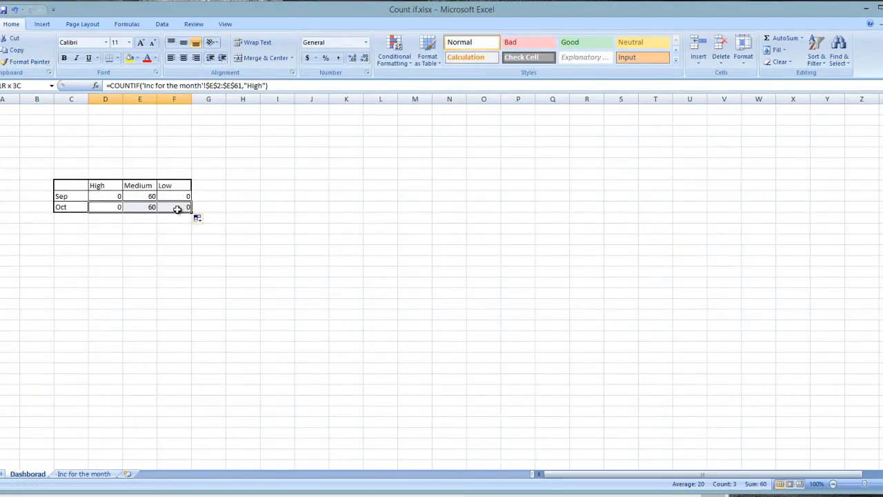
click(149, 273)
- Add a Nove row label in C11 and fill the Oct formulas in D10:F10 down into D11:F11
click(63, 219)
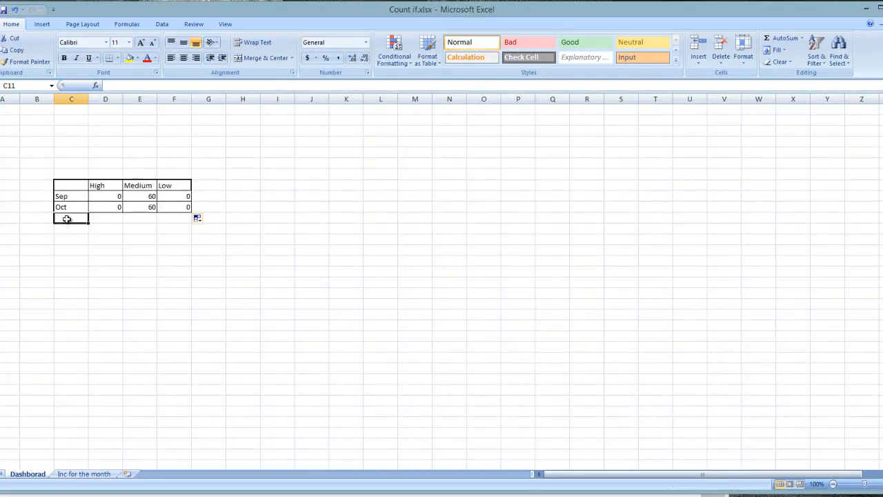
text(Nove)
key(Tab)
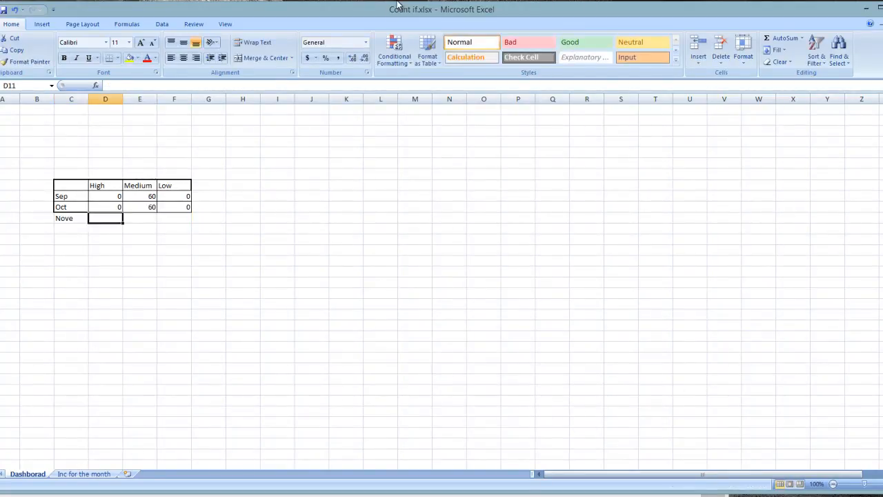
drag(110, 207, 193, 222)
click(214, 274)
- Check the High, Medium and Low formulas in the Nove row and select the whole table C8:F11
click(115, 218)
click(143, 218)
click(177, 219)
click(133, 219)
click(104, 219)
click(164, 219)
drag(61, 187, 182, 223)
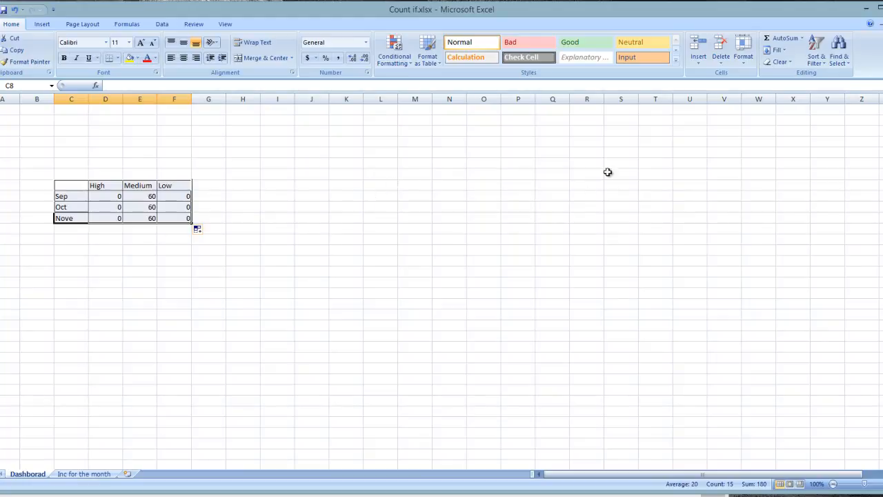
click(86, 272)
drag(76, 181, 178, 211)
click(105, 239)
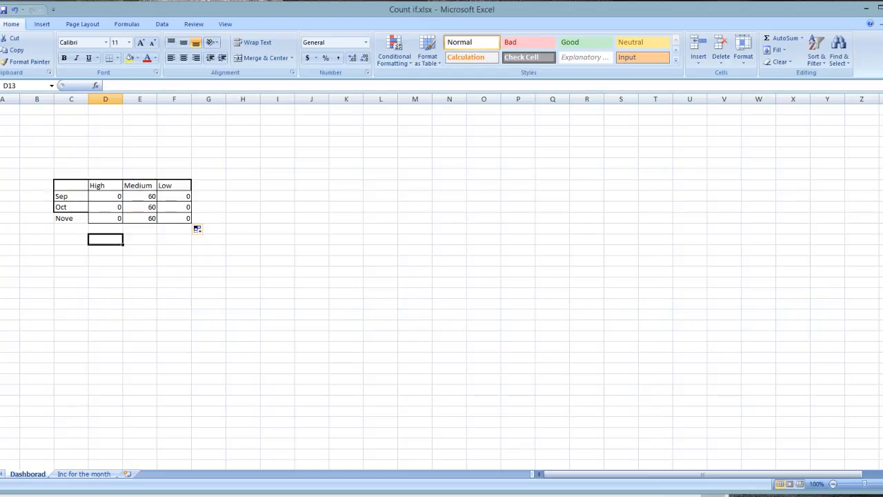
click(301, 366)
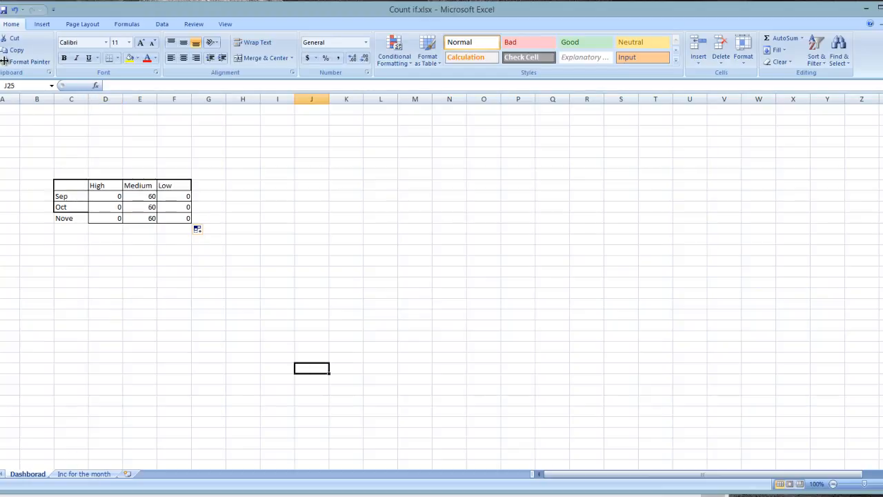
- Create a new blank workbook
key(ctrl+n)
click(297, 261)
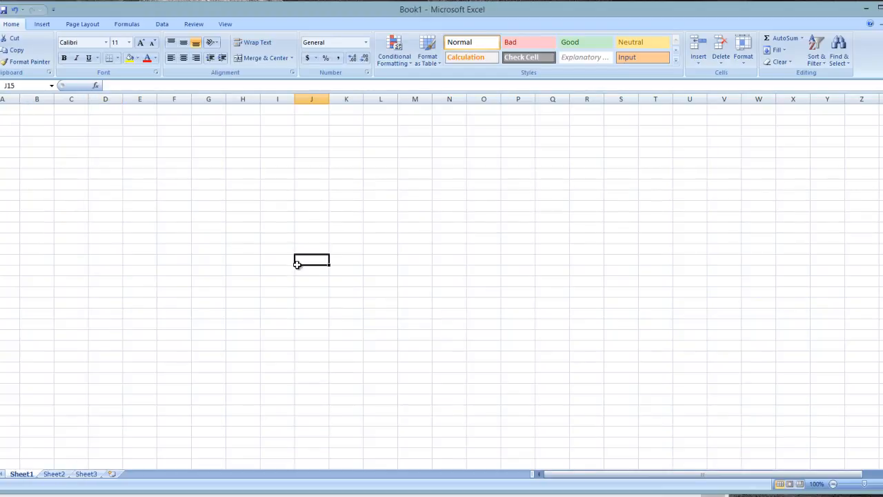
click(98, 460)
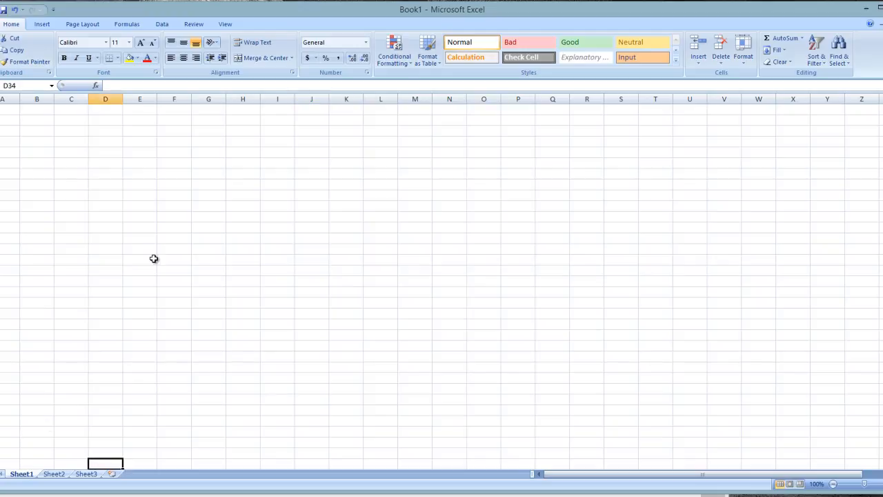
click(60, 128)
click(116, 142)
click(202, 151)
click(93, 154)
click(82, 154)
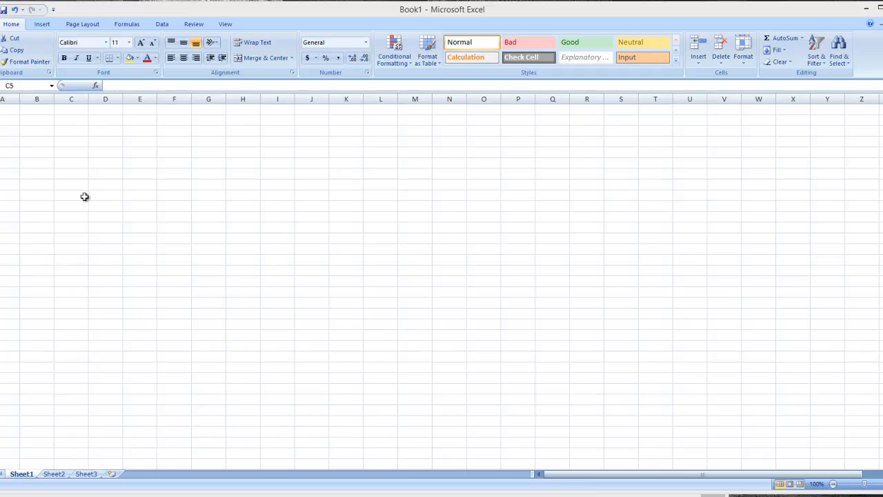
- Enter the column headers First Name, Middel Name and Laste Name in B4:D4
click(32, 144)
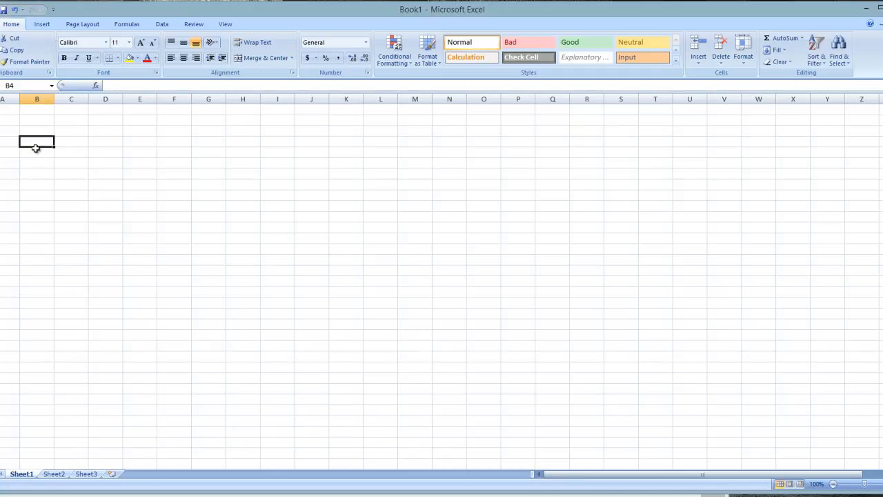
text(First Name)
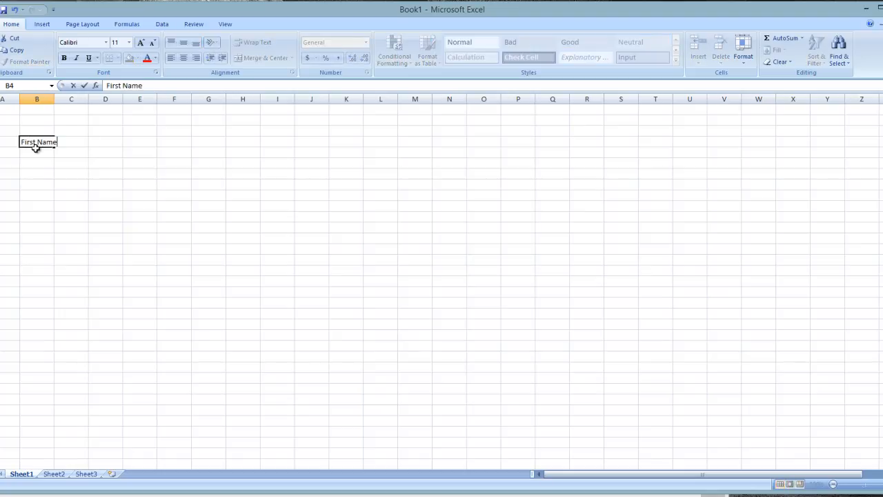
key(Tab)
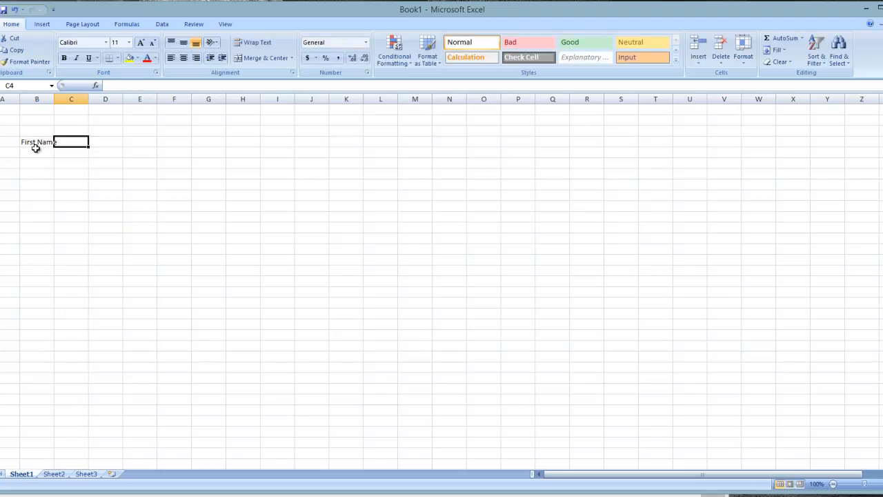
text(Middel Nam)
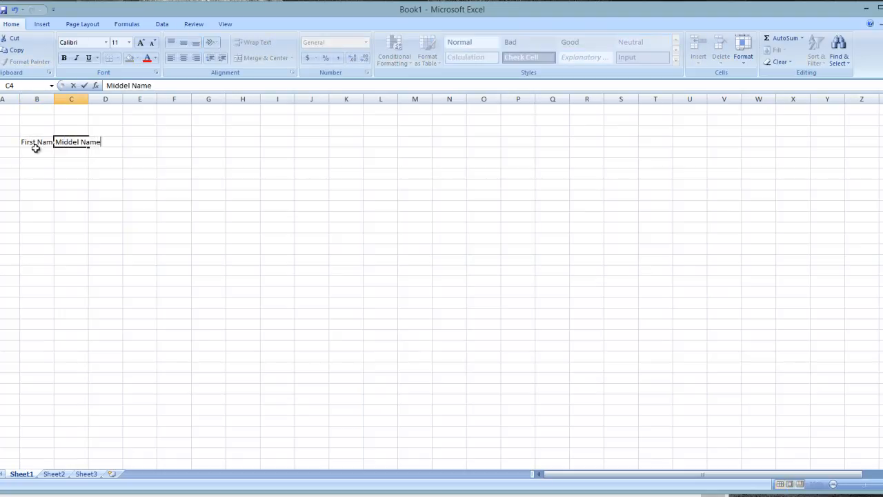
text(e)
key(Tab)
text(La)
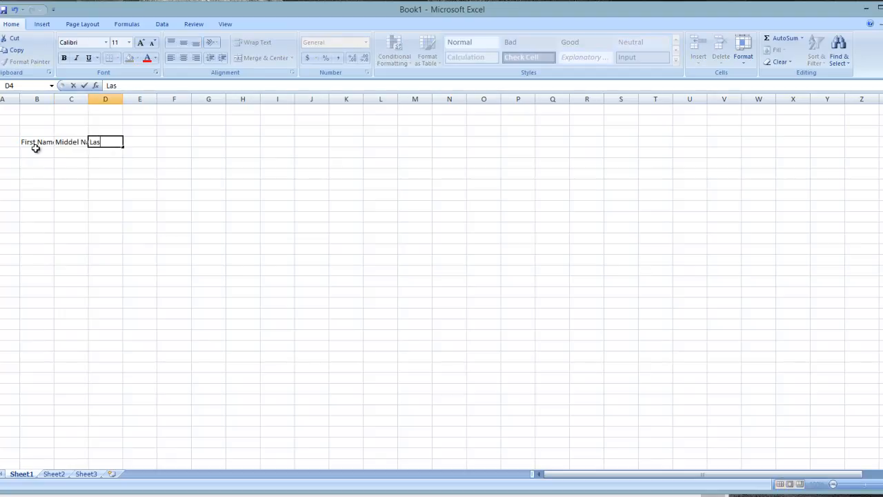
text(ste Name)
click(35, 148)
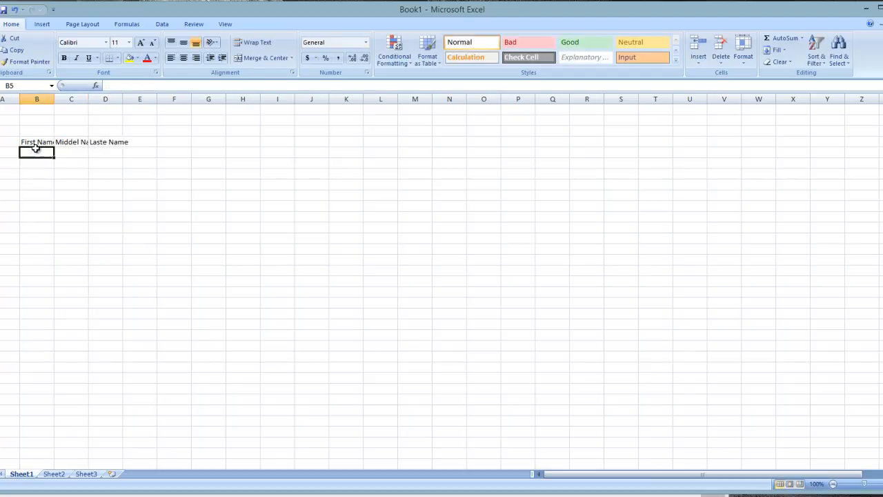
- Autofit the widths of columns B, C and D to their header text
double_click(55, 98)
double_click(97, 98)
double_click(142, 98)
click(168, 185)
- Enter the sample values A, B and C in cells B6, C6 and D6
click(43, 164)
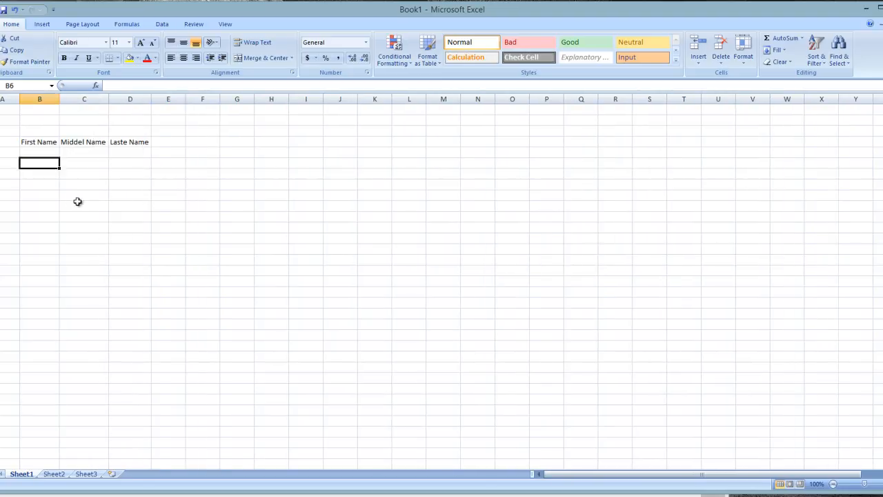
text(A)
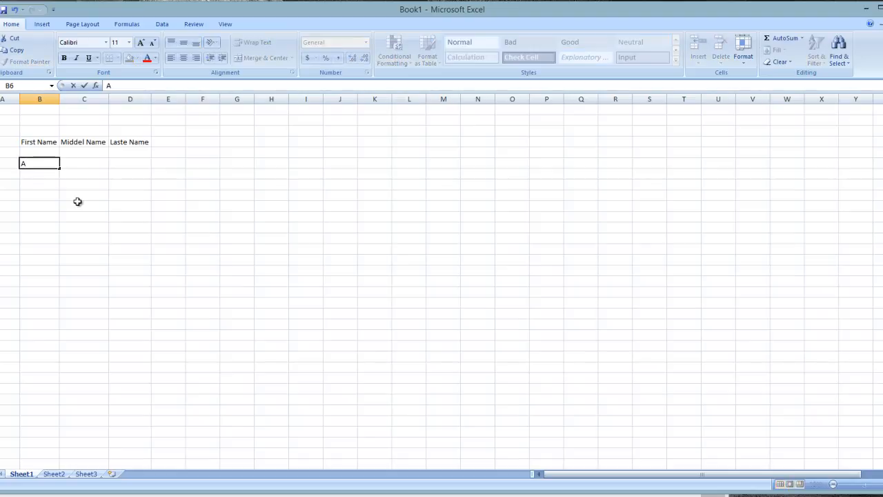
key(Tab)
text(B)
key(Tab)
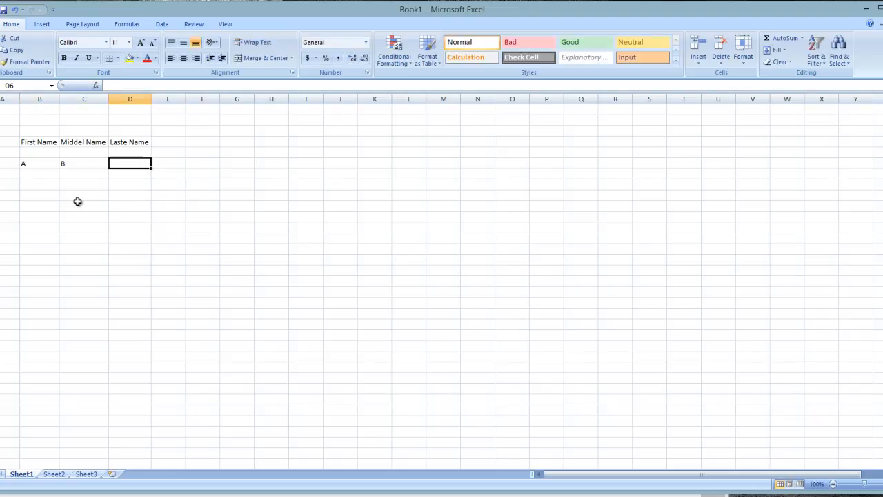
text(C)
key(Tab)
- Correct the header in D4 to Last Name
key(Up)
key(Up)
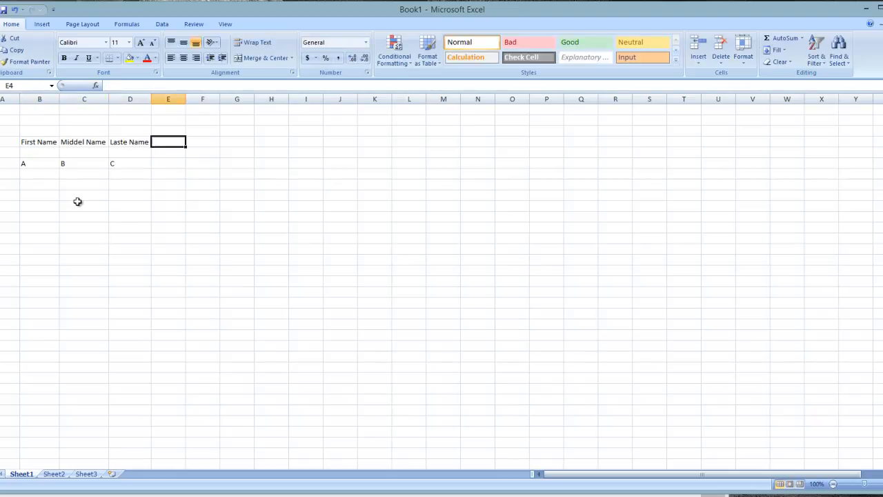
key(Left)
key(F2)
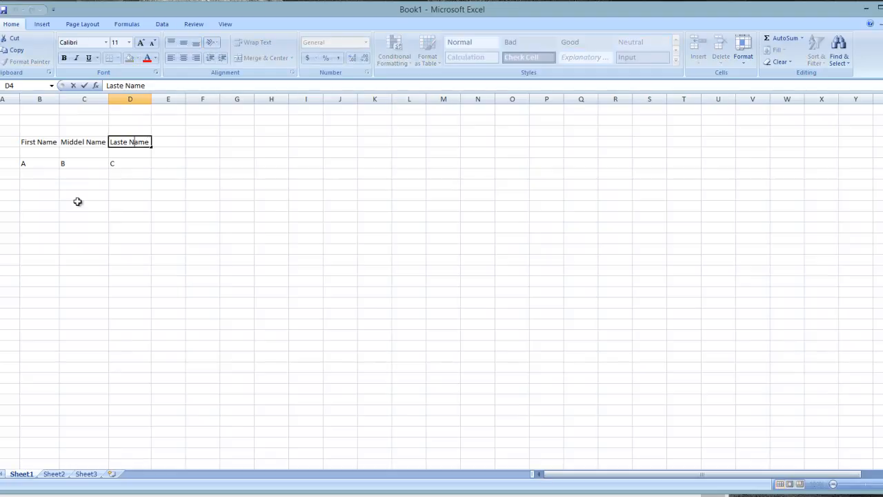
key(BackSpace)
key(Return)
key(Down)
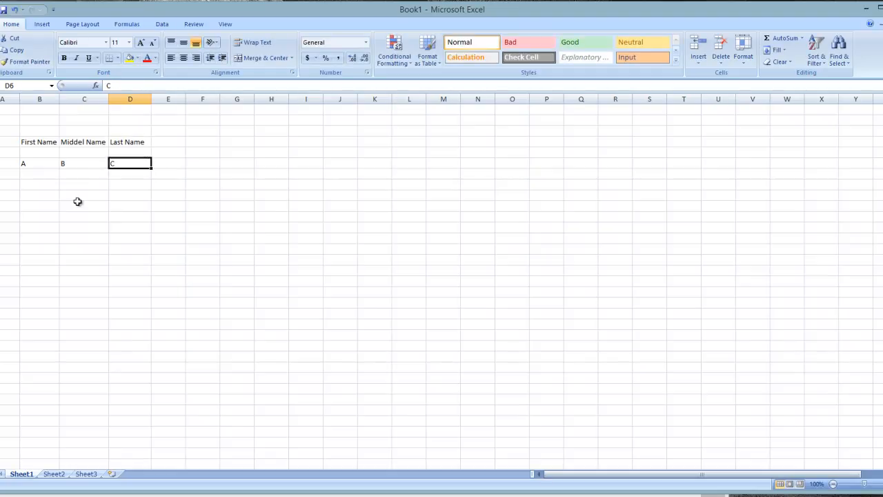
- Enter the combined text A B C manually in E6
key(Tab)
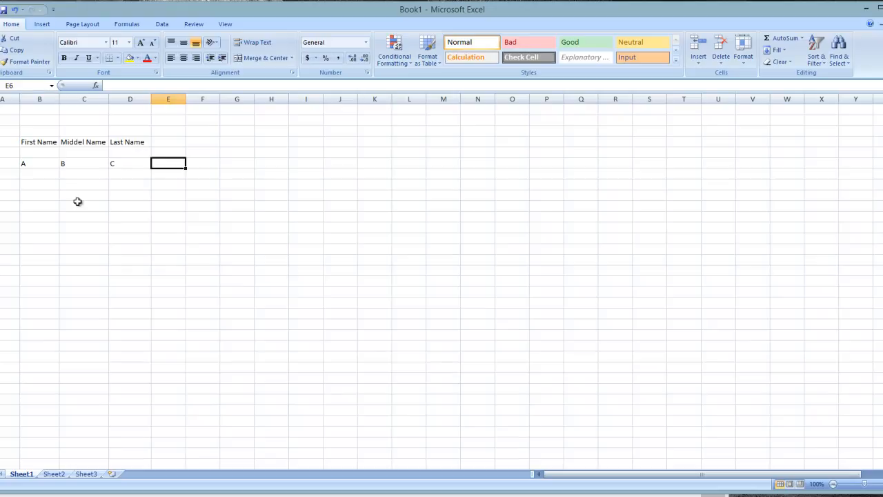
key(Left)
key(Left)
key(Left)
key(Right)
key(Right)
key(Right)
text(A)
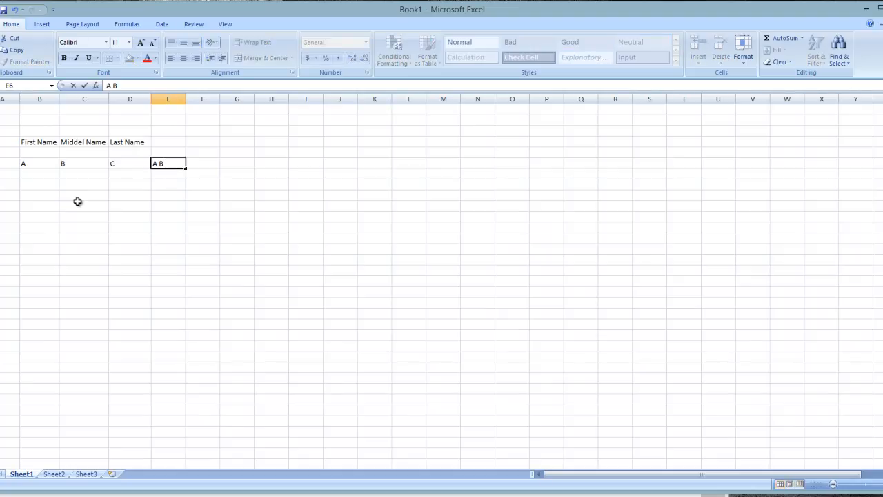
key(Return)
key(Up)
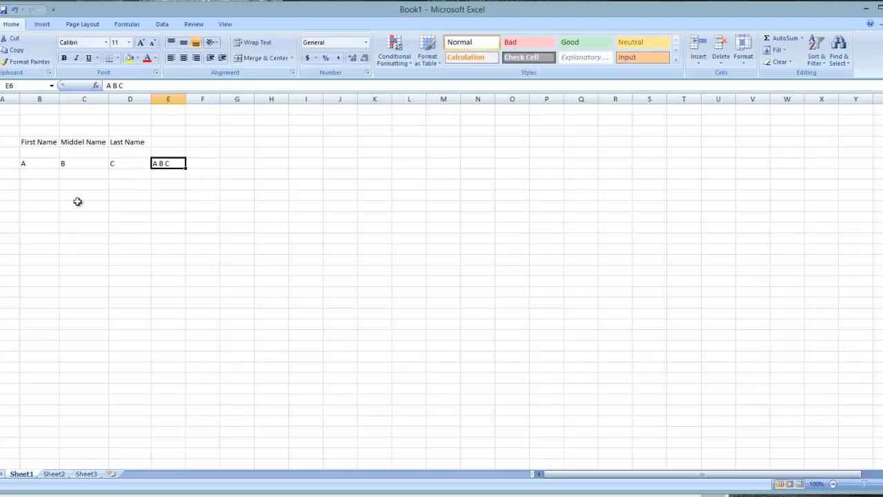
- Clear the manually entered text from E6
click(247, 207)
click(180, 163)
key(Delete)
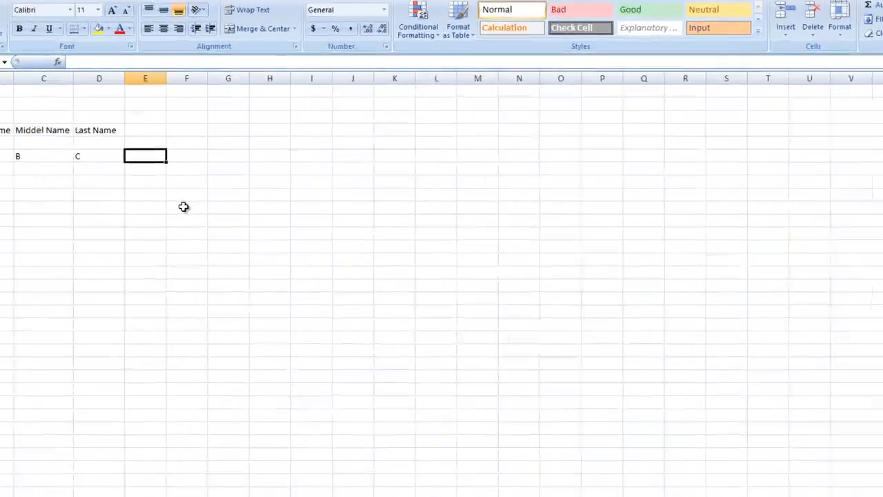
- Join the three name values in E6 with the formula =B6&C6&D6, and clear the cell again
drag(166, 237, 171, 228)
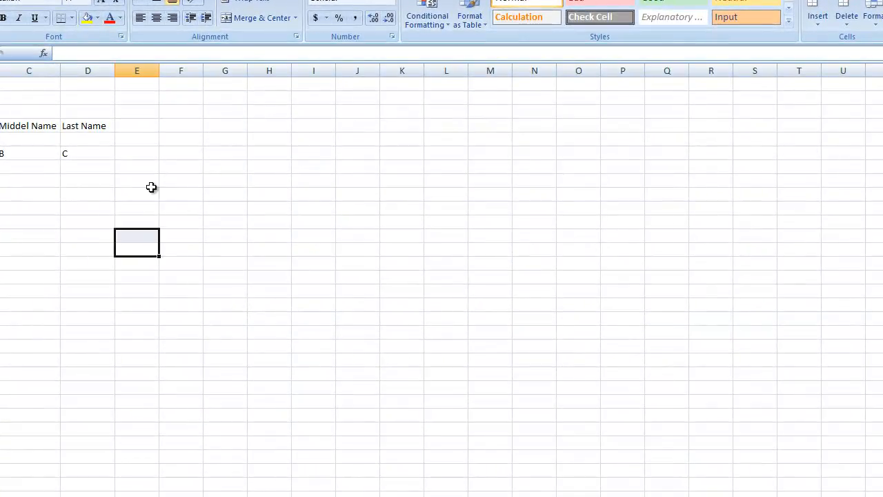
click(150, 152)
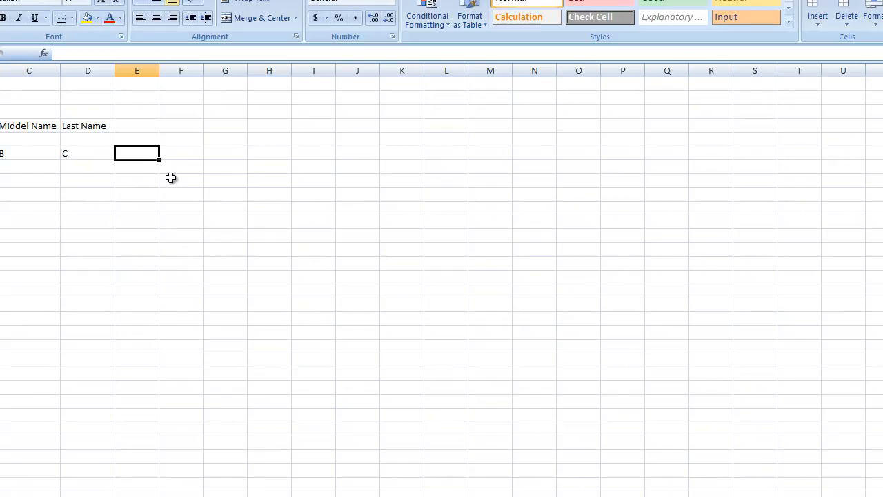
text(=)
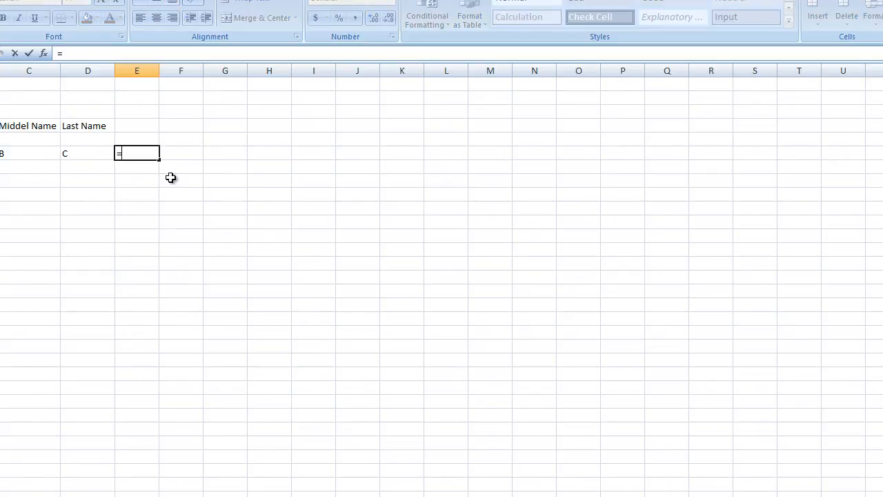
key(Left)
key(Left)
key(Left)
text(&)
key(Left)
key(Left)
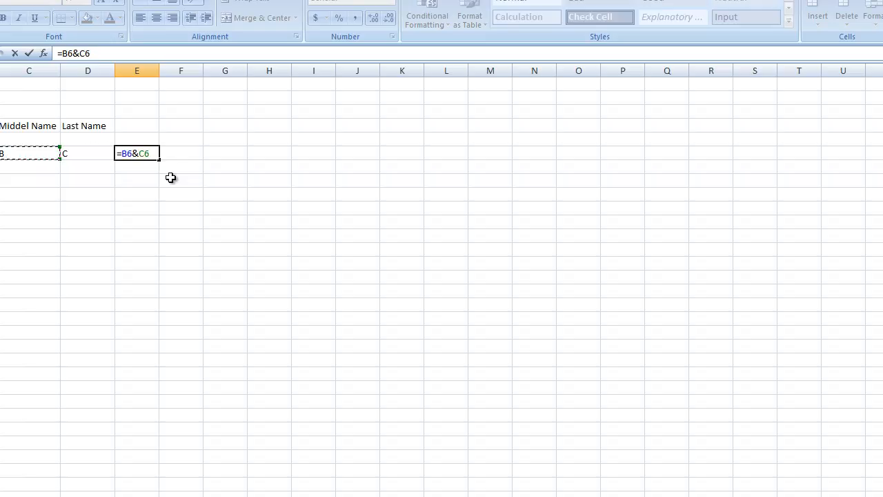
text(&)
key(Left)
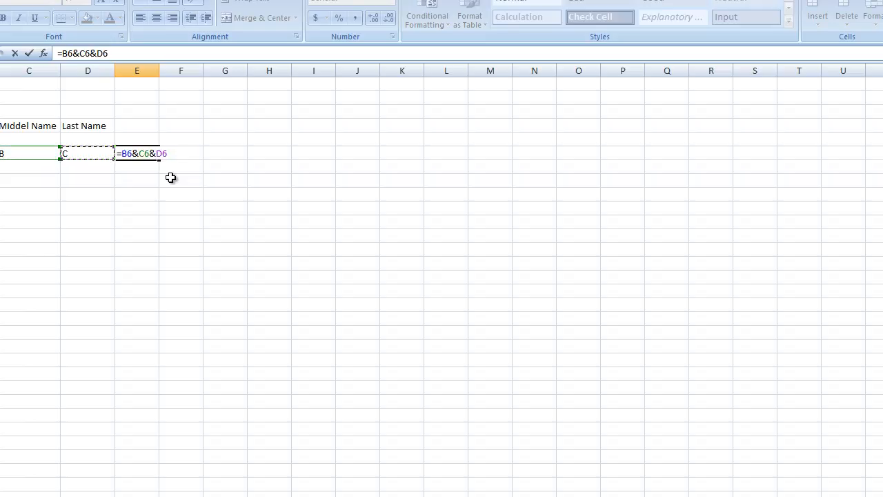
key(ctrl+Return)
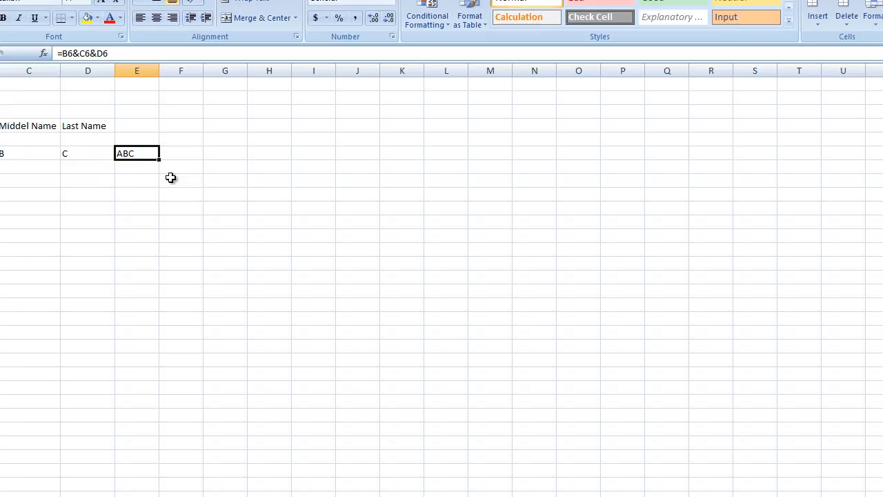
key(Delete)
key(Up)
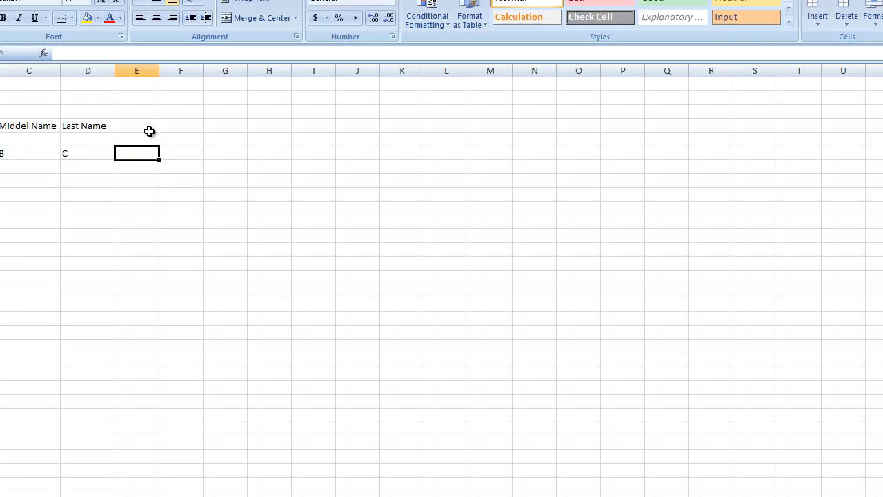
- Open Insert Function for E6 and search for concanate
click(45, 52)
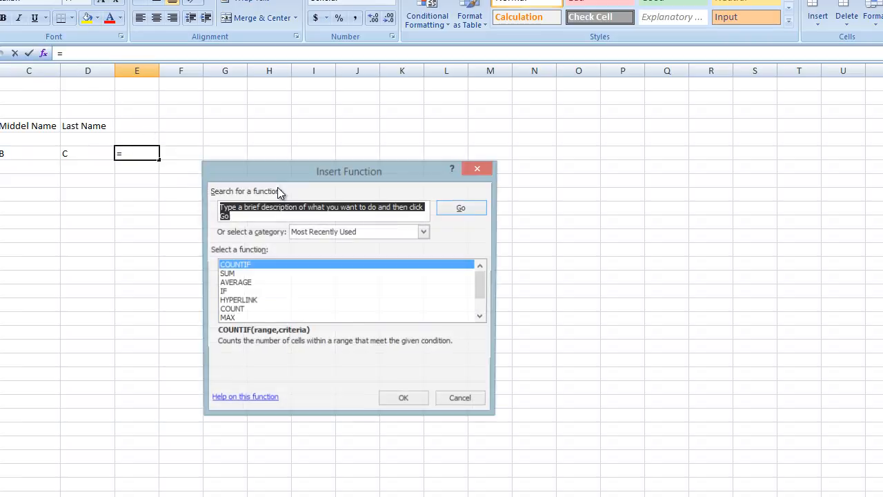
text(concanate)
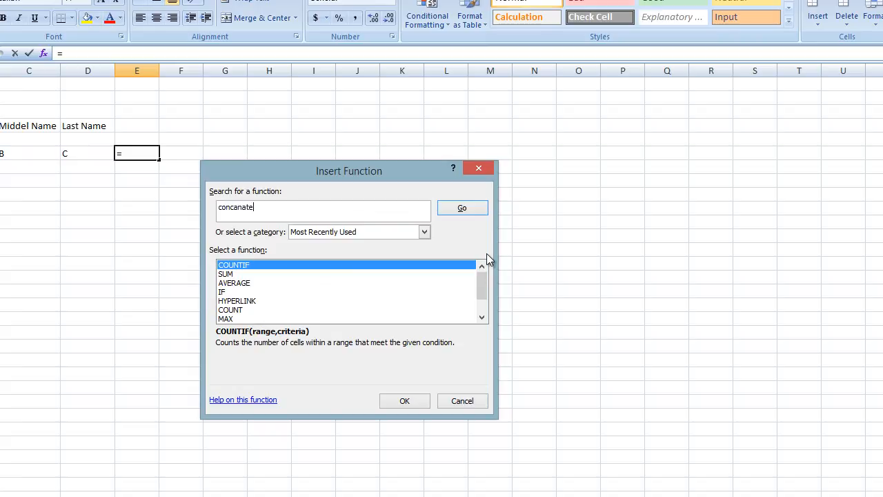
key(Return)
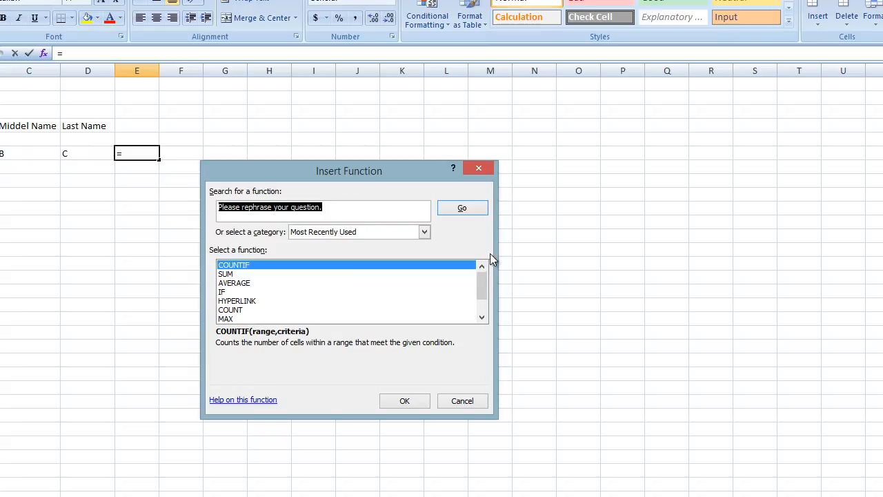
- Set the function category to All and search for concate
drag(486, 284, 486, 302)
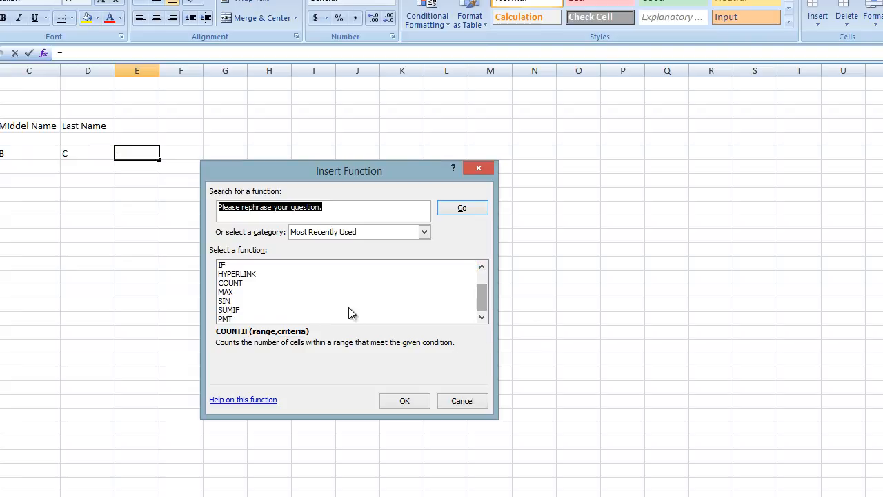
click(342, 234)
click(341, 253)
click(325, 207)
double_click(325, 207)
drag(325, 207, 119, 210)
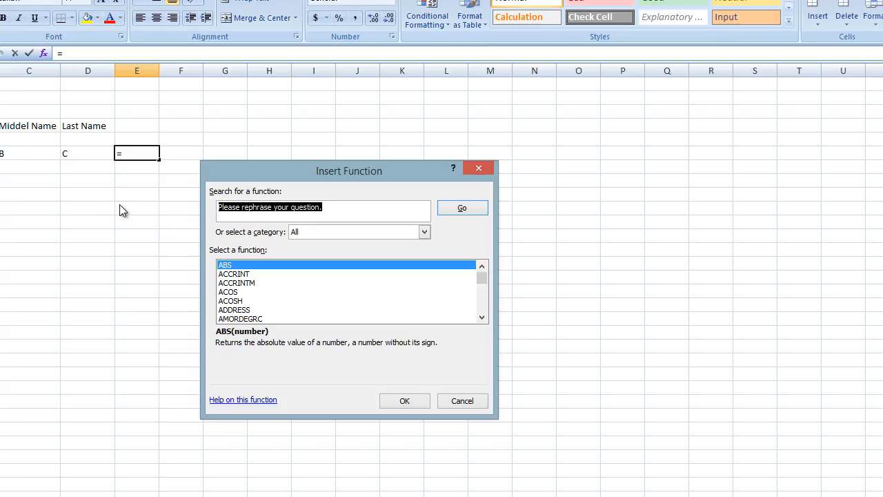
text(concate)
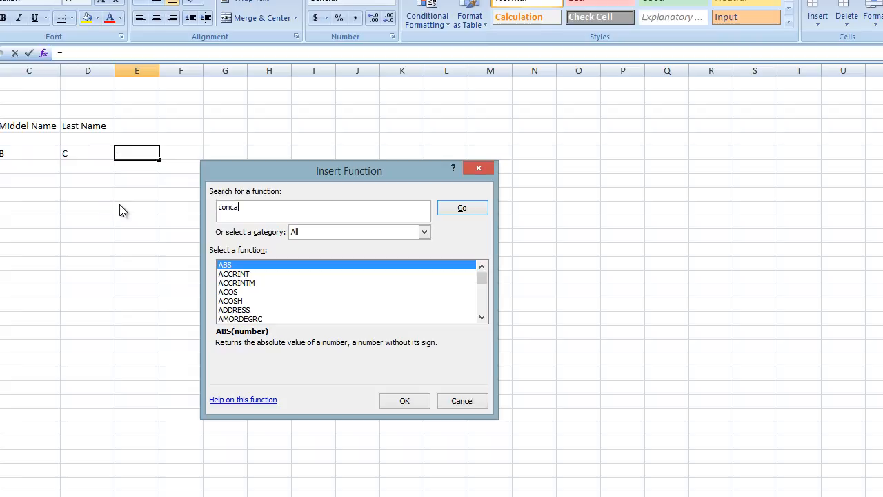
key(Return)
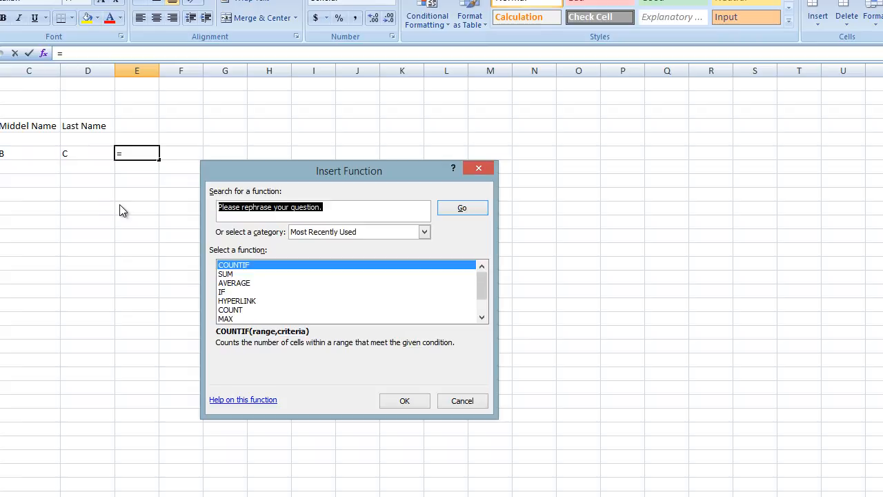
click(467, 209)
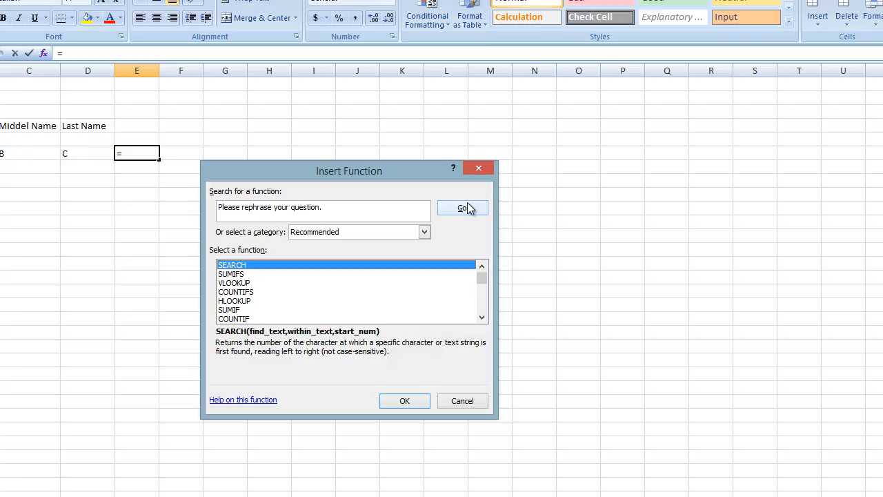
drag(481, 293, 478, 300)
click(460, 400)
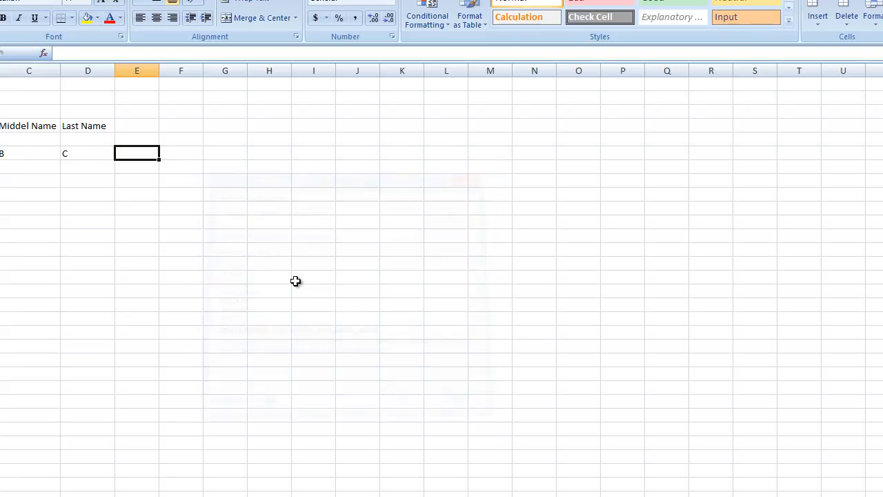
- Start a CONCATENATE formula in E6, open its function arguments dialog and move the dialog clear of the name cells
text(=)
key(BackSpace)
text(=con)
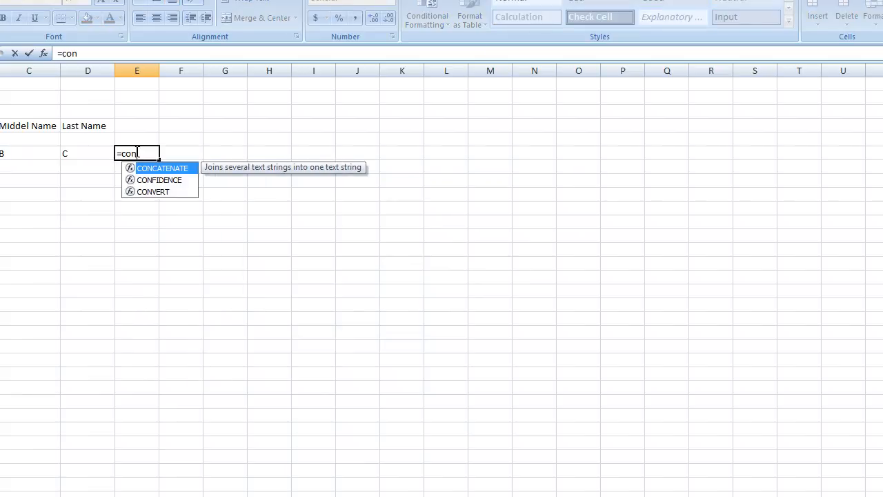
key(Tab)
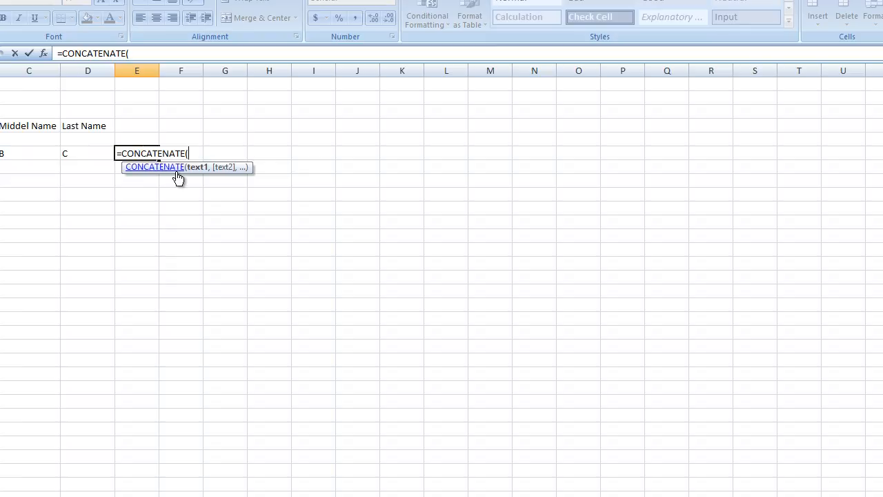
click(44, 52)
drag(329, 179, 457, 129)
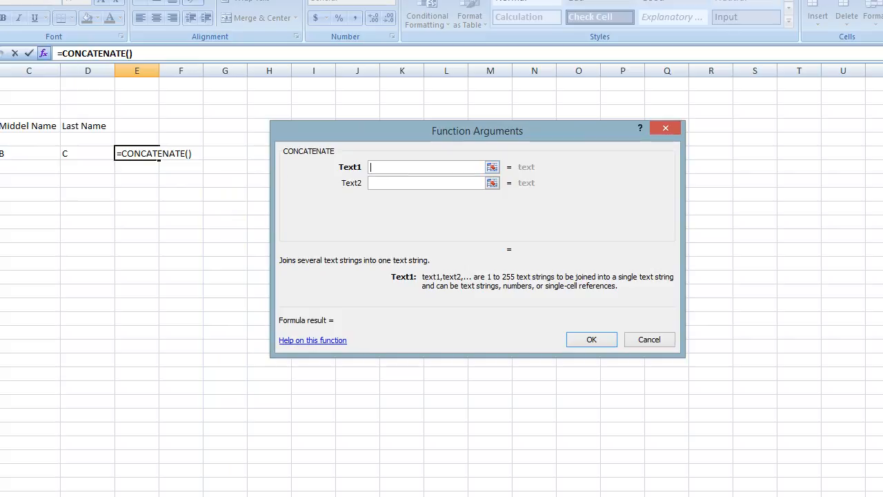
- Set the first three CONCATENATE arguments to B6, a quoted space and C6
text(B6)
click(430, 181)
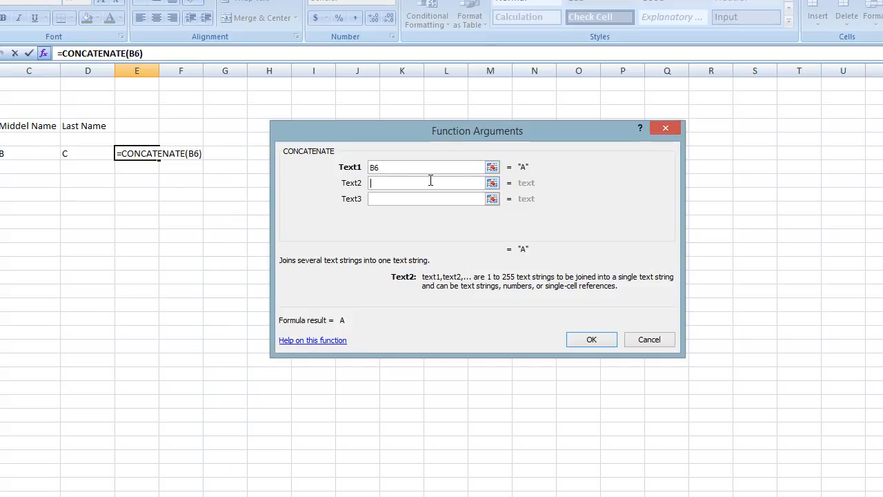
text(")
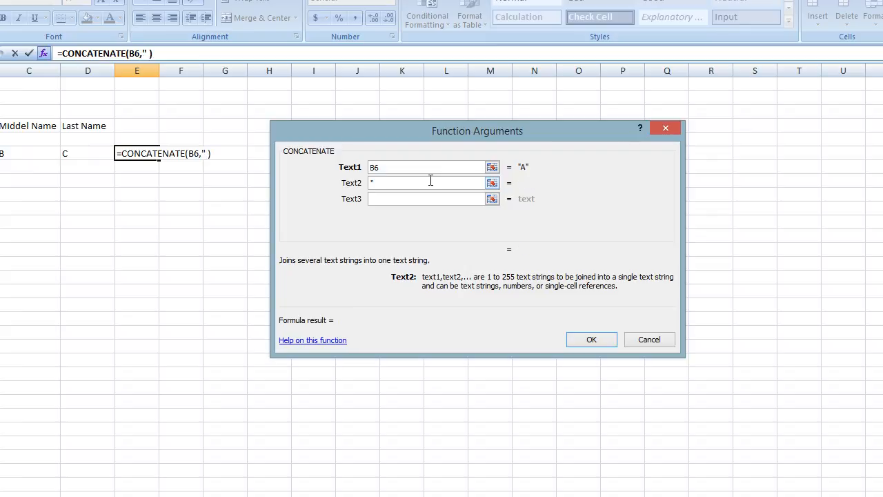
text( ")
key(Tab)
click(16, 154)
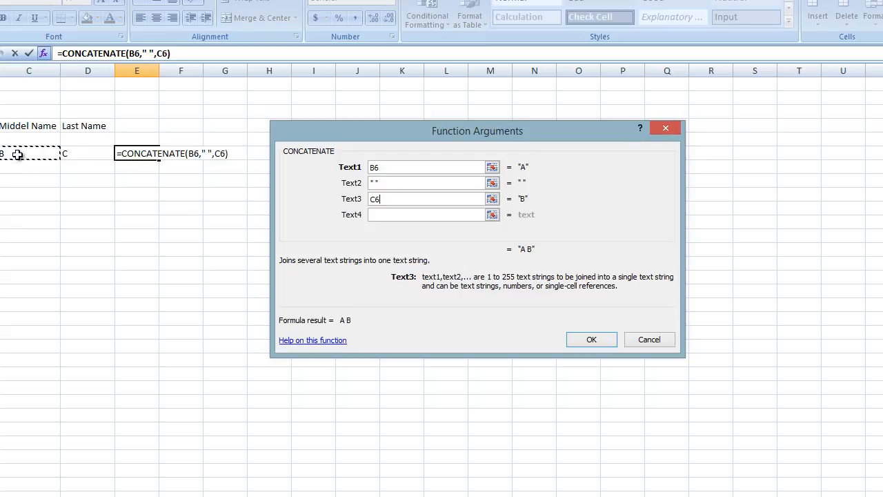
- Add a quoted space and D6 as the fourth and fifth CONCATENATE arguments, and enter the formula in E6
click(399, 216)
text(" )
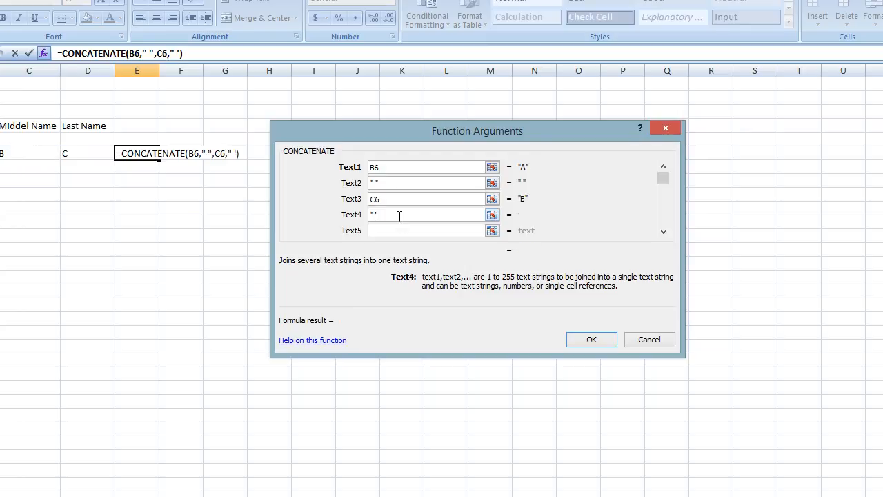
text(")
click(111, 156)
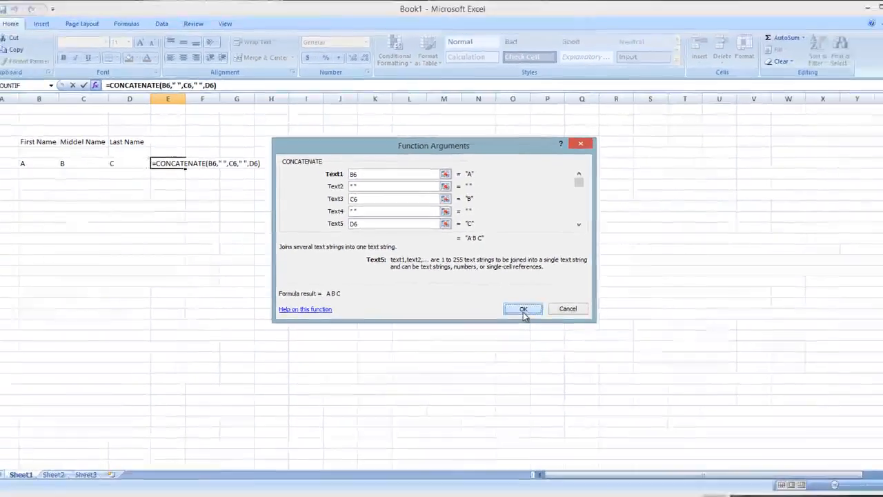
click(592, 339)
click(181, 243)
click(168, 165)
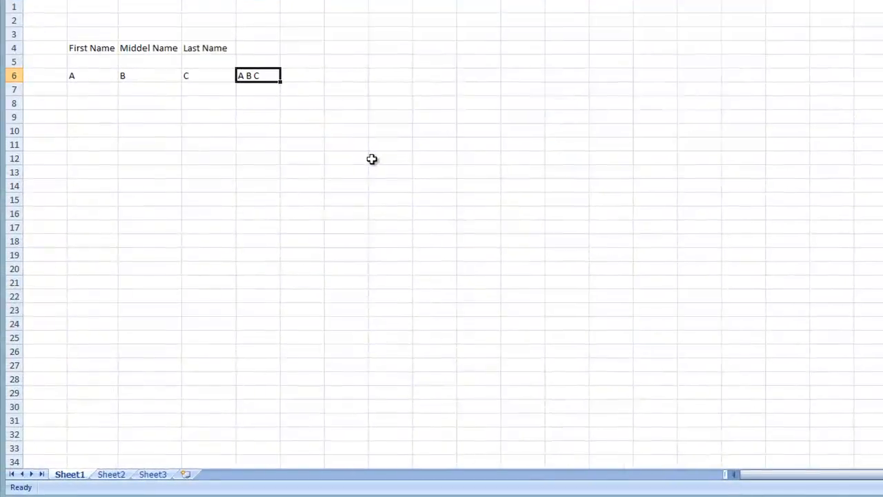
click(444, 128)
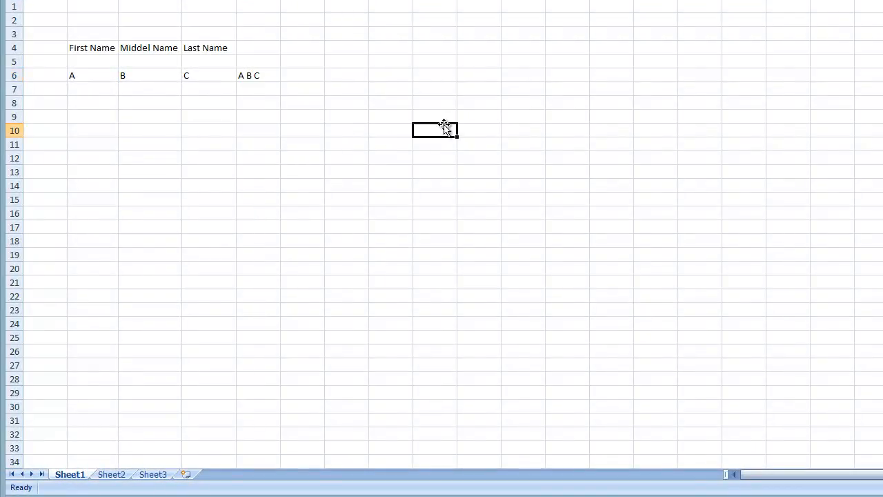
- Clear the names and the combined result from B6:E6
click(122, 64)
drag(99, 81, 248, 75)
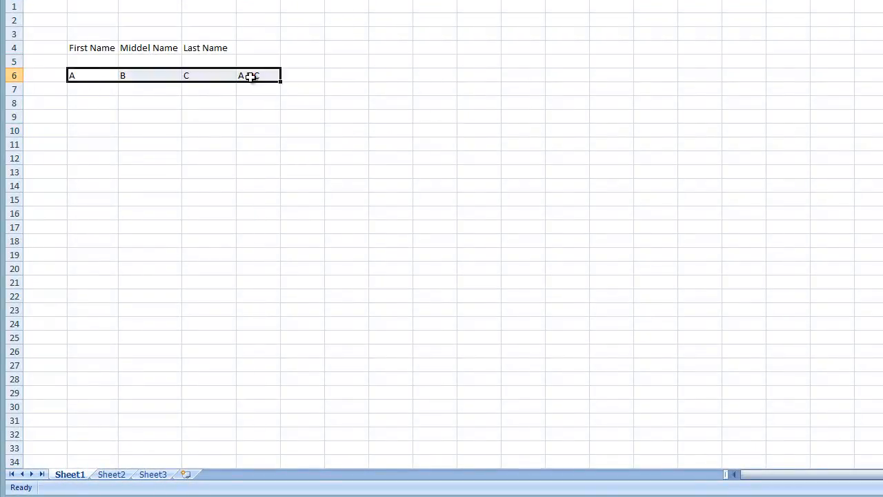
key(Delete)
click(273, 171)
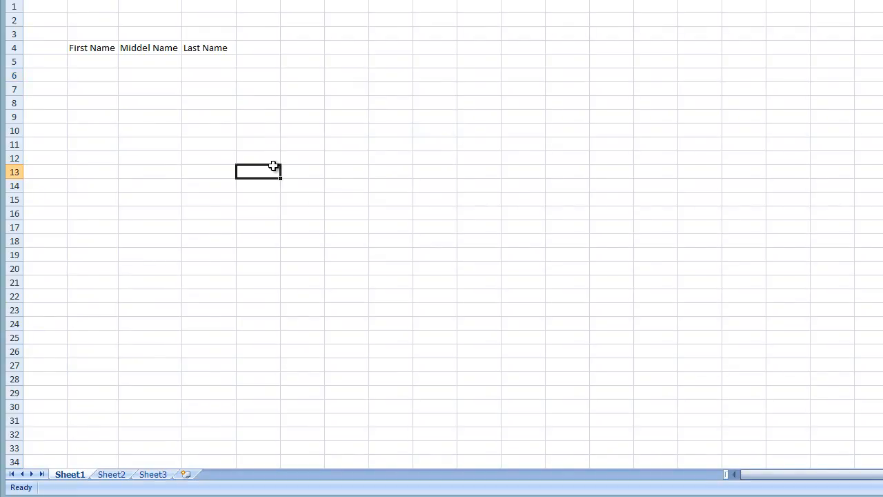
click(241, 80)
click(276, 62)
click(276, 104)
click(272, 270)
click(266, 73)
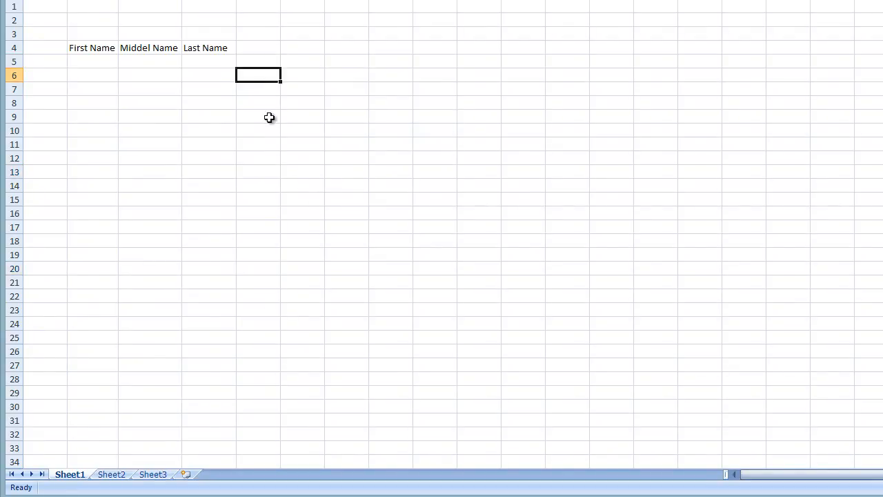
- Clear the three name headings from B4:D4
drag(70, 46, 217, 46)
key(Delete)
click(191, 131)
click(94, 70)
- Enter ping in B5 and the address 10.10.20.3 in C5
click(107, 61)
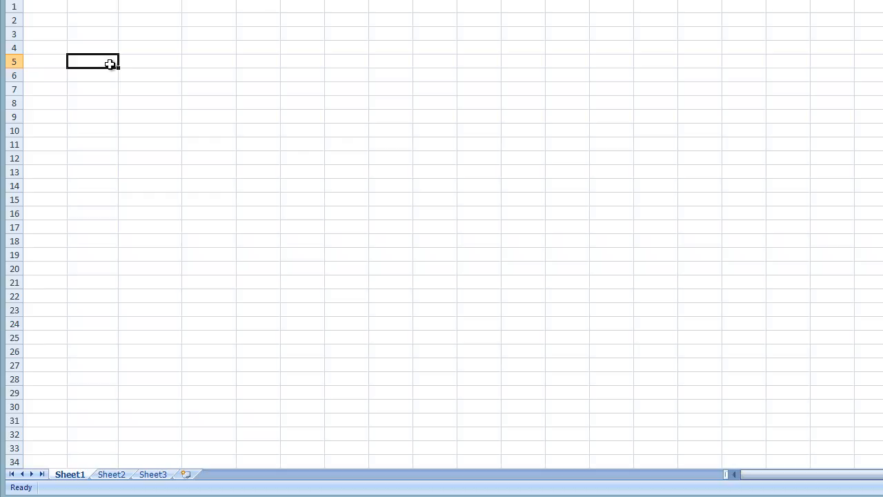
text(ping)
key(Return)
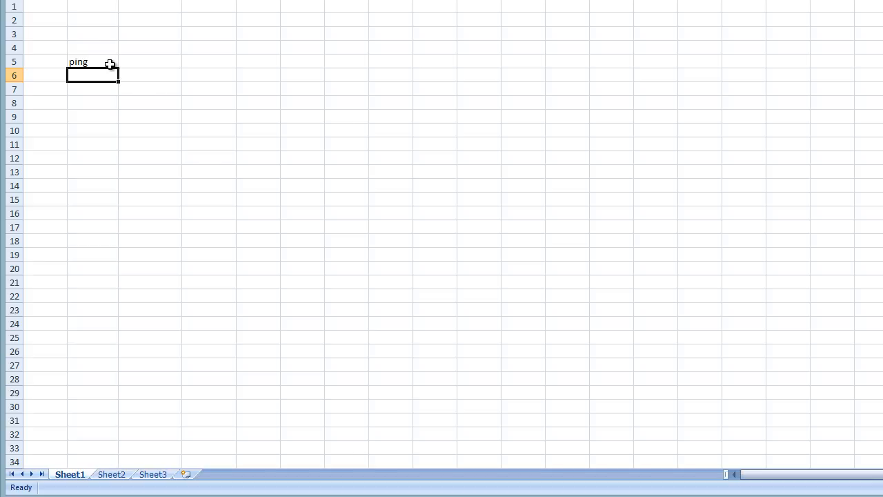
click(158, 62)
text(10)
key(Return)
text(1)
click(158, 62)
text(10.10.20.)
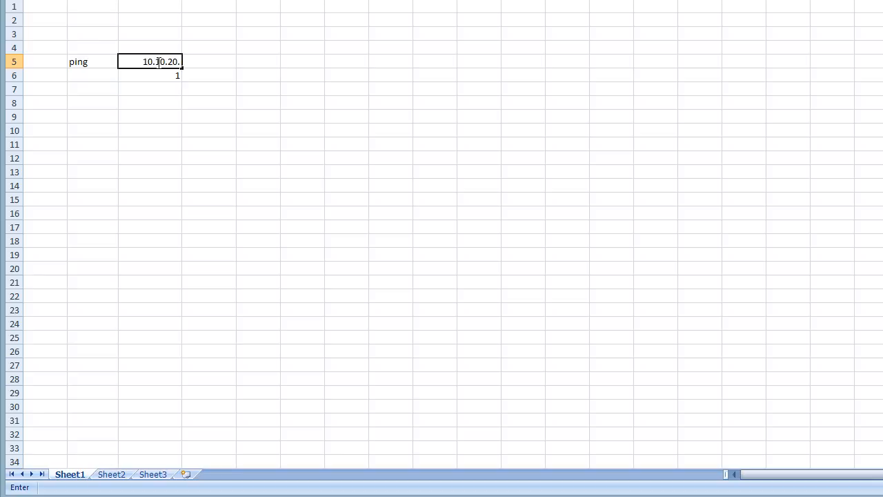
text(3)
key(Return)
- Clear the stray entry from C6, copy the address down from C5 and change it to 10.10.20.4
click(156, 64)
drag(155, 65, 171, 90)
click(173, 64)
click(177, 77)
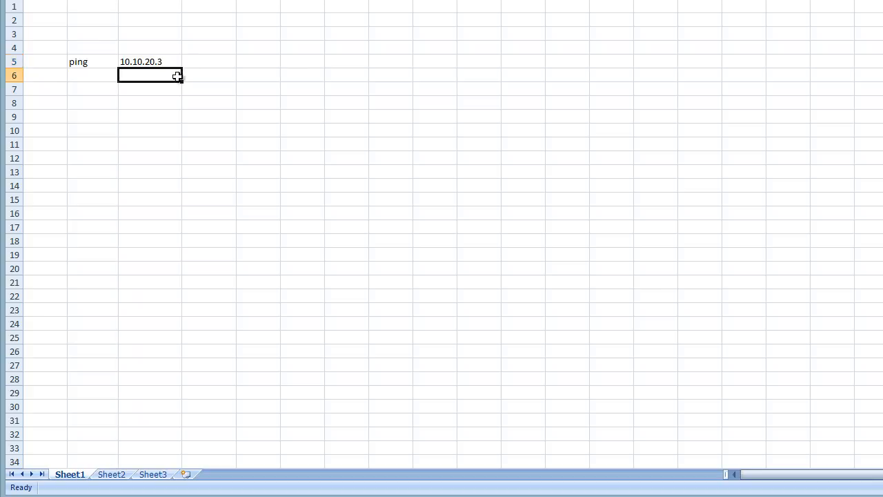
key(ctrl+d)
double_click(176, 76)
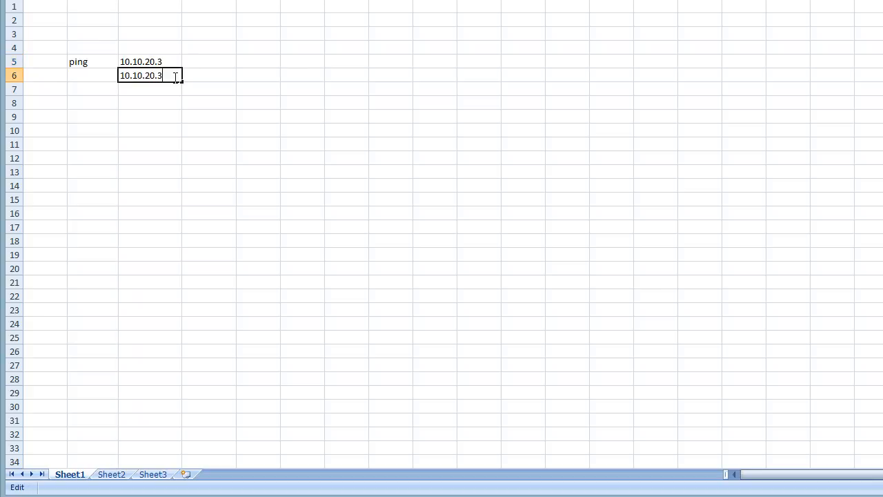
text(4)
key(Return)
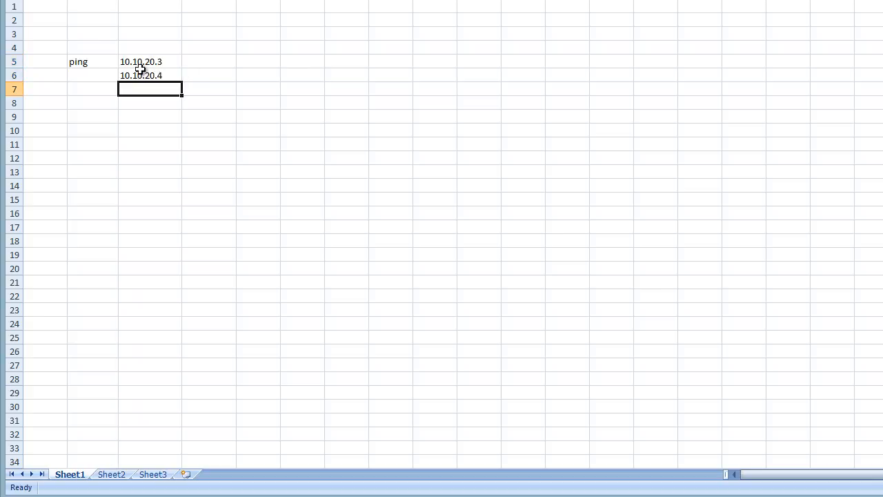
- Extend the address series from C5:C6 down to 10.10.20.20 in C22
drag(154, 63, 191, 306)
click(182, 86)
click(315, 176)
- Fill ping from B5 down to B22 beside the addresses
click(93, 63)
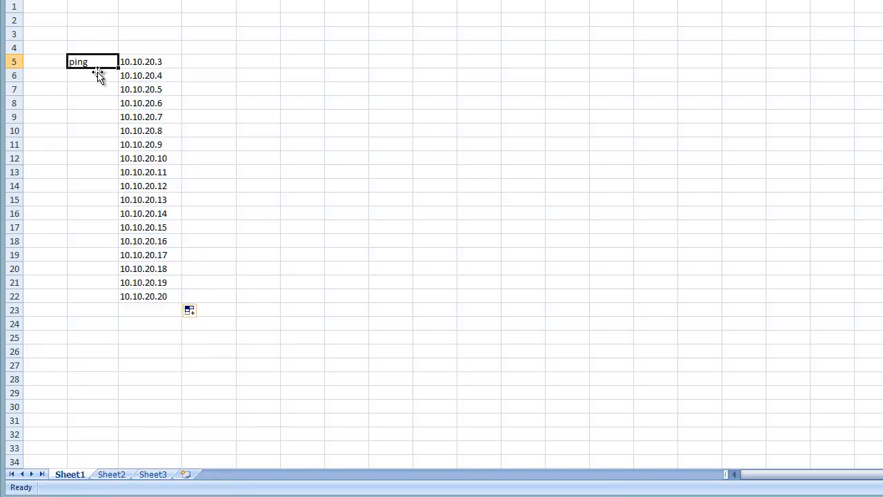
drag(116, 71, 119, 299)
click(436, 130)
click(209, 62)
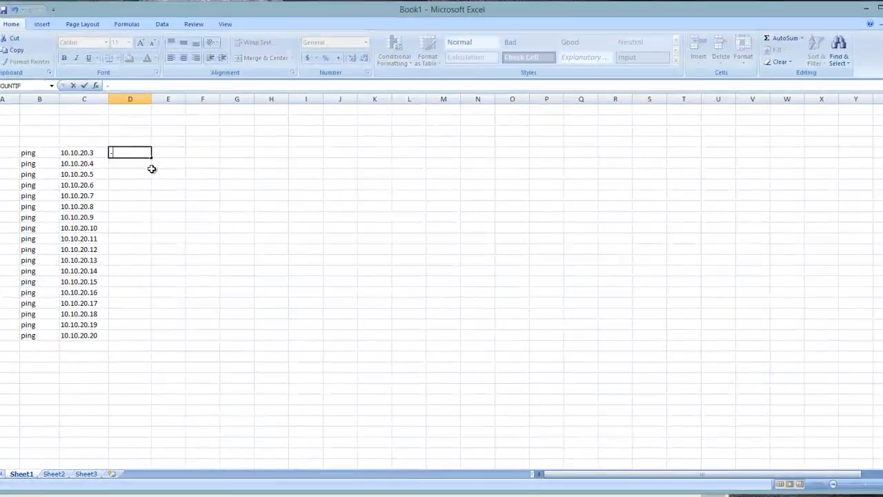
text(-p 0)
key(Return)
click(387, 322)
text(=)
click(130, 217)
key(Escape)
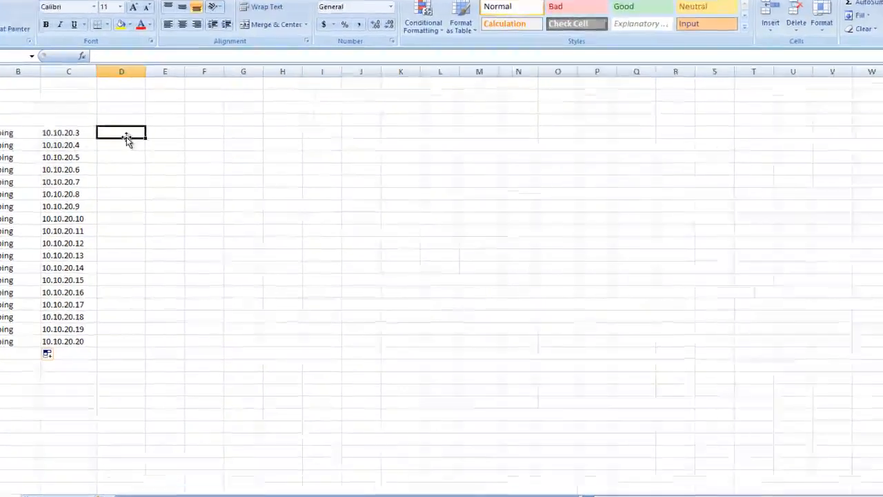
- Enter a hyphen in D5 and p 10 in E5
text(-)
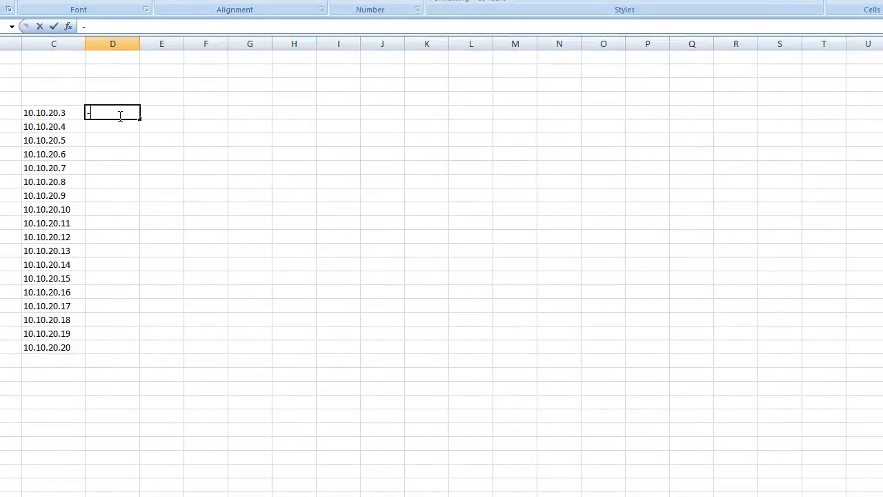
key(Tab)
text(p)
key(Return)
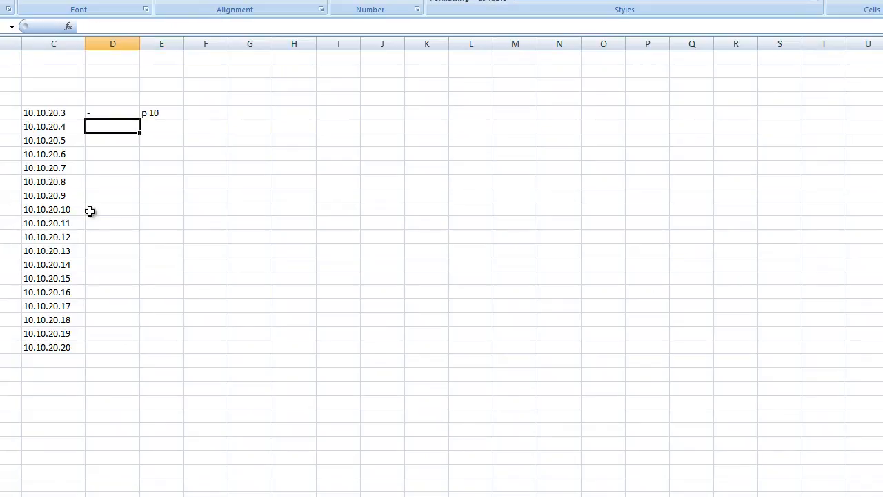
- Fill the hyphen and p 10 from D5:E5 down to row 22
click(193, 209)
mouse_move(104, 112)
mouse_down()
mouse_move(170, 112)
mouse_move(175, 353)
mouse_up()
key(ctrl+d)
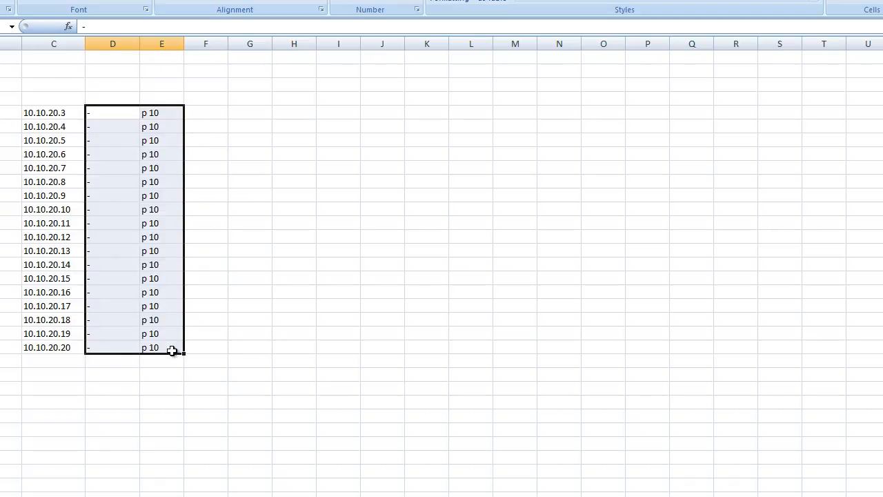
- Widen column F to make room for the combined ping commands, with F5 as the active cell
click(223, 295)
click(238, 112)
click(202, 113)
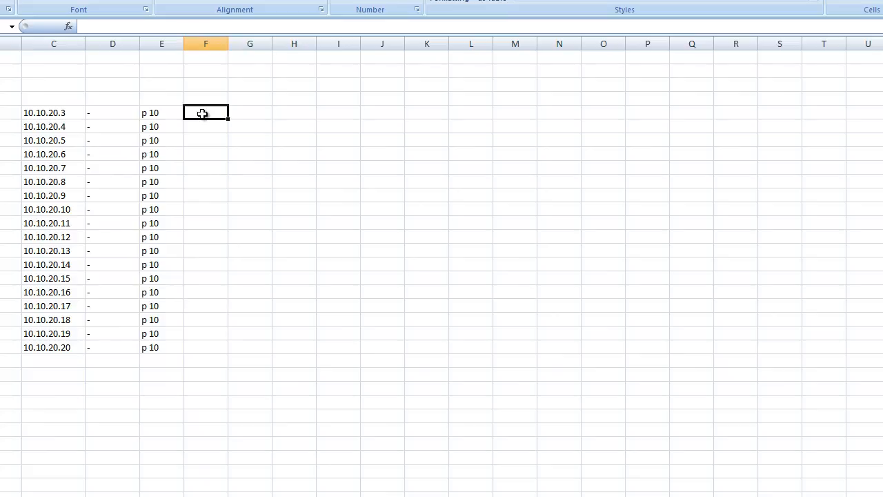
drag(228, 43, 349, 43)
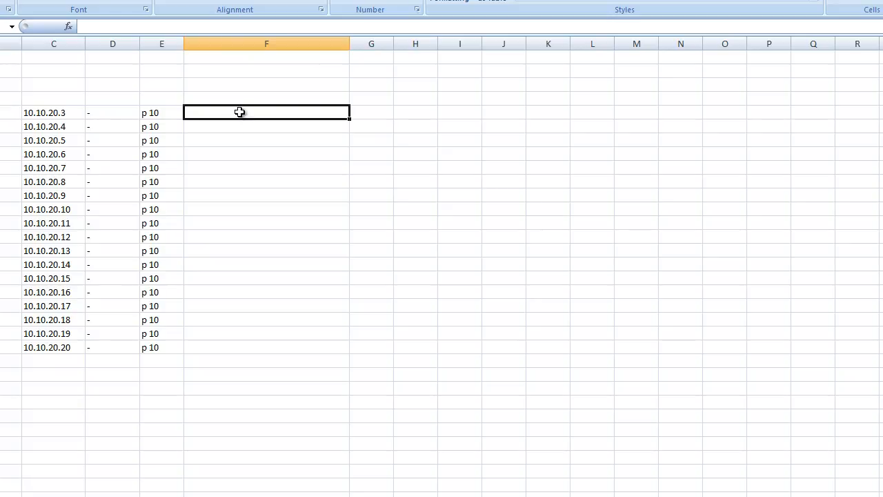
text(col)
key(BackSpace)
key(BackSpace)
key(BackSpace)
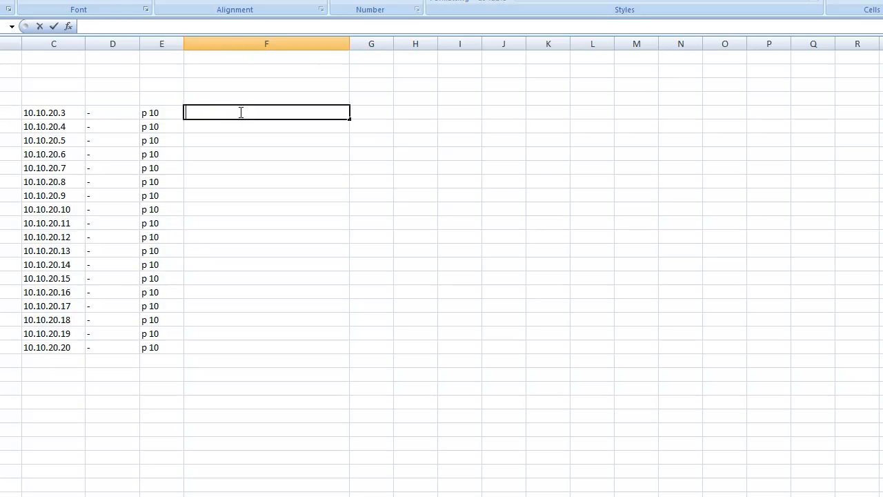
- Enter =CONCATENATE(B5," ",C5," ",D5,E5) in F5 to assemble the first ping command
text(=con)
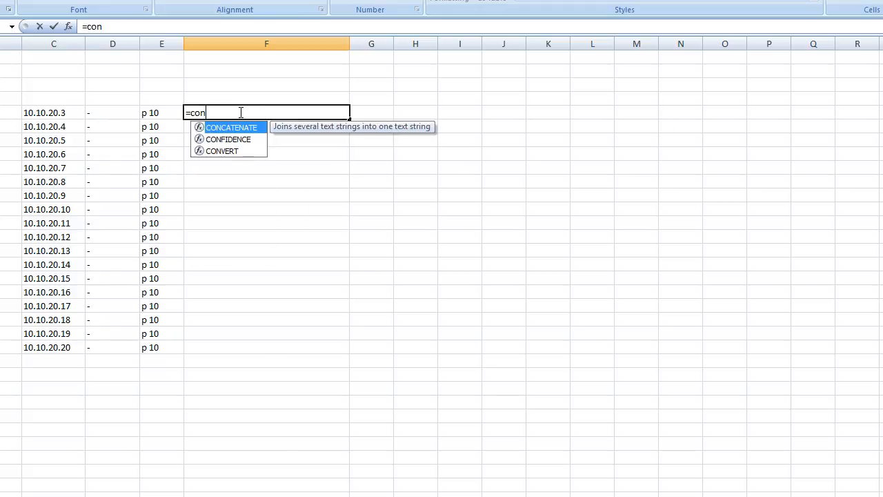
key(Tab)
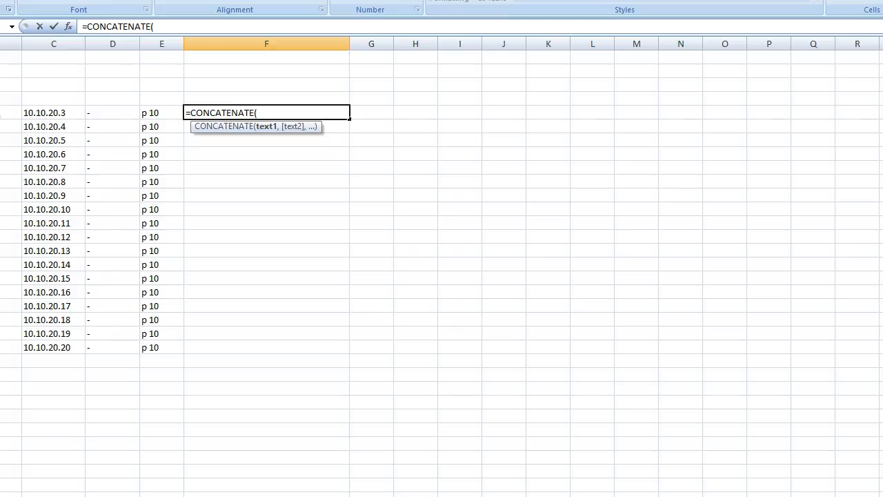
click(1, 113)
text(,)
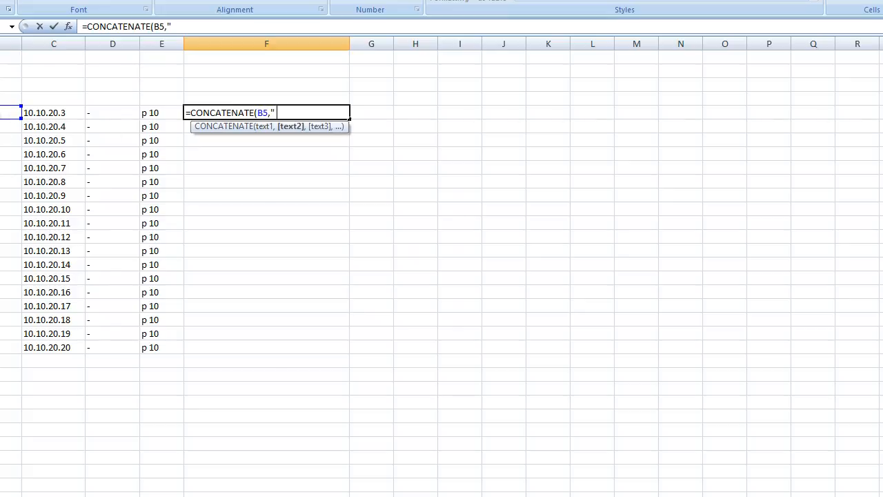
text(" ",)
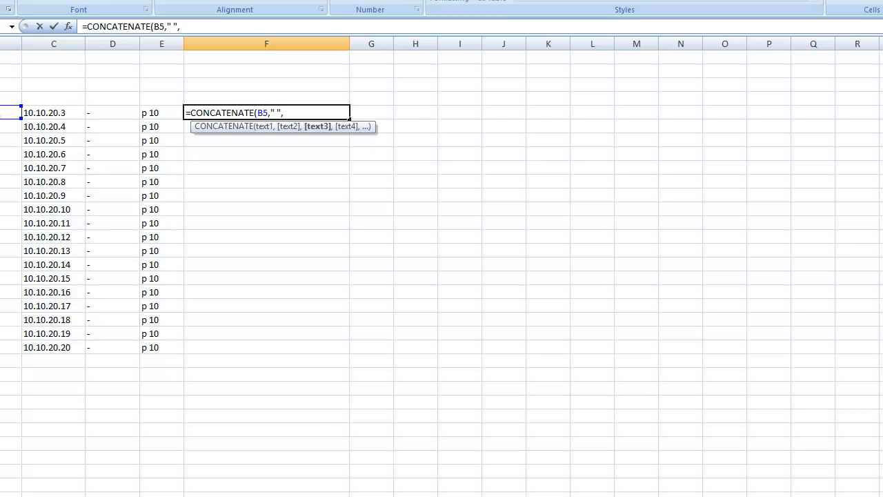
click(51, 110)
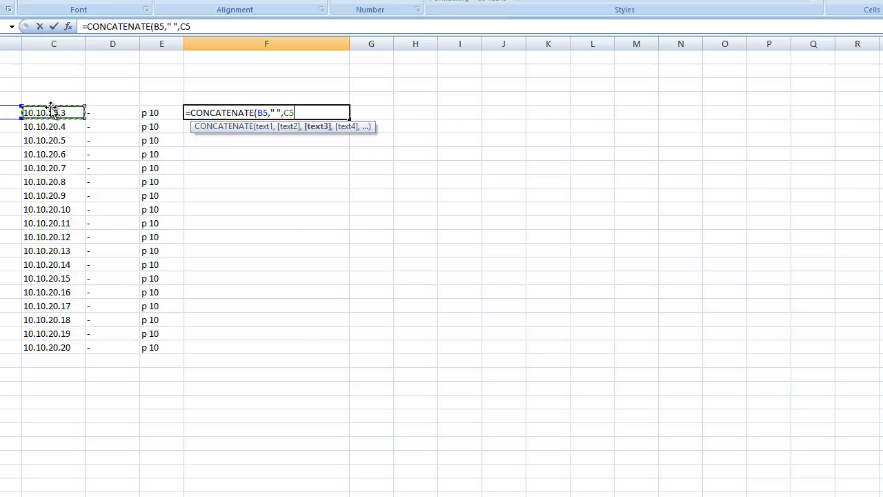
text(," ")
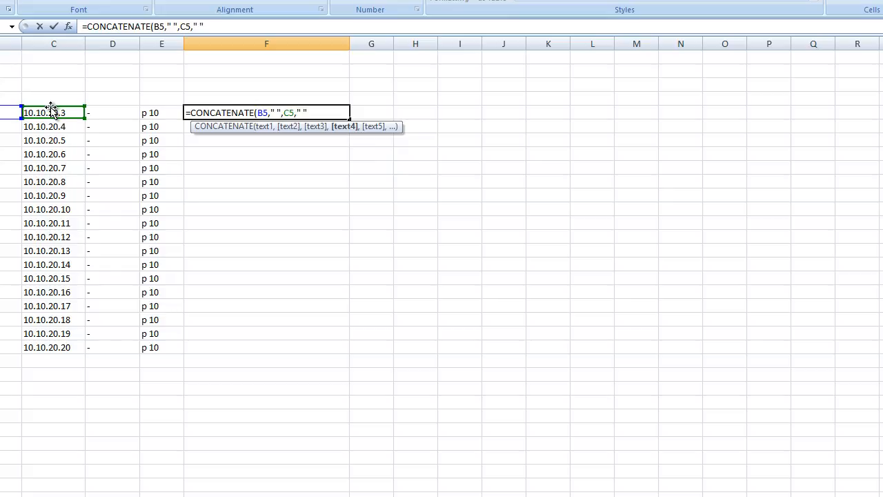
text(,)
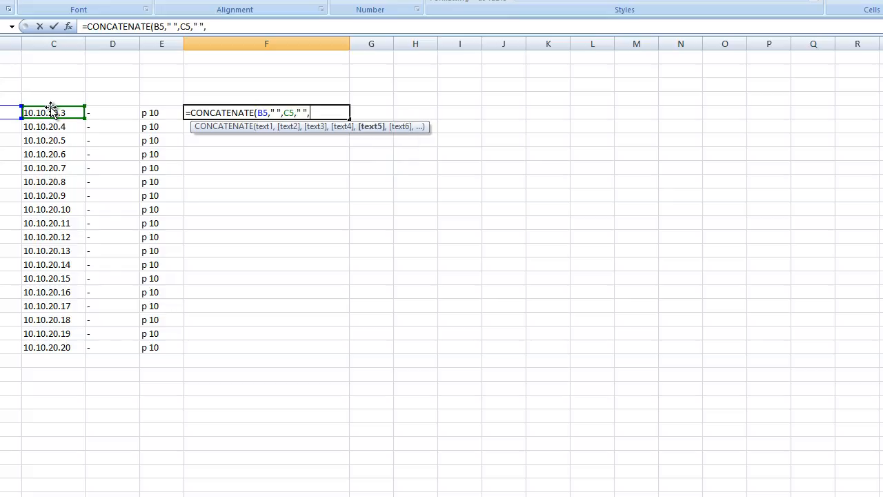
click(114, 113)
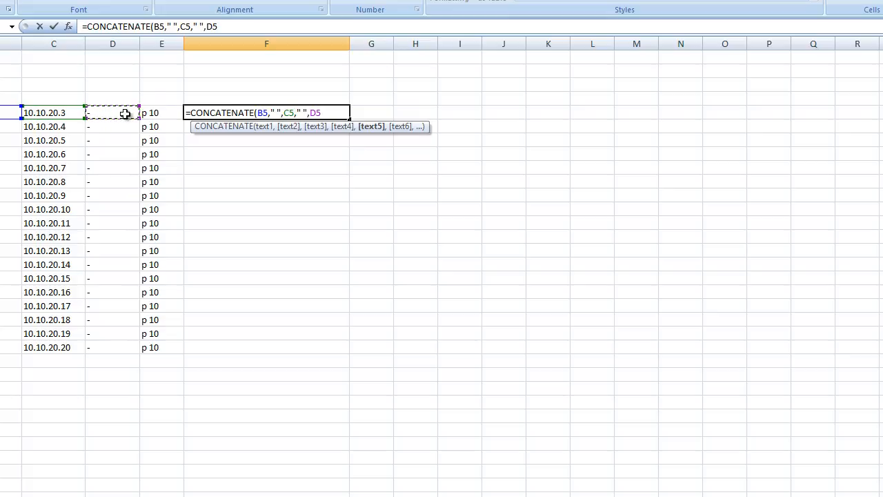
text(,)
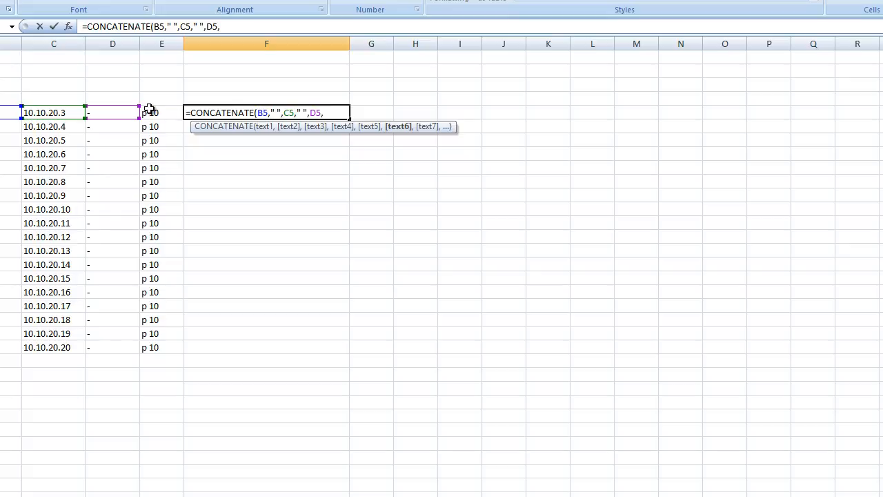
click(150, 112)
text())
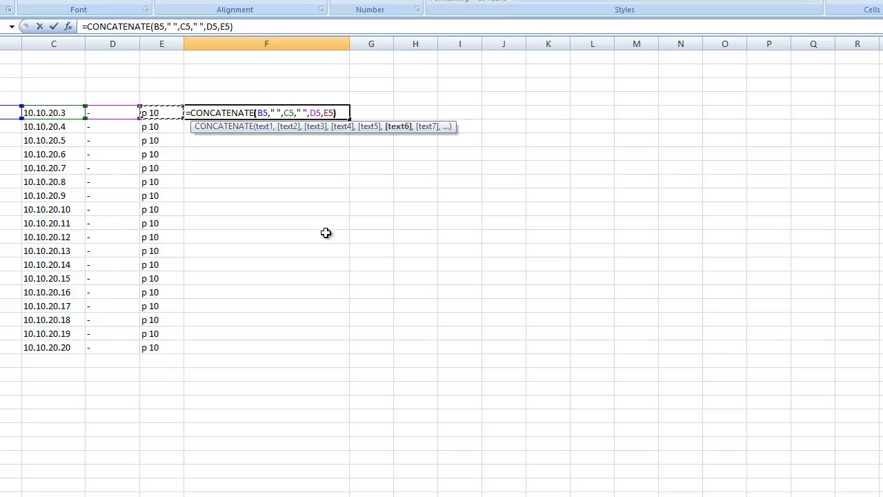
key(Return)
key(Up)
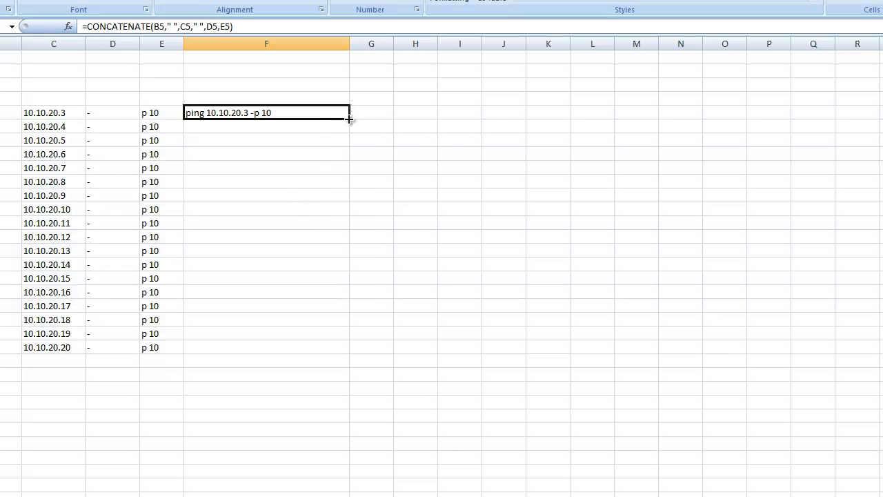
- Fill the CONCATENATE formula from F5 down to F22 and inspect the copied formula in F8
drag(350, 119, 357, 355)
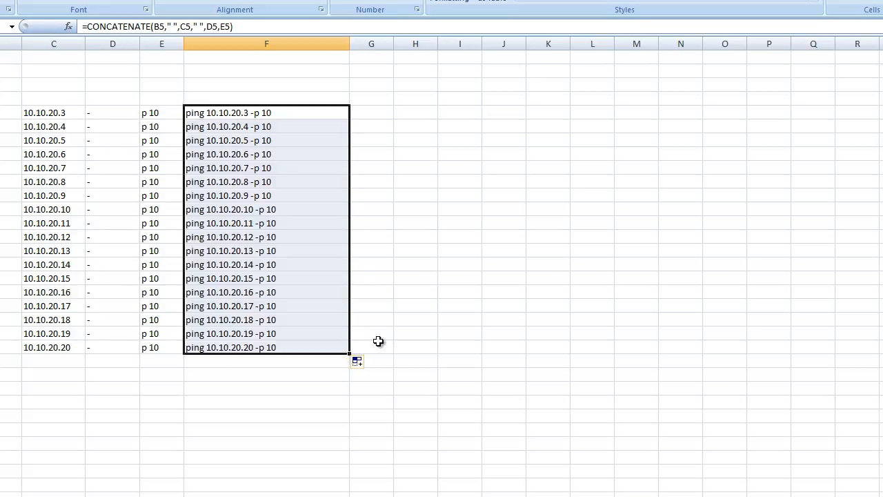
click(459, 277)
click(151, 103)
click(272, 157)
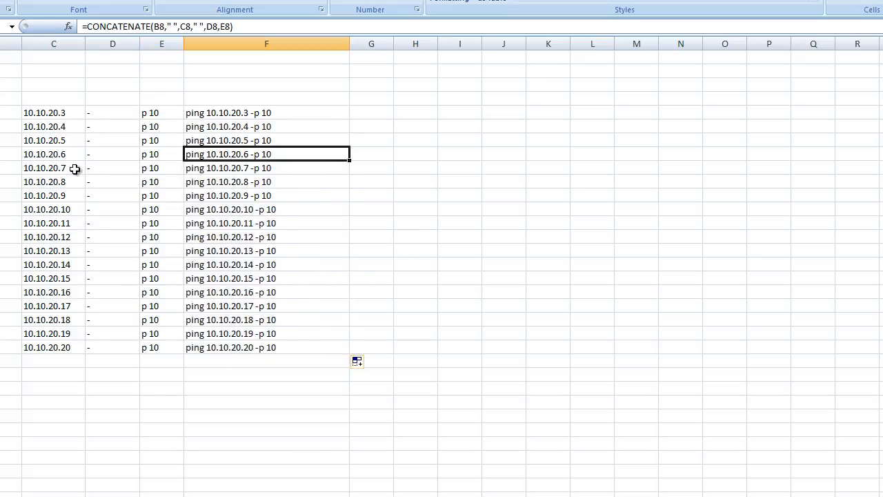
- Change the first IP address in C5 to 20.20.20.3
click(50, 114)
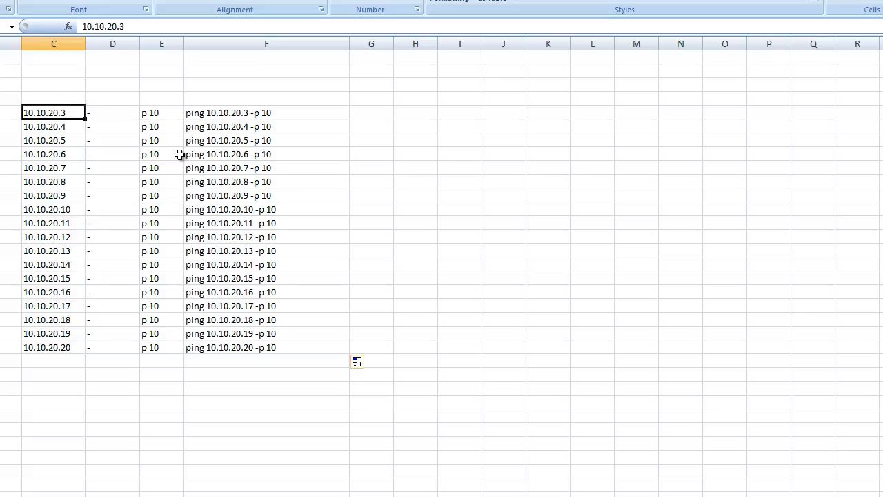
text(2)
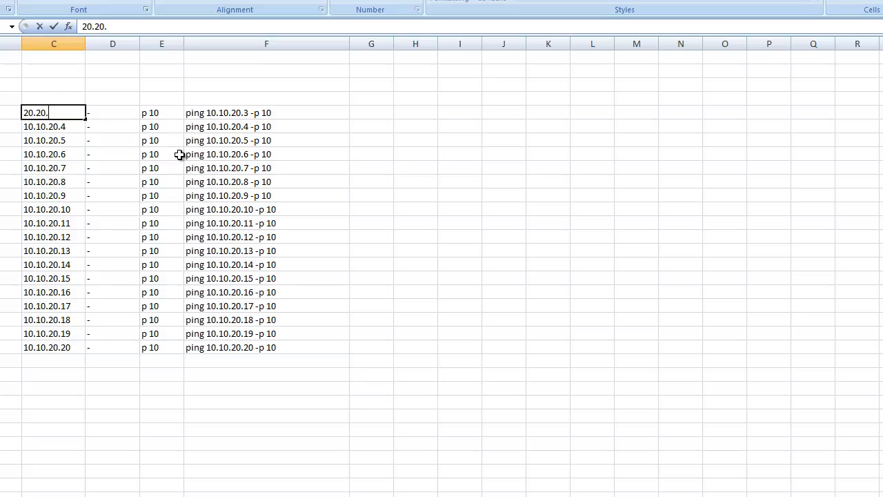
text(0.20.20.3)
key(Return)
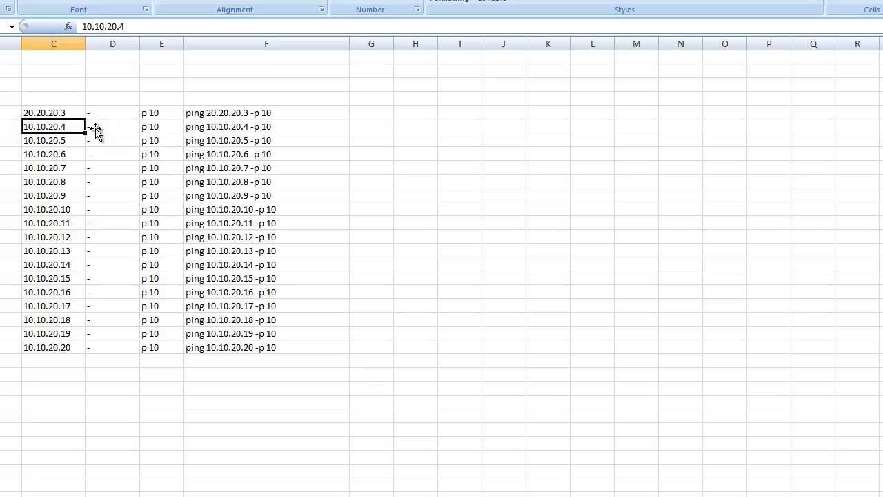
- Fill the 20.20.20.3 address as a series from C5 down to C21
click(61, 110)
drag(85, 119, 72, 348)
click(468, 202)
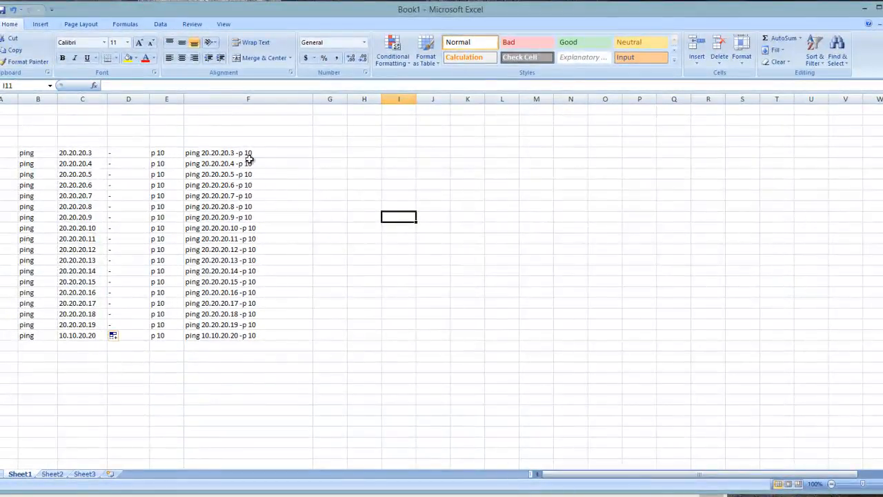
- Copy the ping commands in F5:F22, minimize the workbook and create a new text document on the desktop
drag(216, 154, 225, 335)
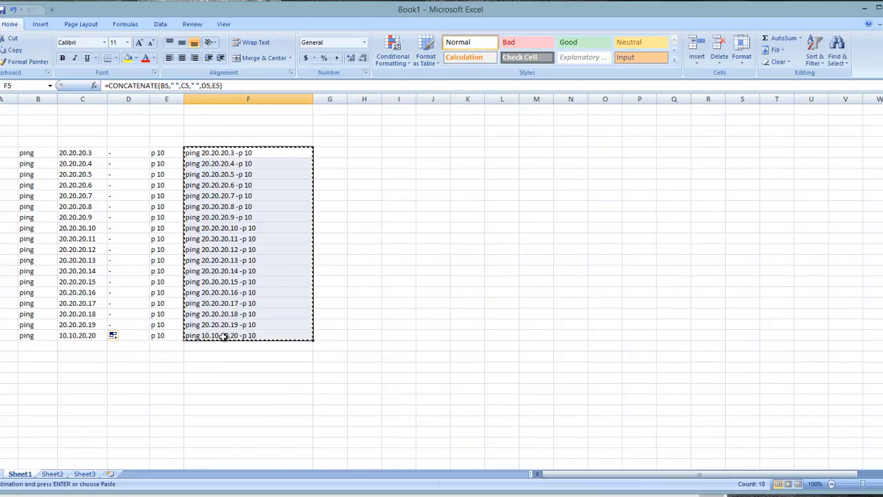
click(860, 13)
right_click(165, 160)
mouse_move(211, 260)
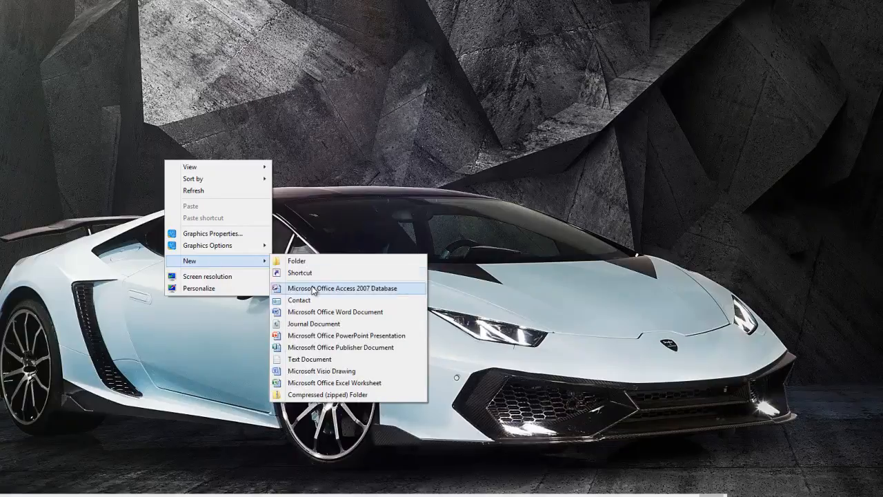
click(296, 360)
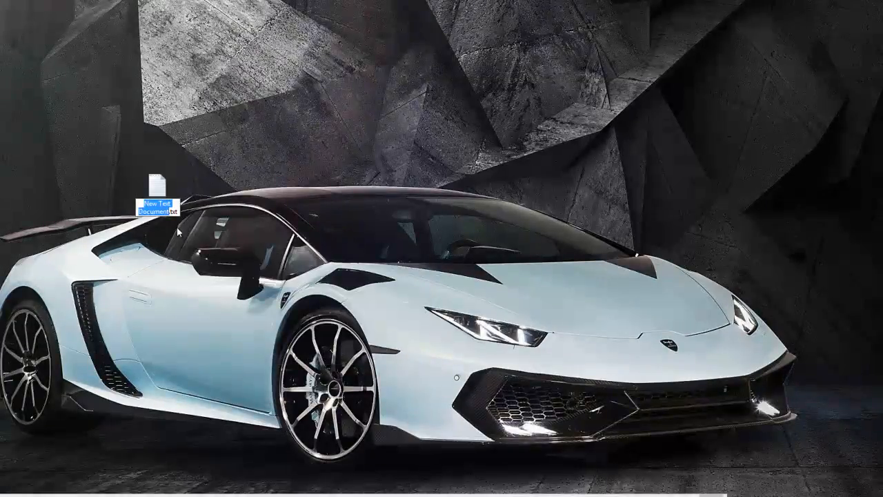